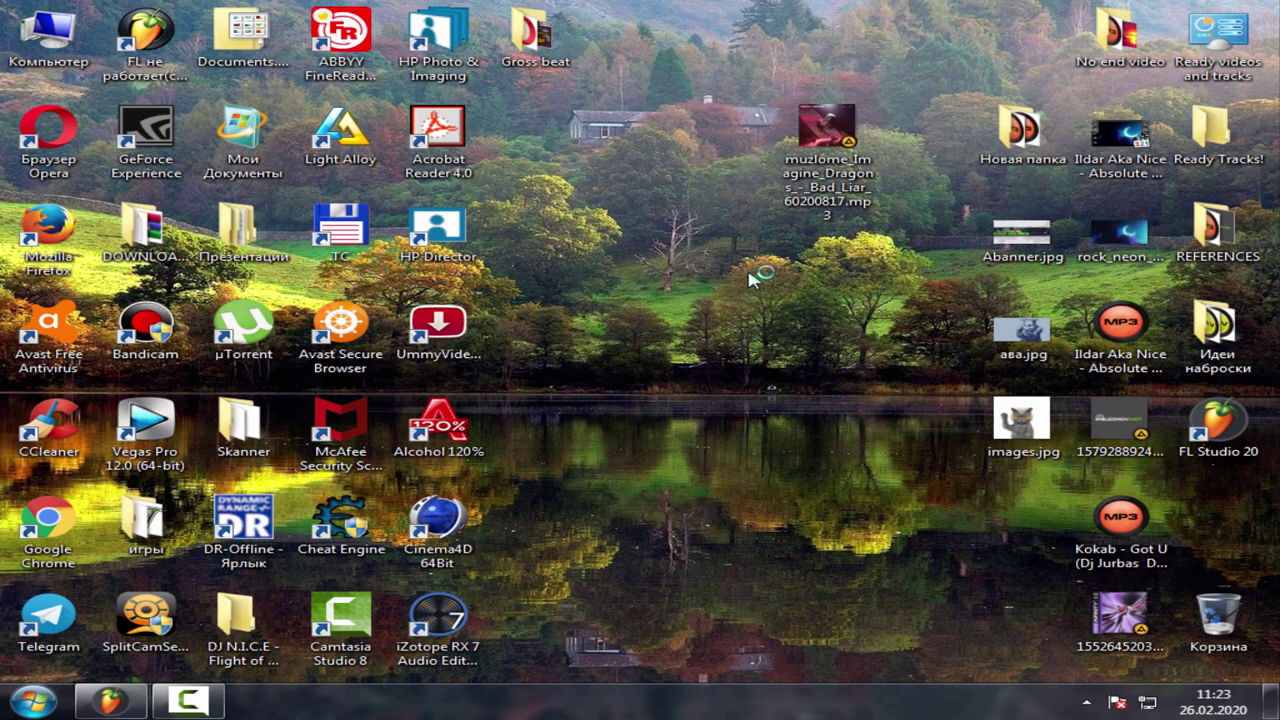
# Play the Bad Liar MP3 from the desktop, sampling several parts with the volume lowered to 10%, and close the player.
pyautogui.click(820, 150)
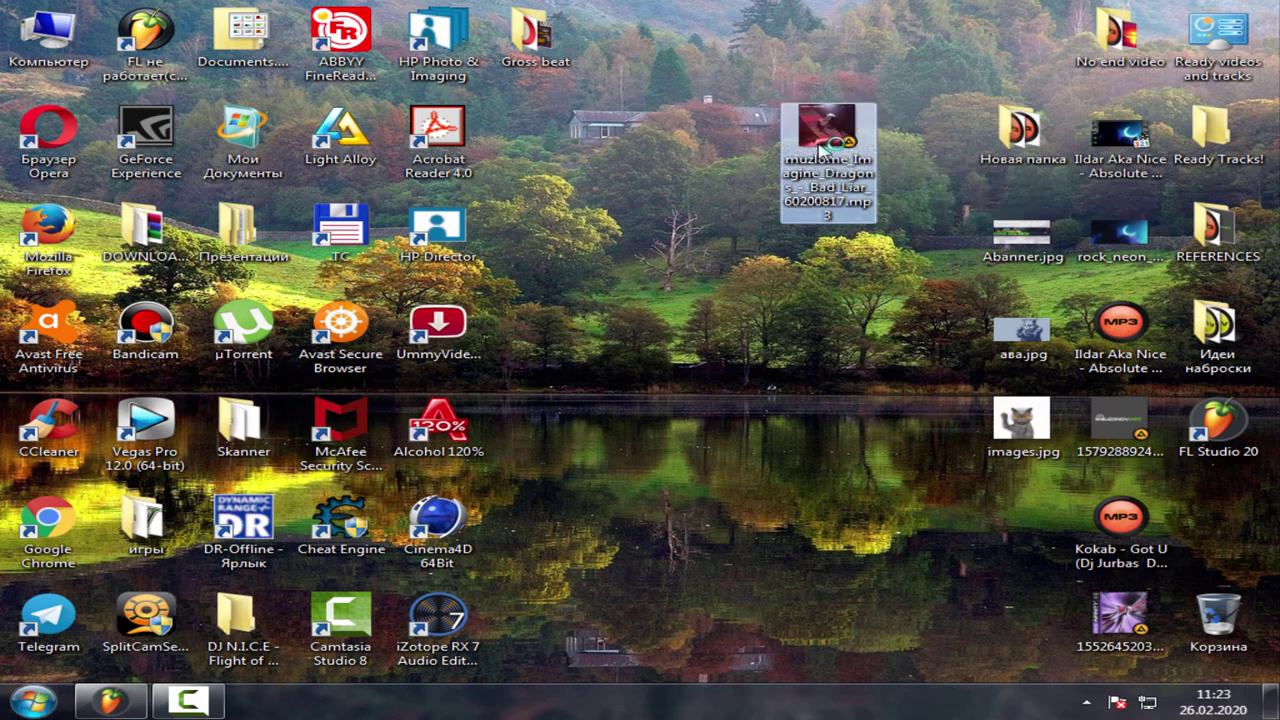
pyautogui.doubleClick(820, 150)
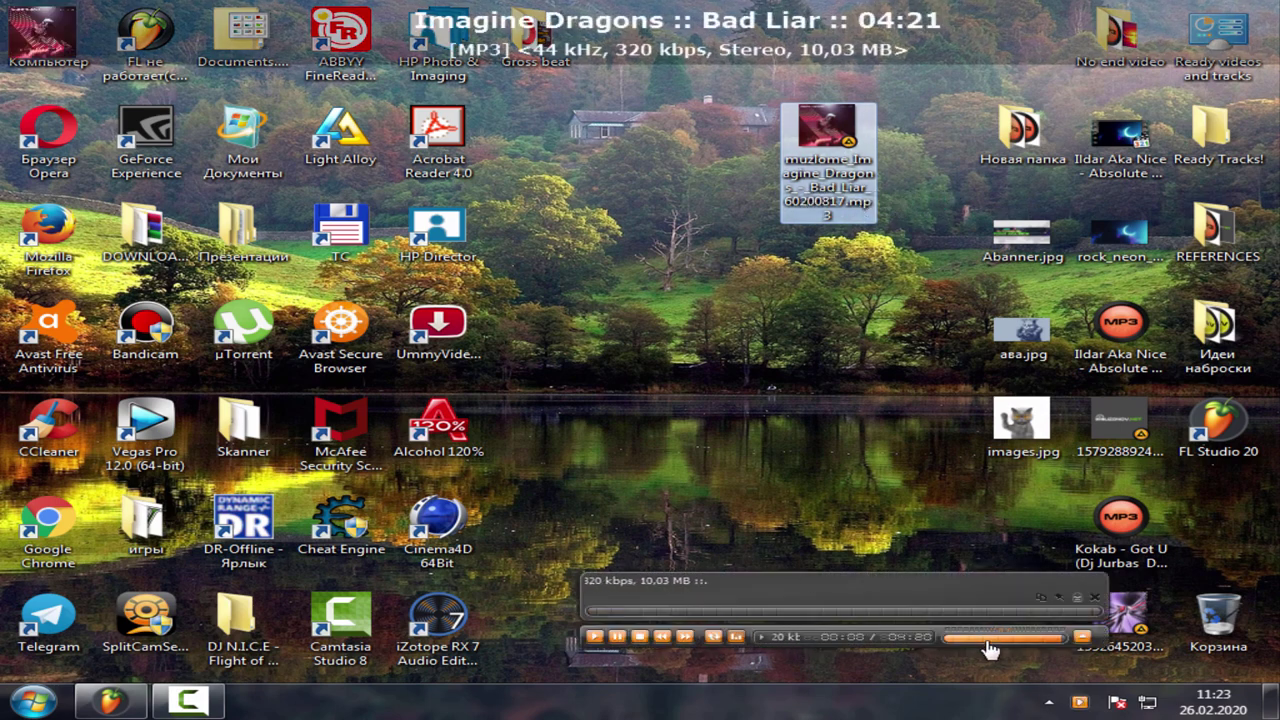
pyautogui.click(979, 645)
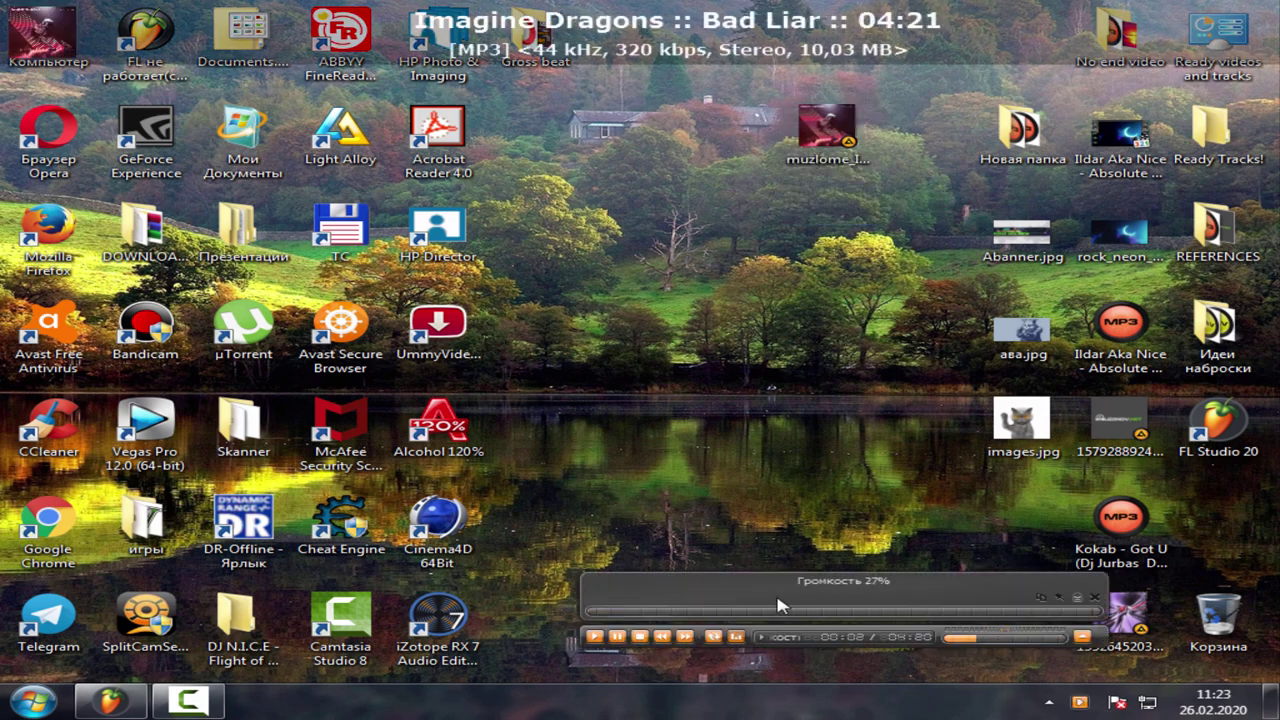
pyautogui.click(700, 613)
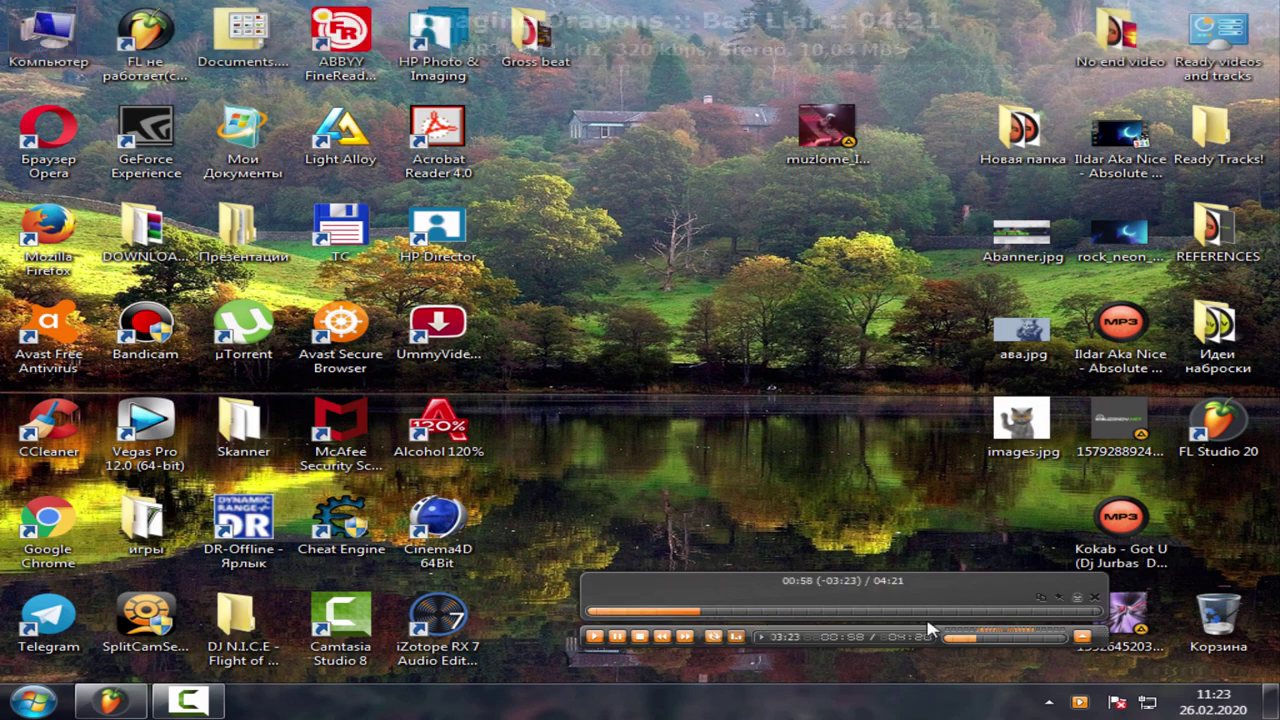
pyautogui.click(956, 637)
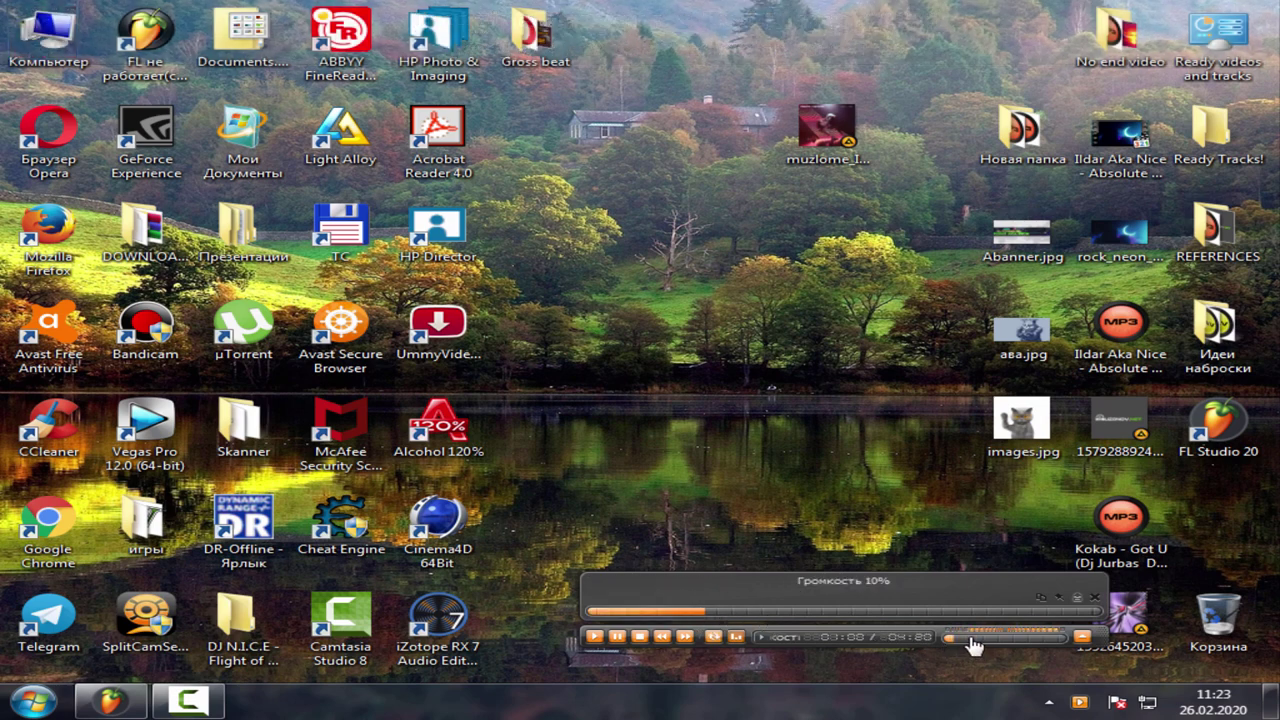
pyautogui.click(776, 612)
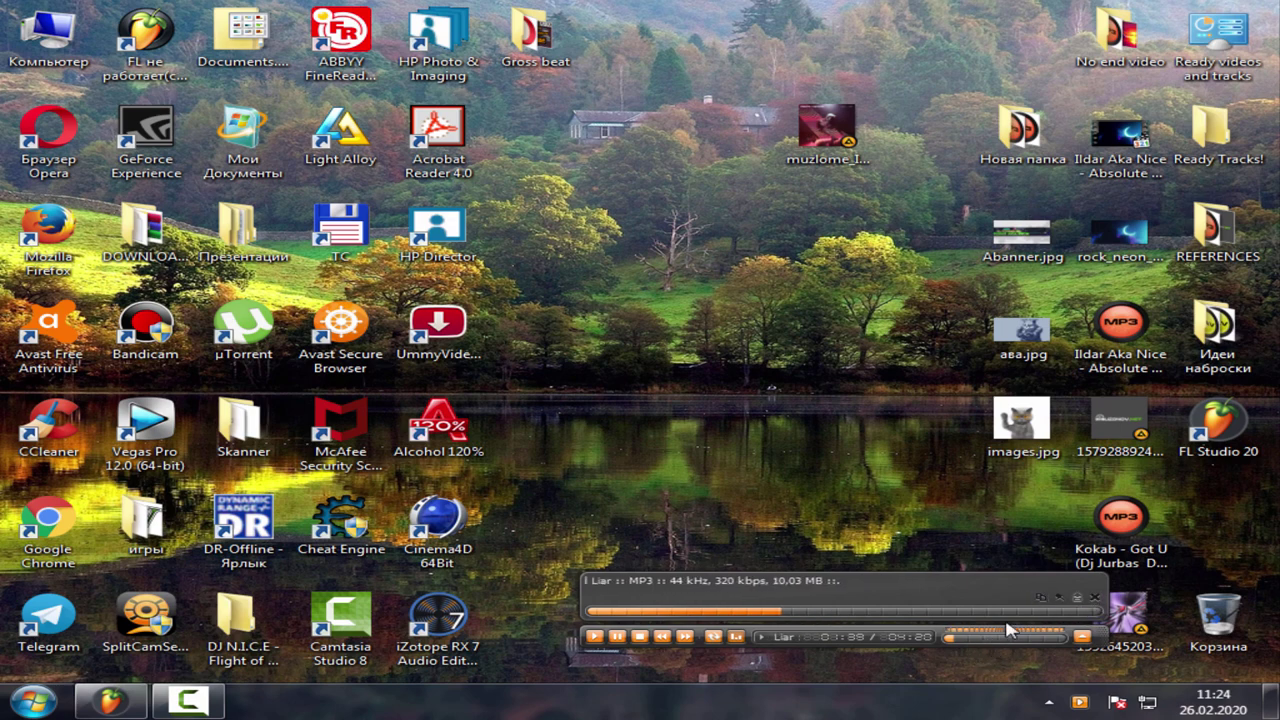
pyautogui.click(1094, 598)
# Move the Bad Liar MP3 icon to a free spot nearer the middle of the desktop.
pyautogui.moveTo(850, 182); pyautogui.dragTo(655, 278)
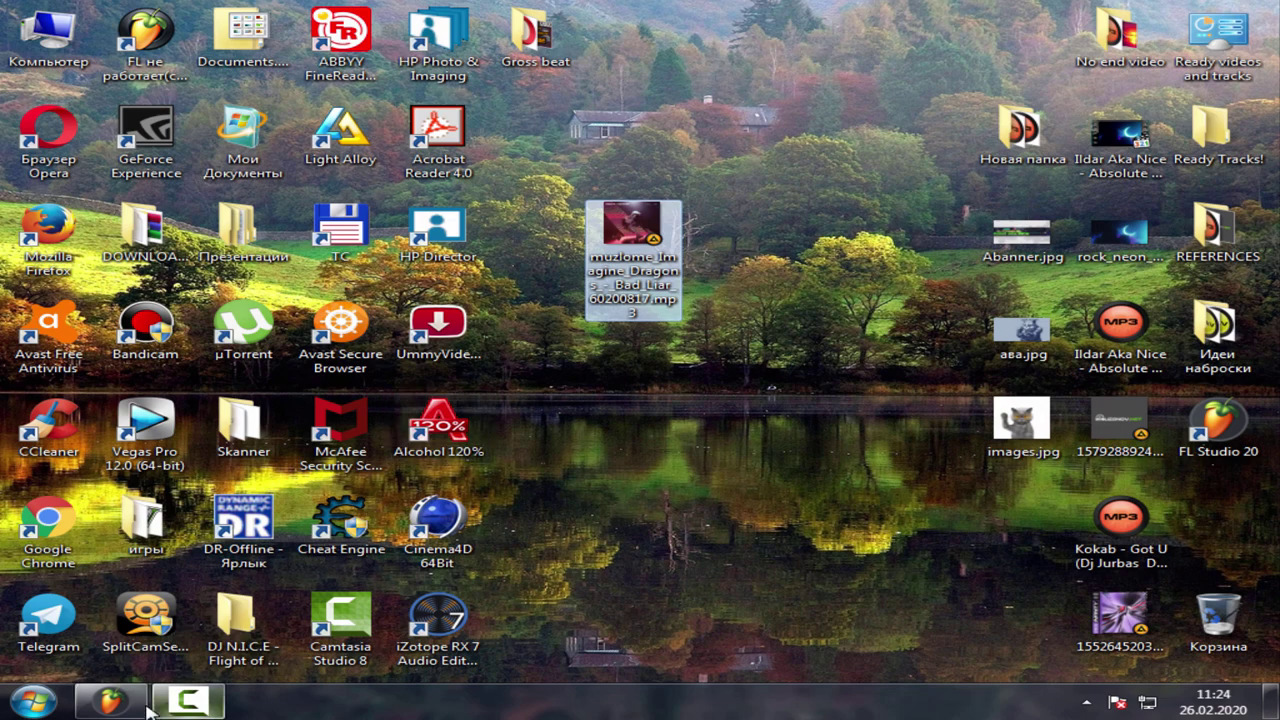
pyautogui.click(720, 382)
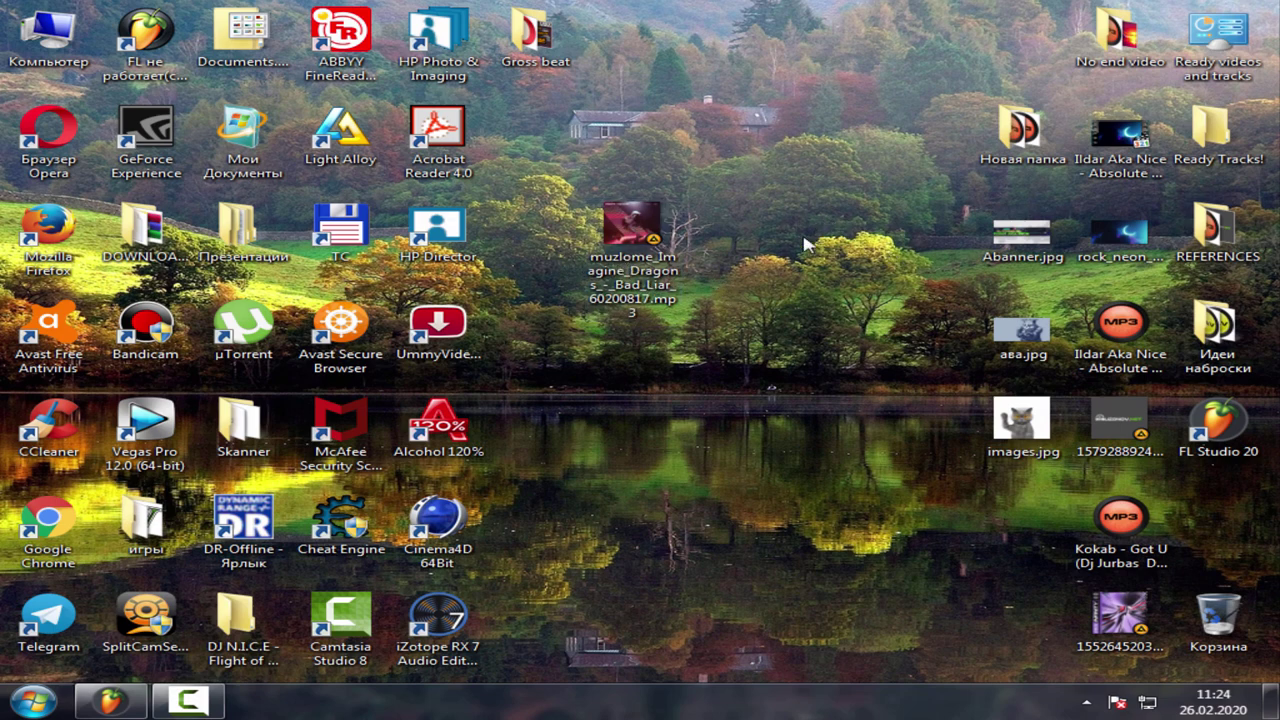
pyautogui.rightClick(630, 258)
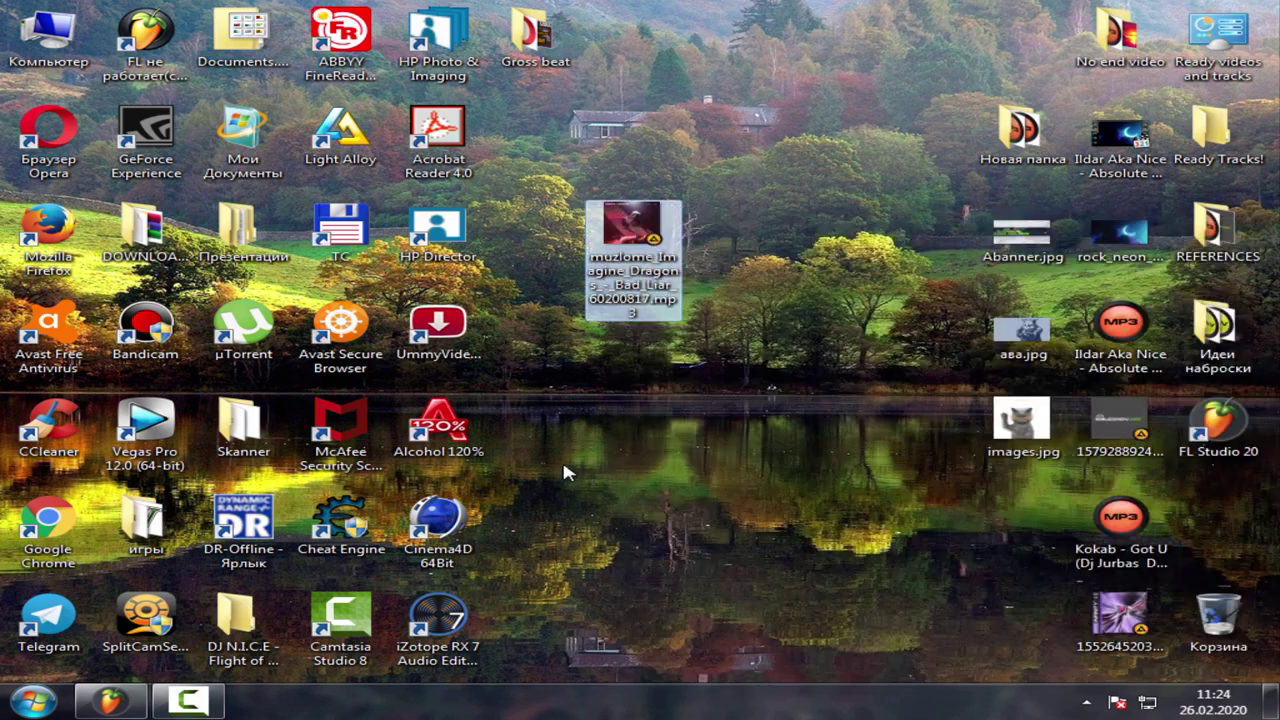
pyautogui.click(562, 458)
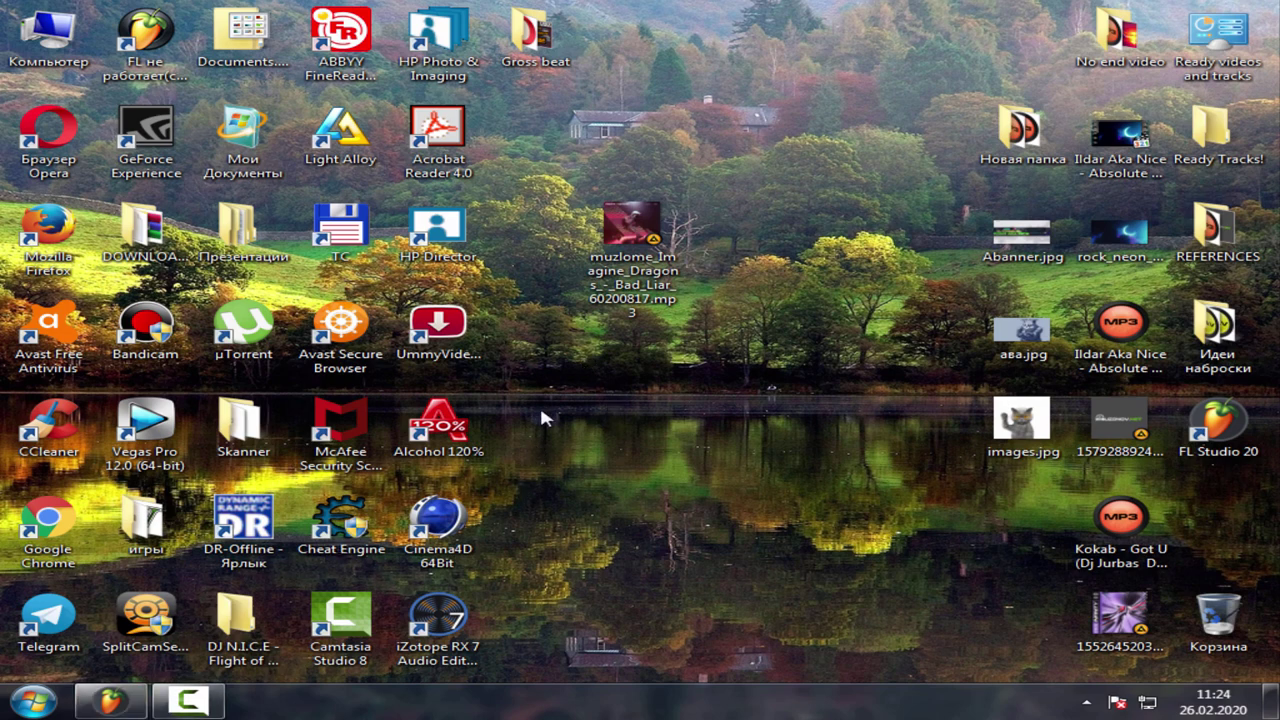
# Launch iZotope RX 7 Audio Editor and decline locating the missing file from the previous session.
pyautogui.click(443, 635)
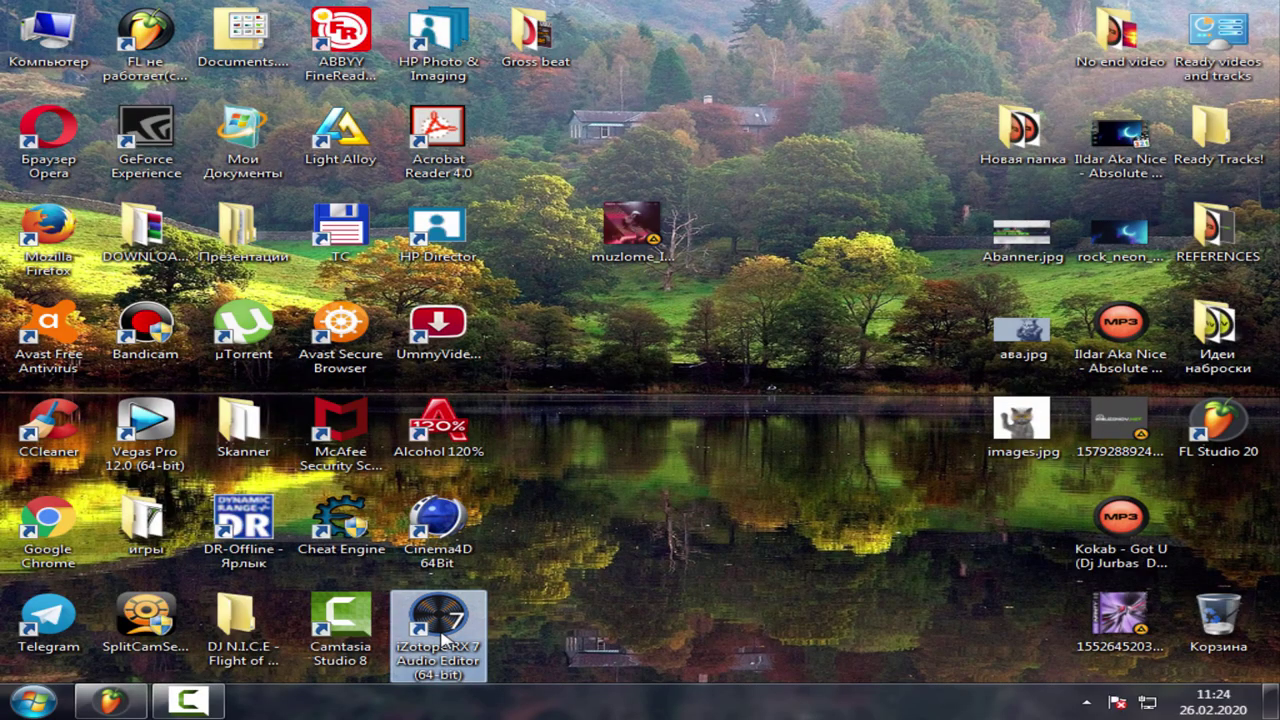
pyautogui.doubleClick(443, 637)
pyautogui.click(893, 436)
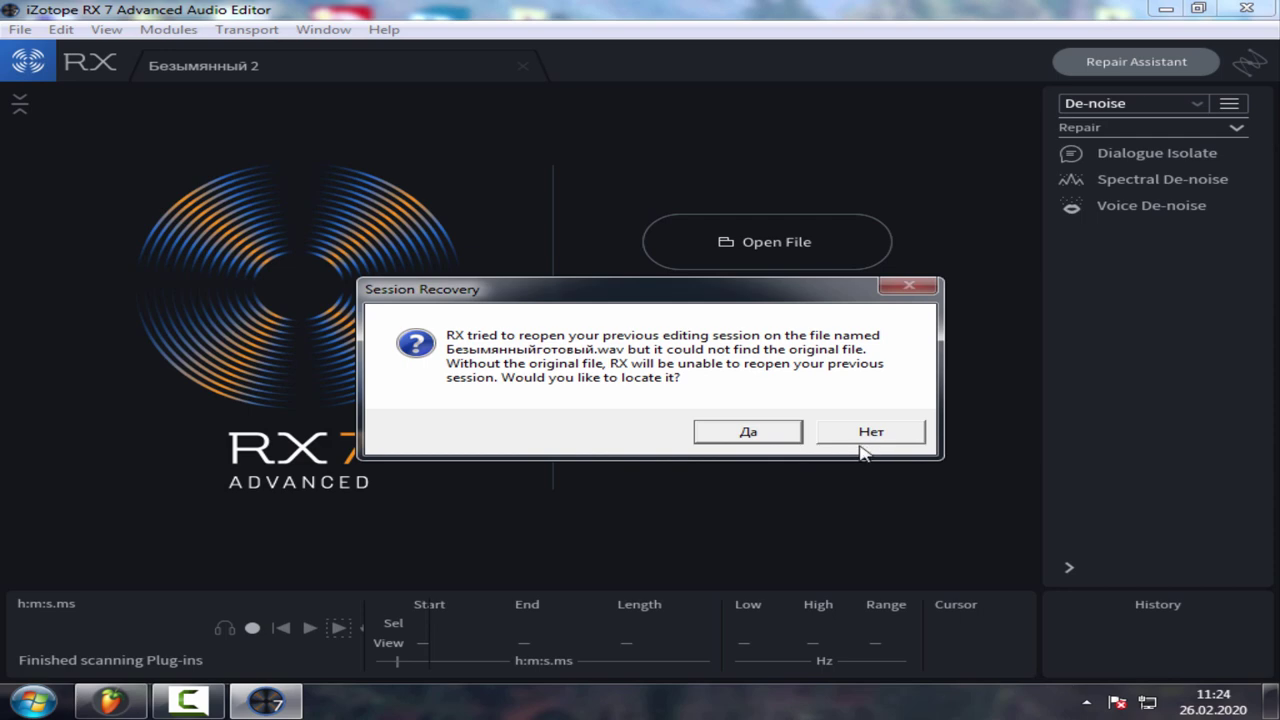
pyautogui.click(871, 435)
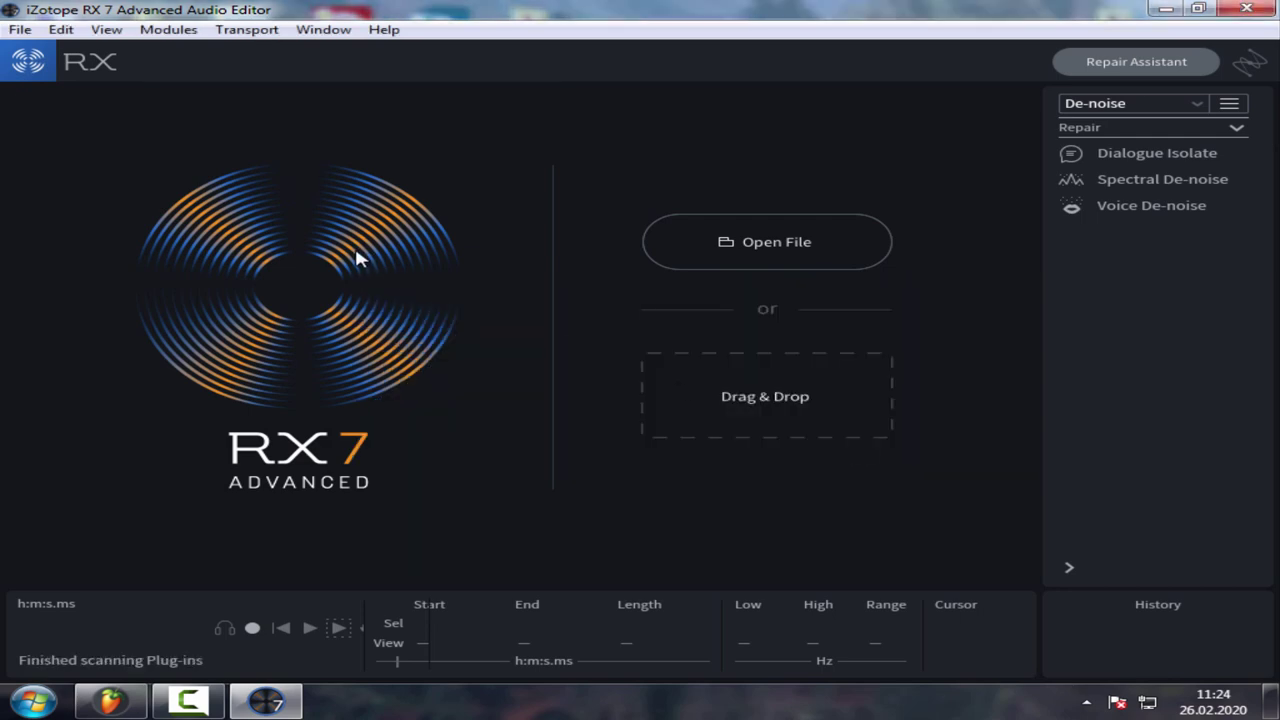
# Open muzlome_Imagine_Dragons_-_Bad_Liar_60200817.mp3 from the desktop folder.
pyautogui.click(781, 247)
pyautogui.scroll(-1, 262, 305)
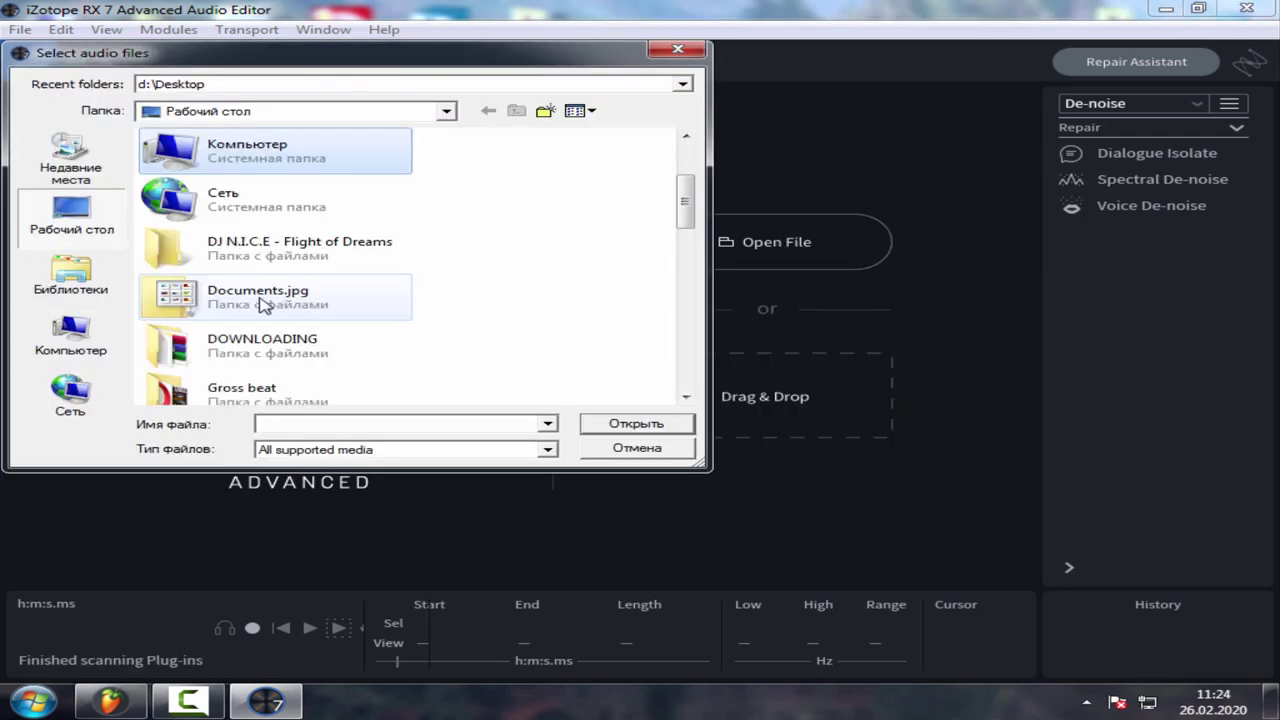
pyautogui.scroll(-8, 262, 305)
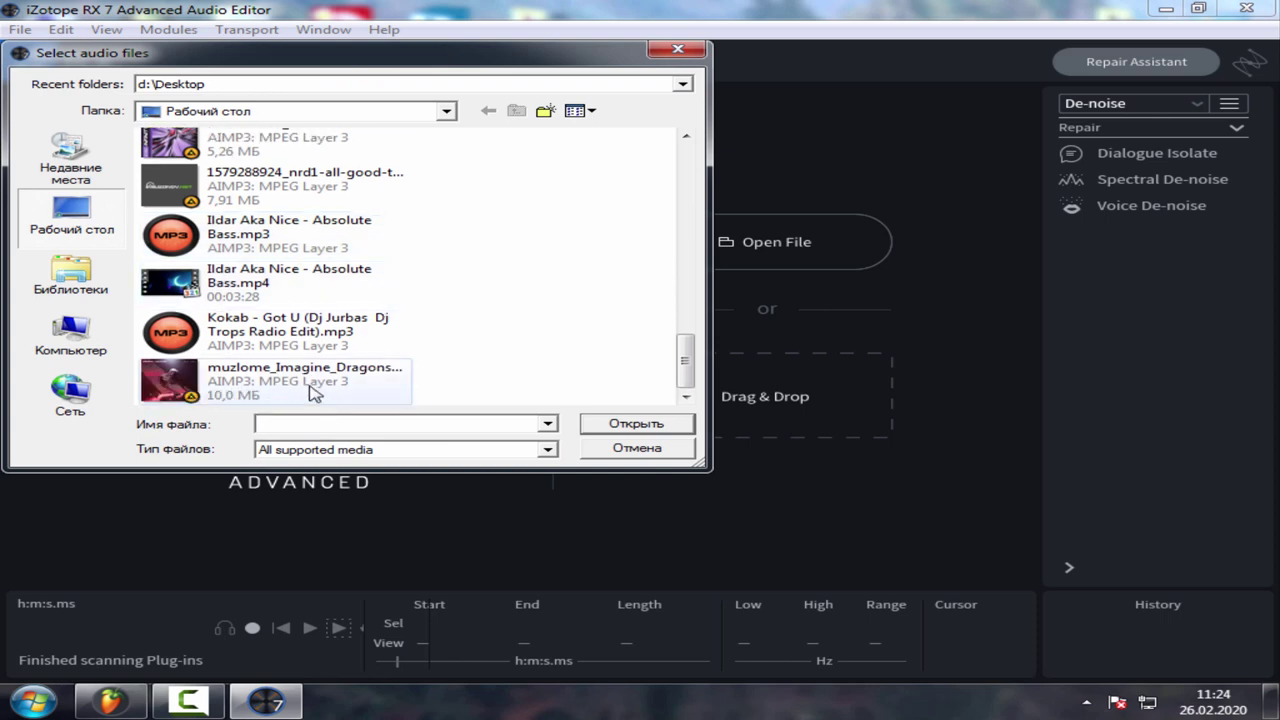
pyautogui.click(300, 388)
pyautogui.click(654, 424)
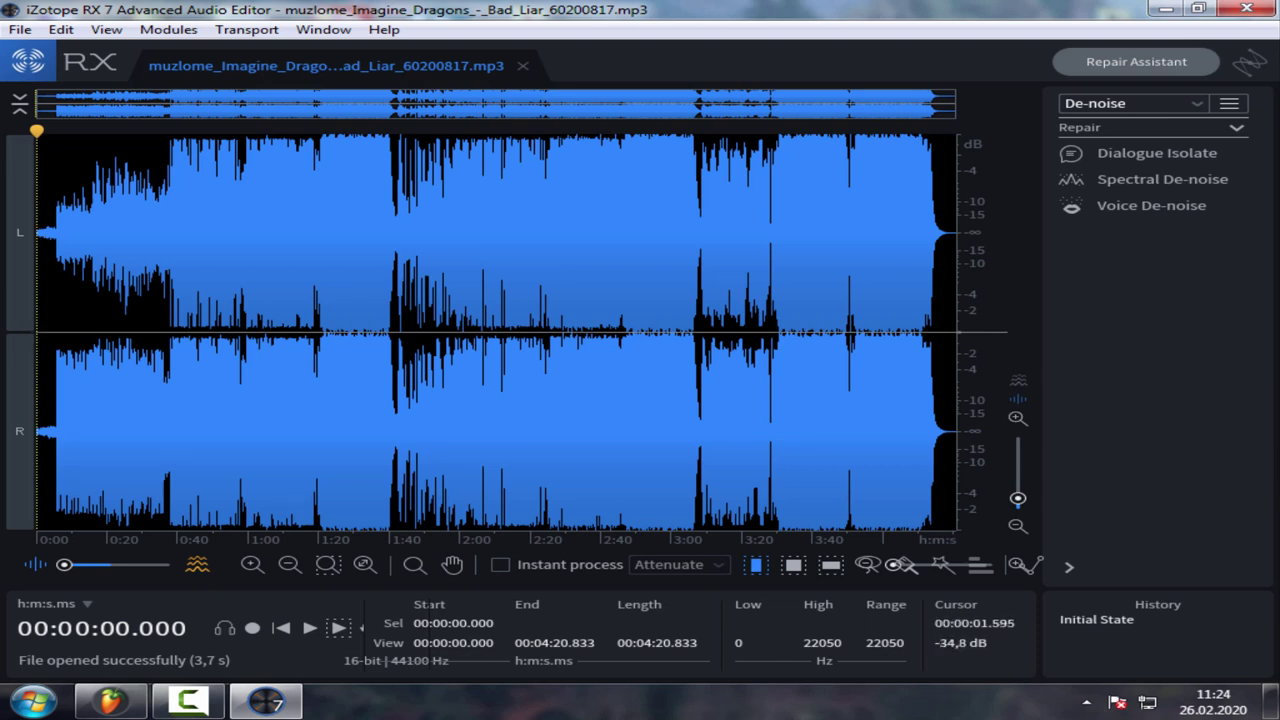
# Select the entire waveform, show all module categories and open the Music Rebalance module.
pyautogui.moveTo(40, 235); pyautogui.dragTo(1055, 330)
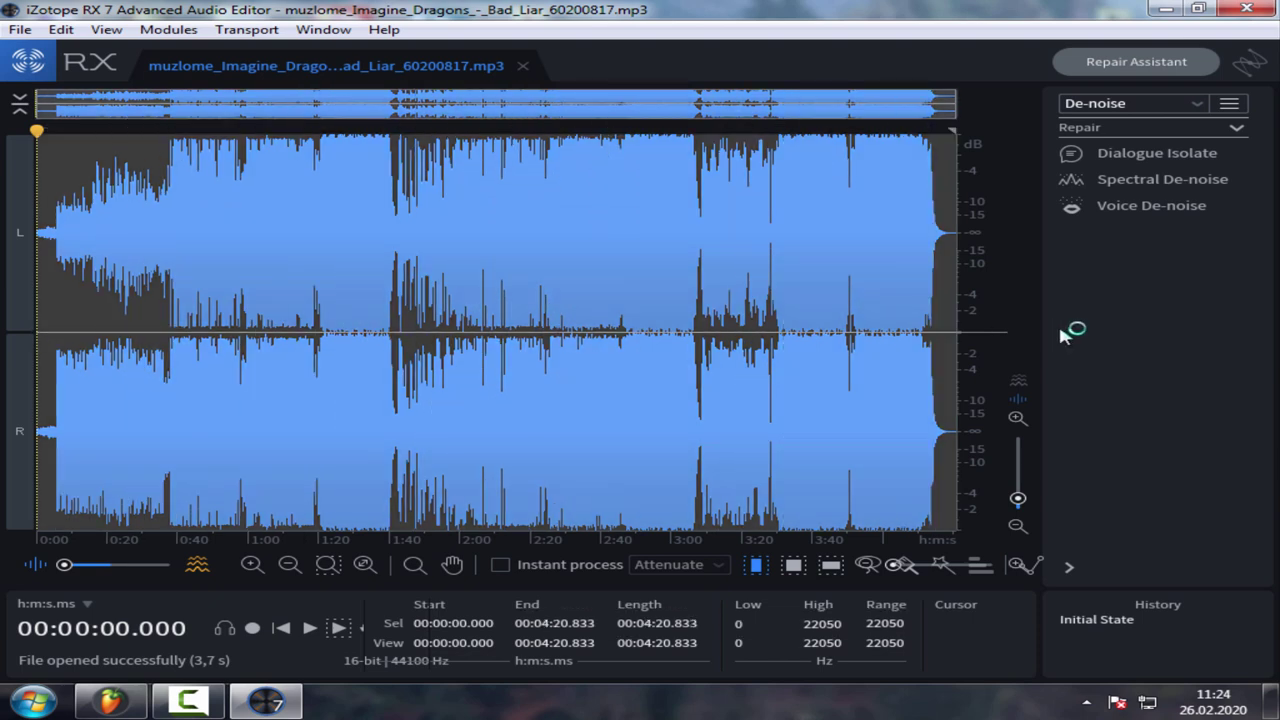
pyautogui.click(1195, 108)
pyautogui.click(1141, 126)
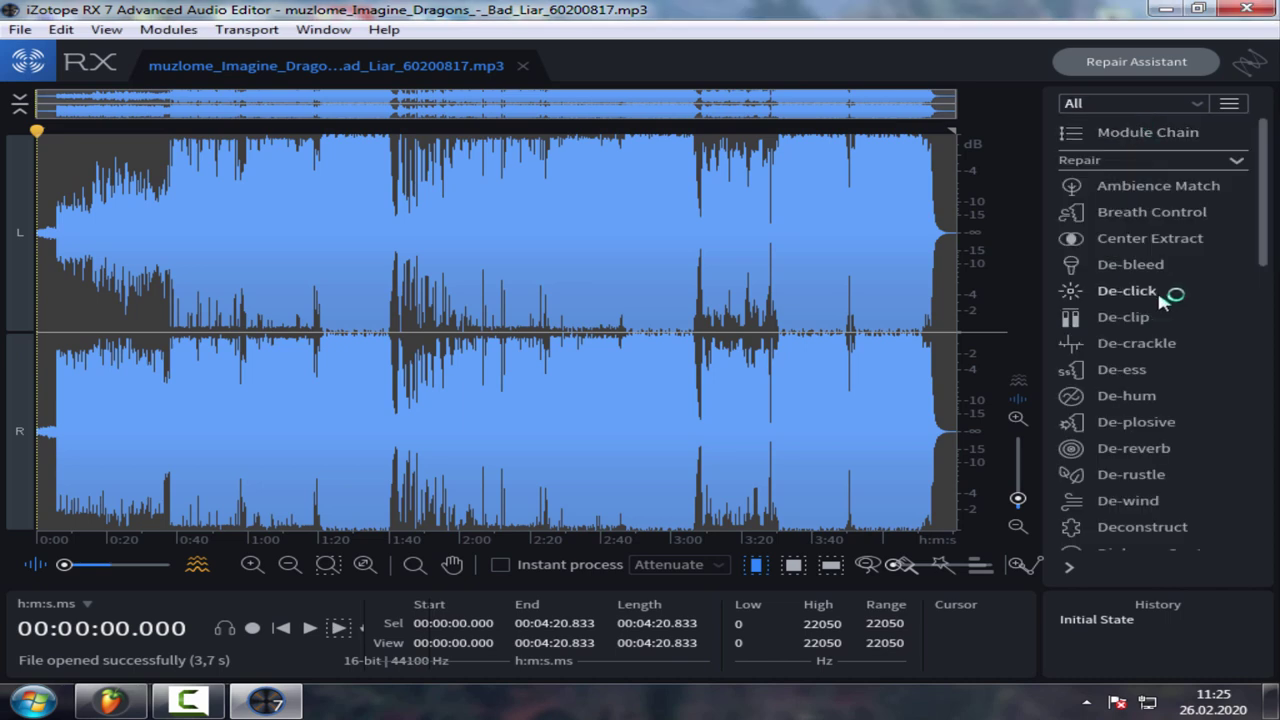
pyautogui.scroll(-3, 1165, 310)
pyautogui.scroll(-1, 1188, 380)
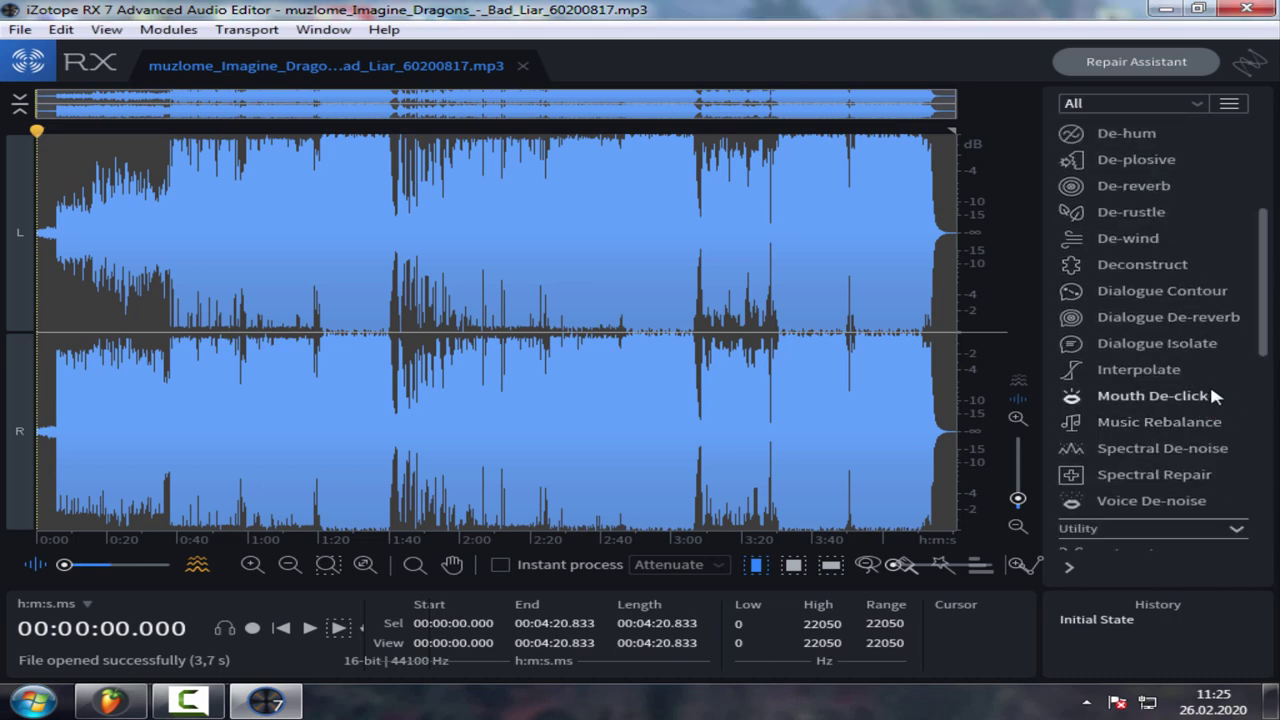
pyautogui.click(1157, 423)
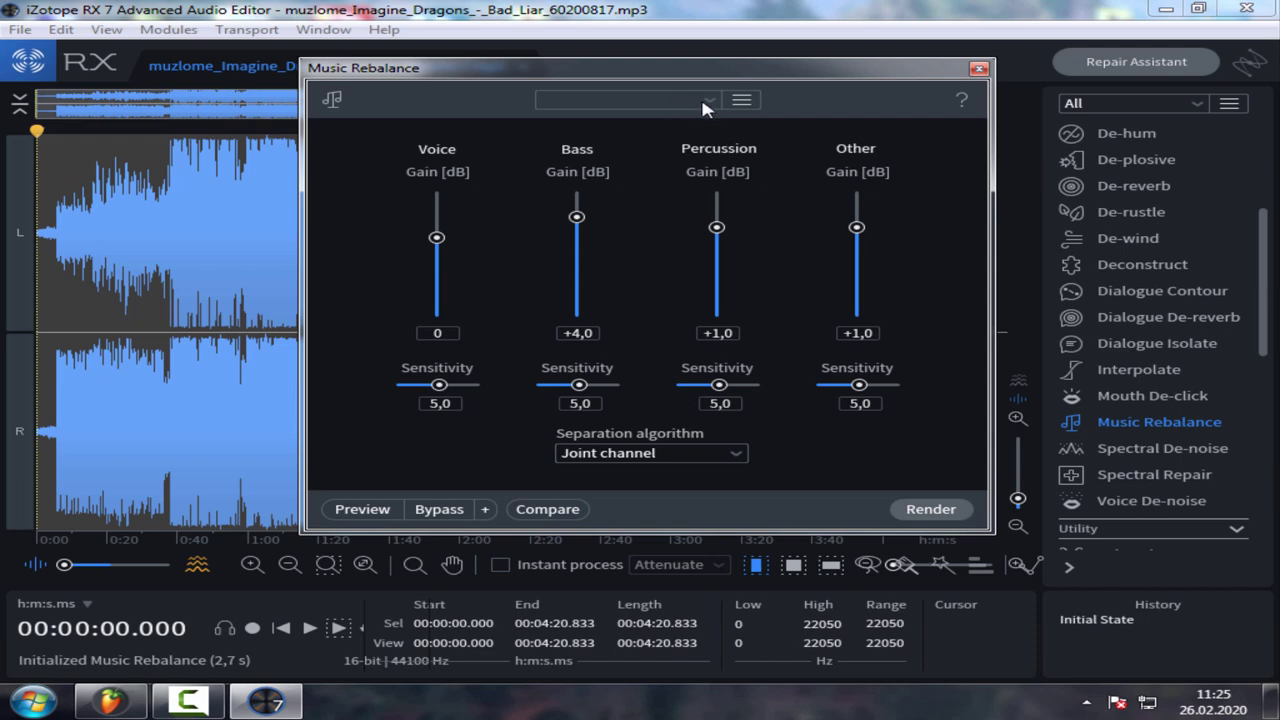
# Render Music Rebalance on the whole track with the Isolate Voice - Aggressive preset and close the module.
pyautogui.click(652, 455)
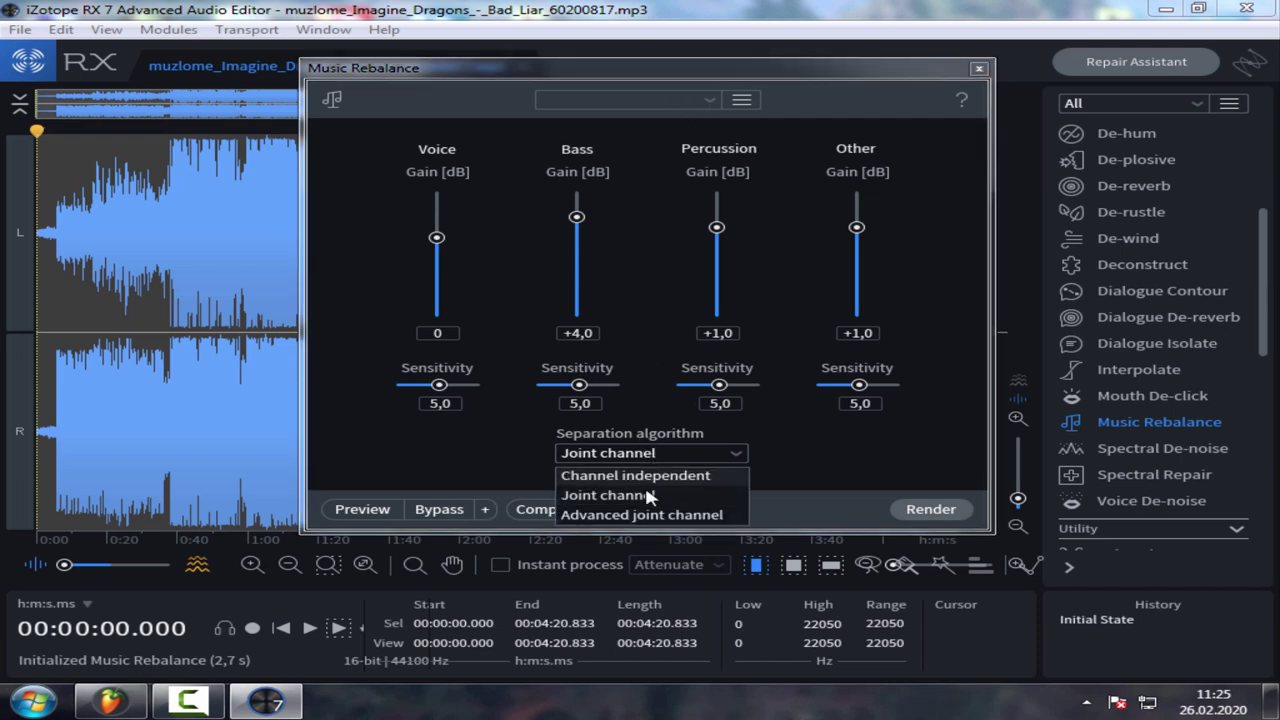
pyautogui.click(640, 496)
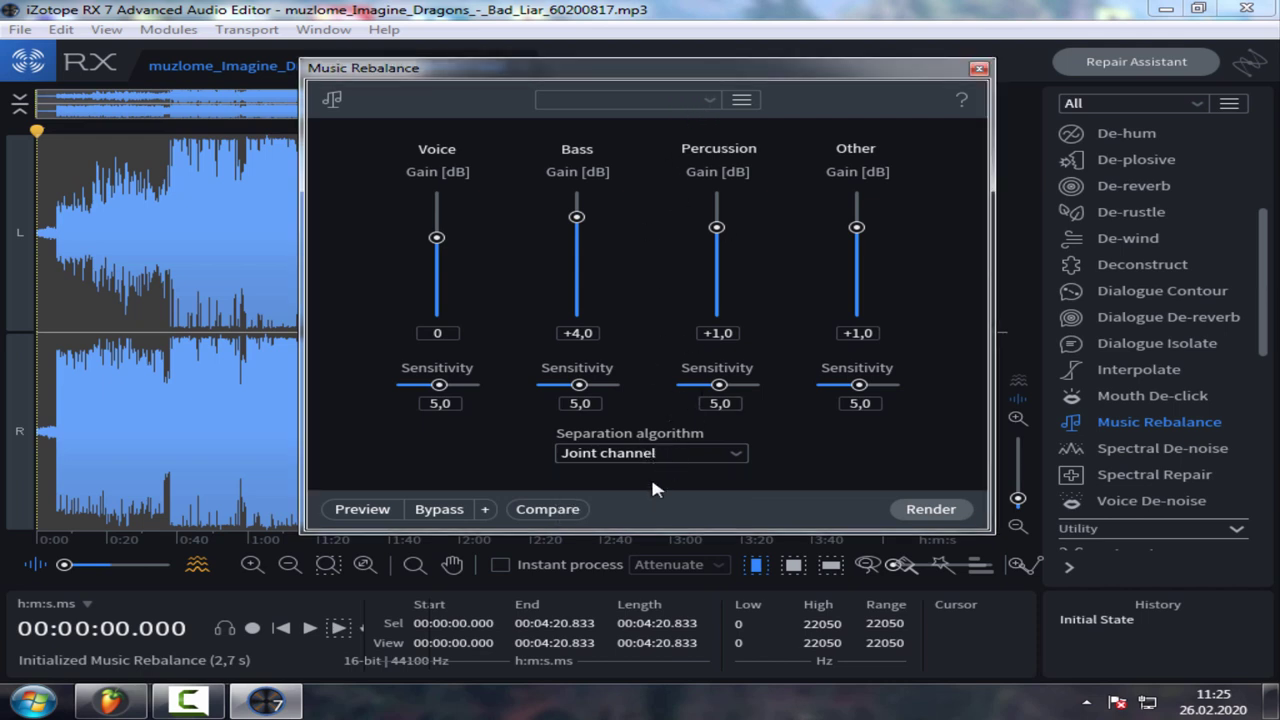
pyautogui.click(704, 100)
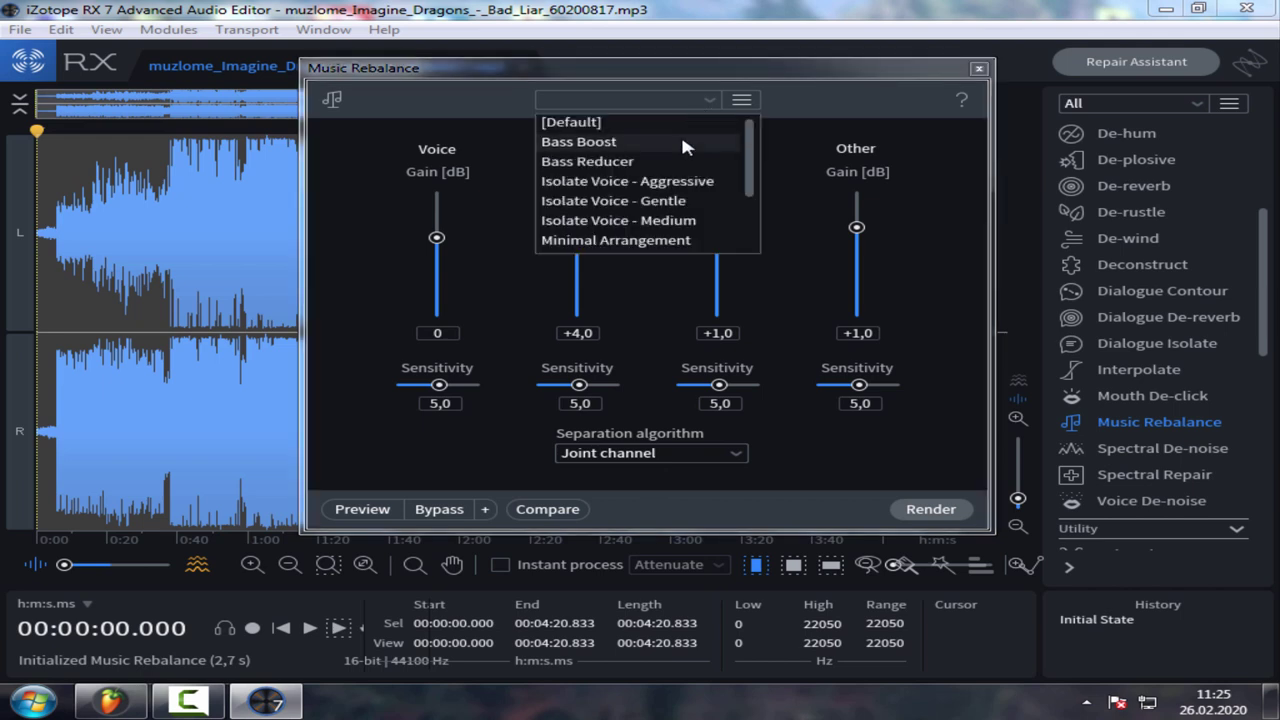
pyautogui.scroll(-2, 708, 182)
pyautogui.scroll(2, 704, 192)
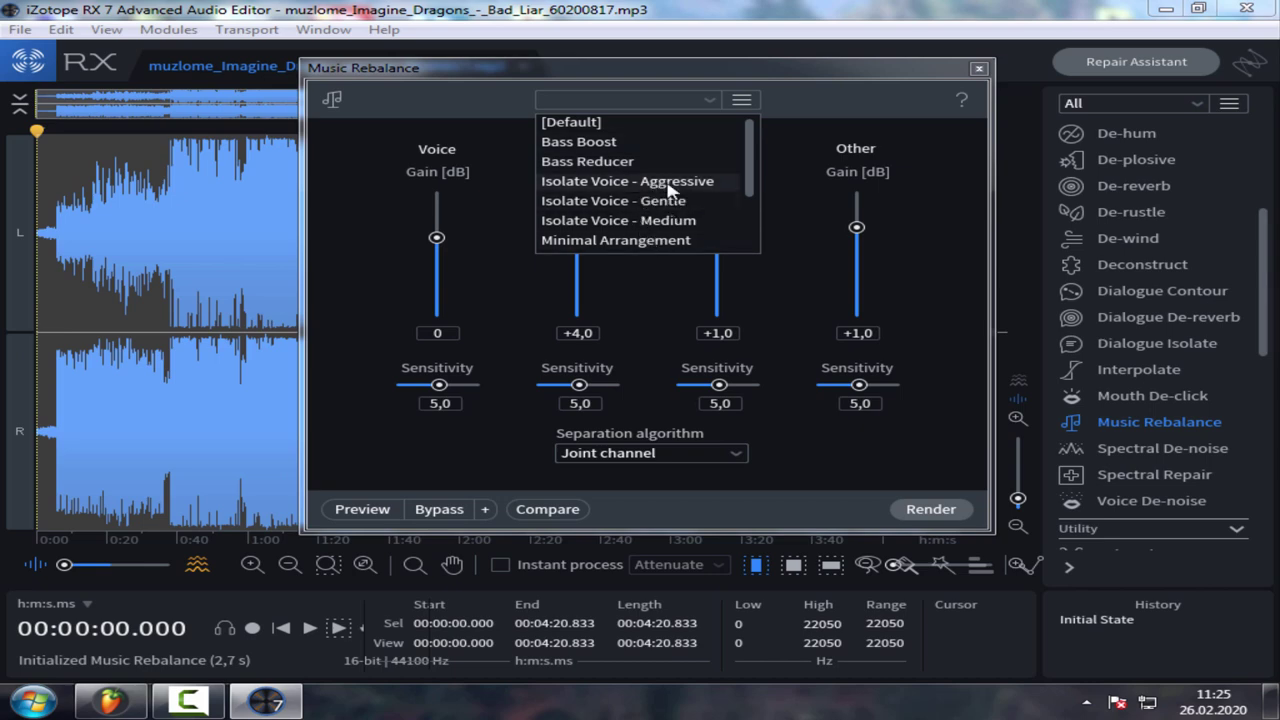
pyautogui.click(672, 184)
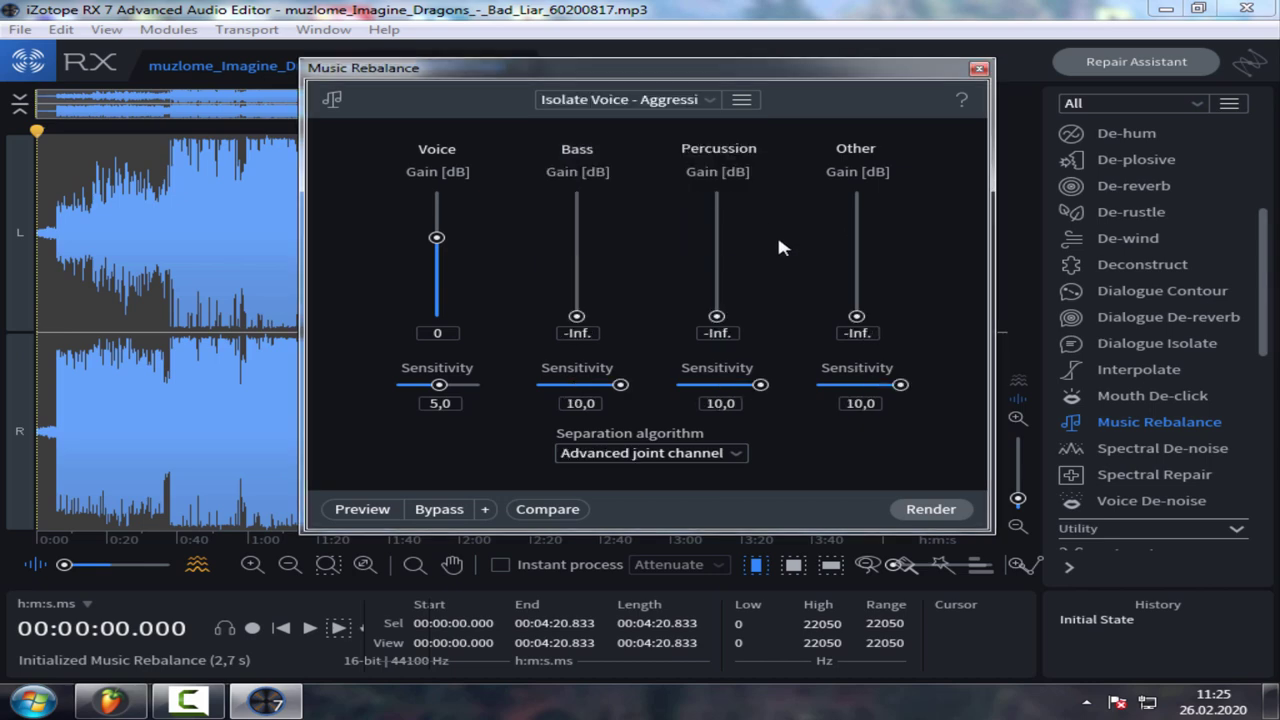
pyautogui.click(931, 510)
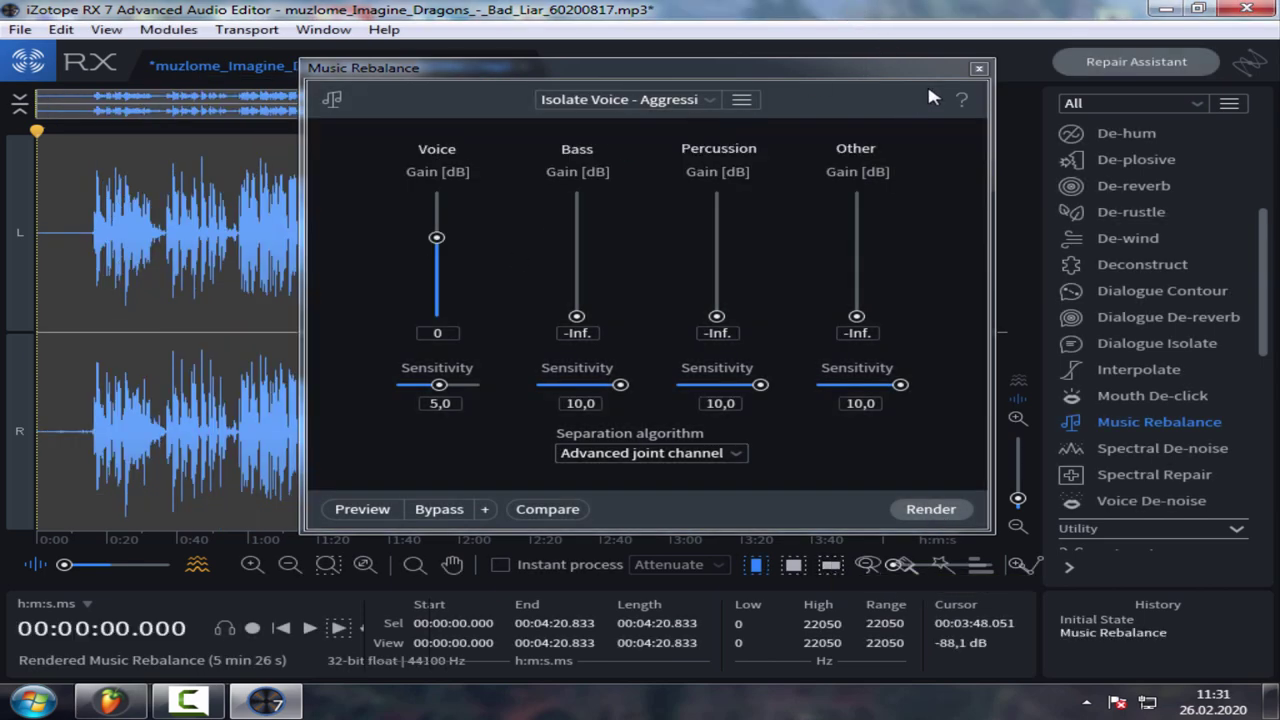
pyautogui.click(979, 68)
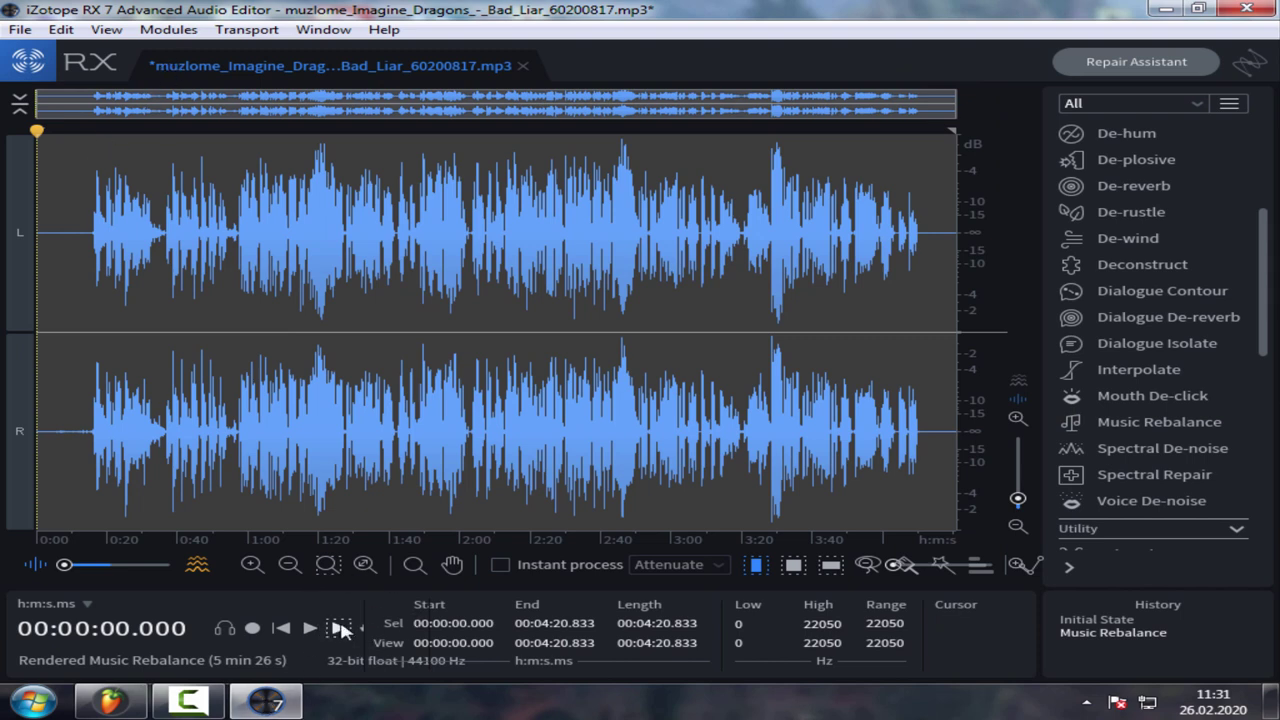
# Play the isolated vocals from the start, from the first sung passage and from about 1:15, and stop playback.
pyautogui.click(340, 628)
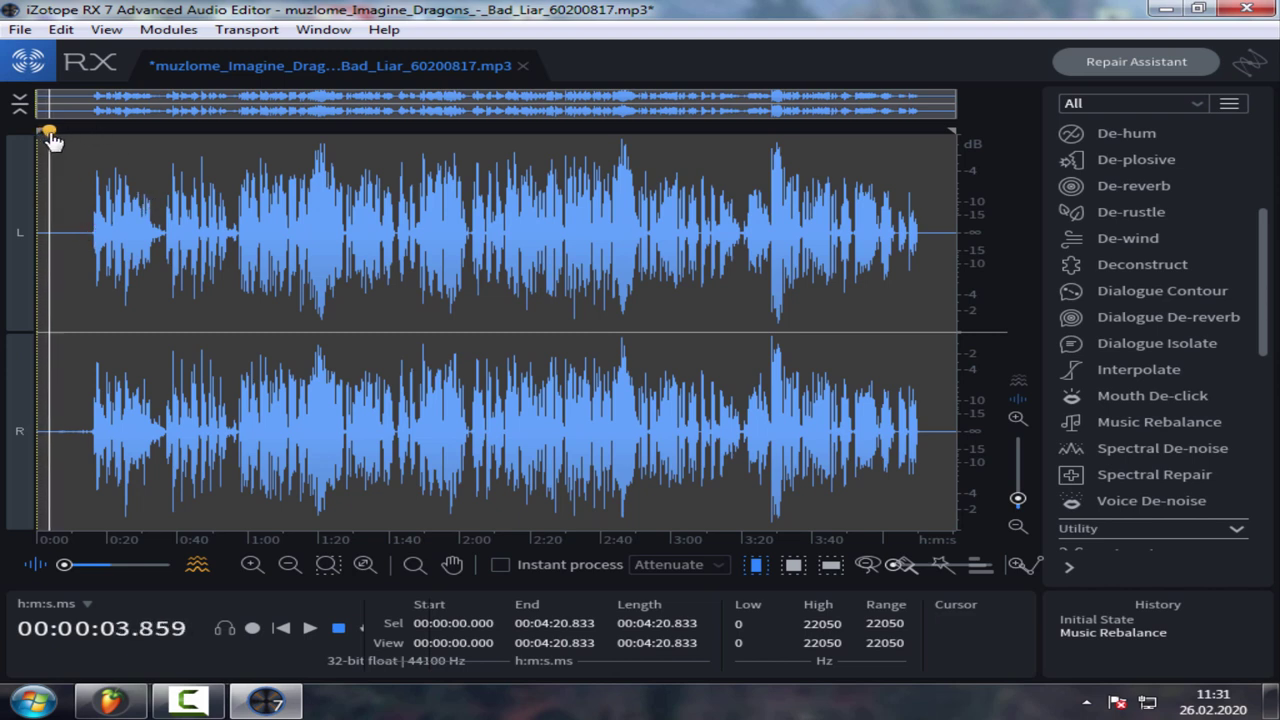
pyautogui.click(102, 131)
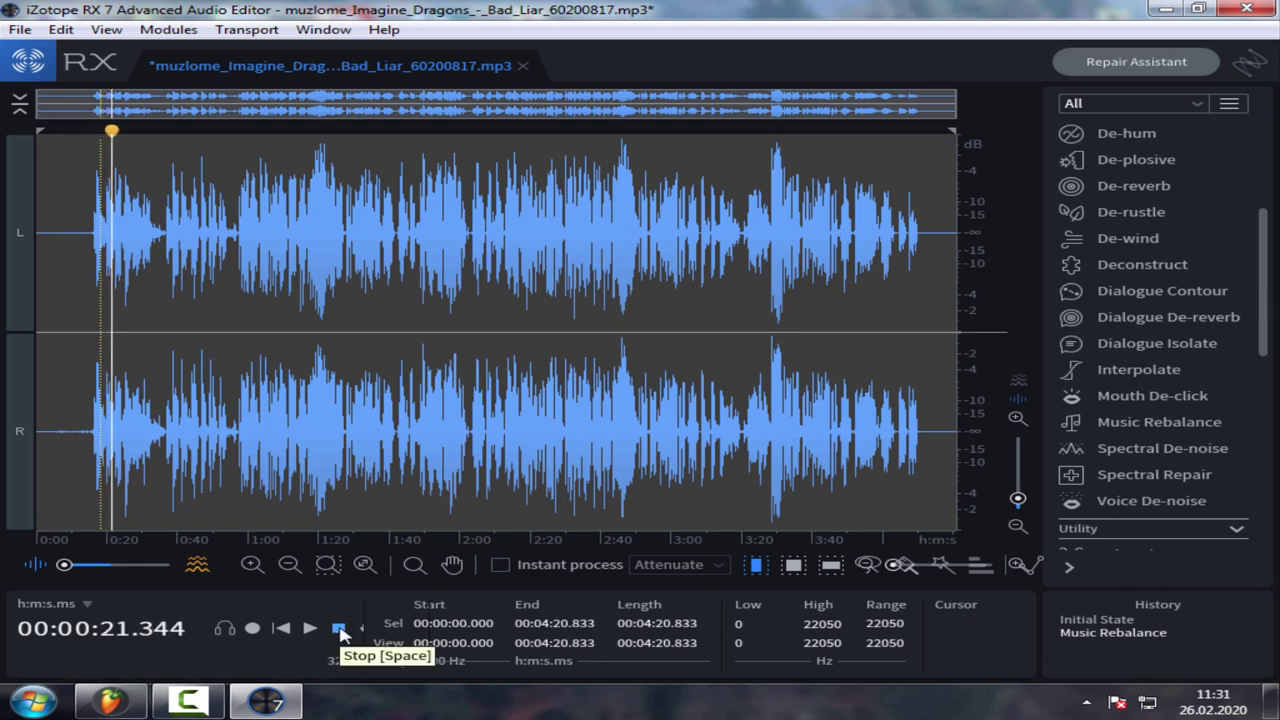
pyautogui.click(302, 131)
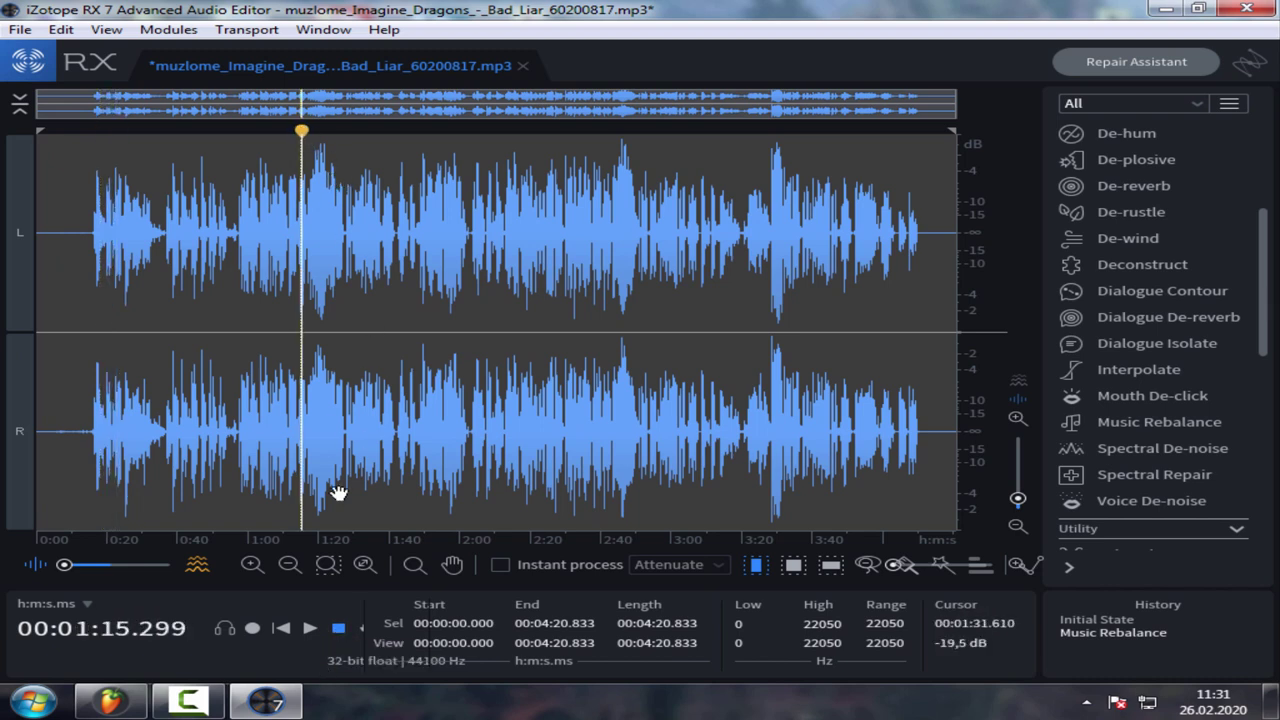
pyautogui.click(338, 628)
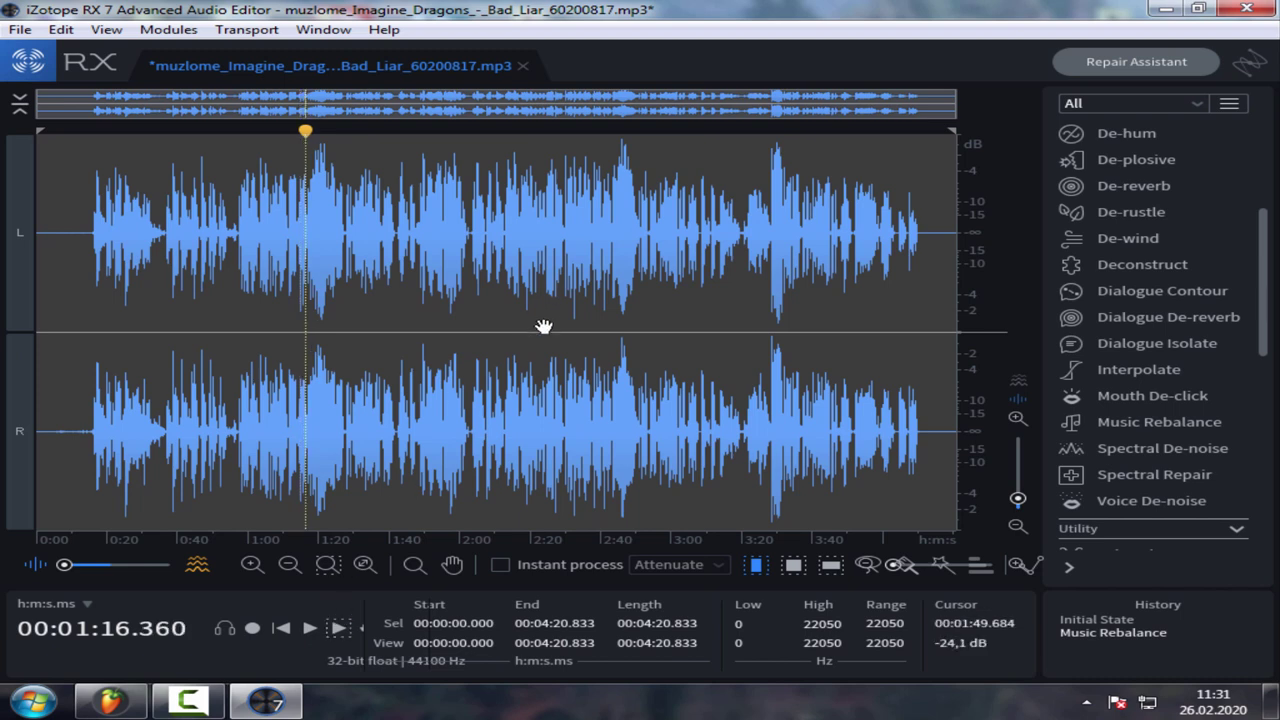
# Close the processed track without saving it and reopen muzlome_Imagine_Dragons_-_Bad_Liar_60200817.mp3 from the desktop folder.
pyautogui.click(521, 66)
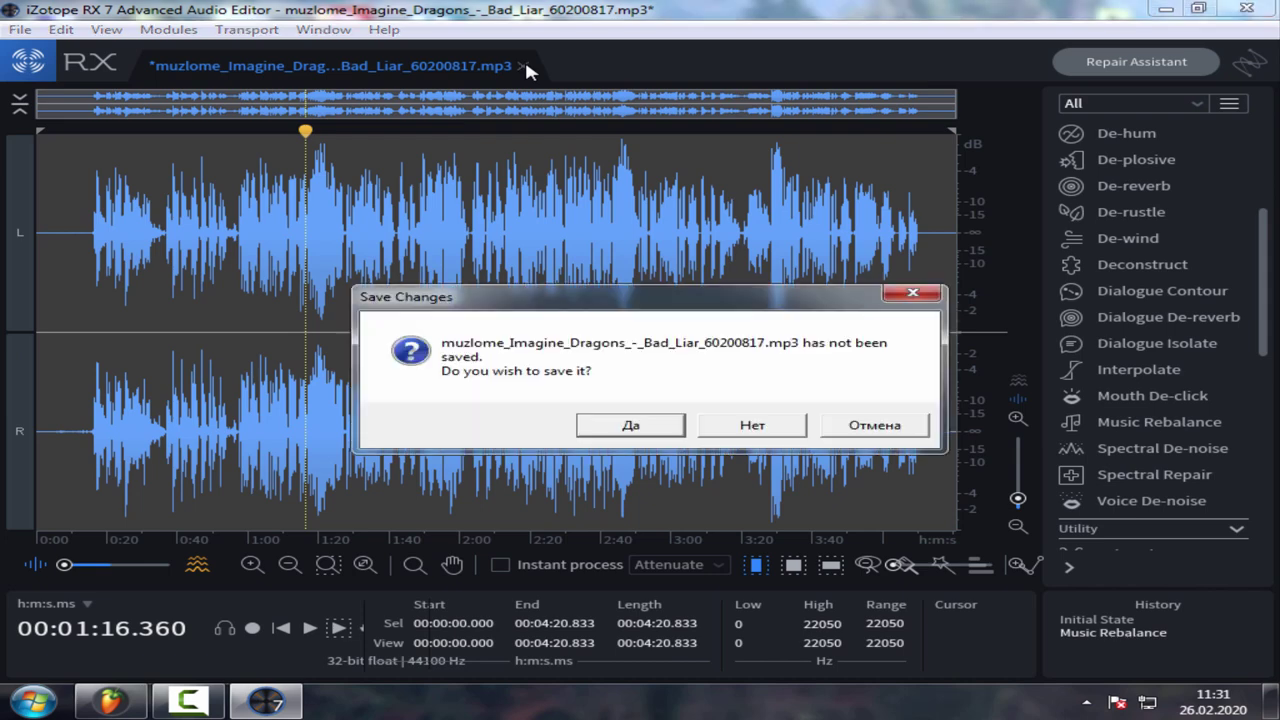
pyautogui.click(781, 433)
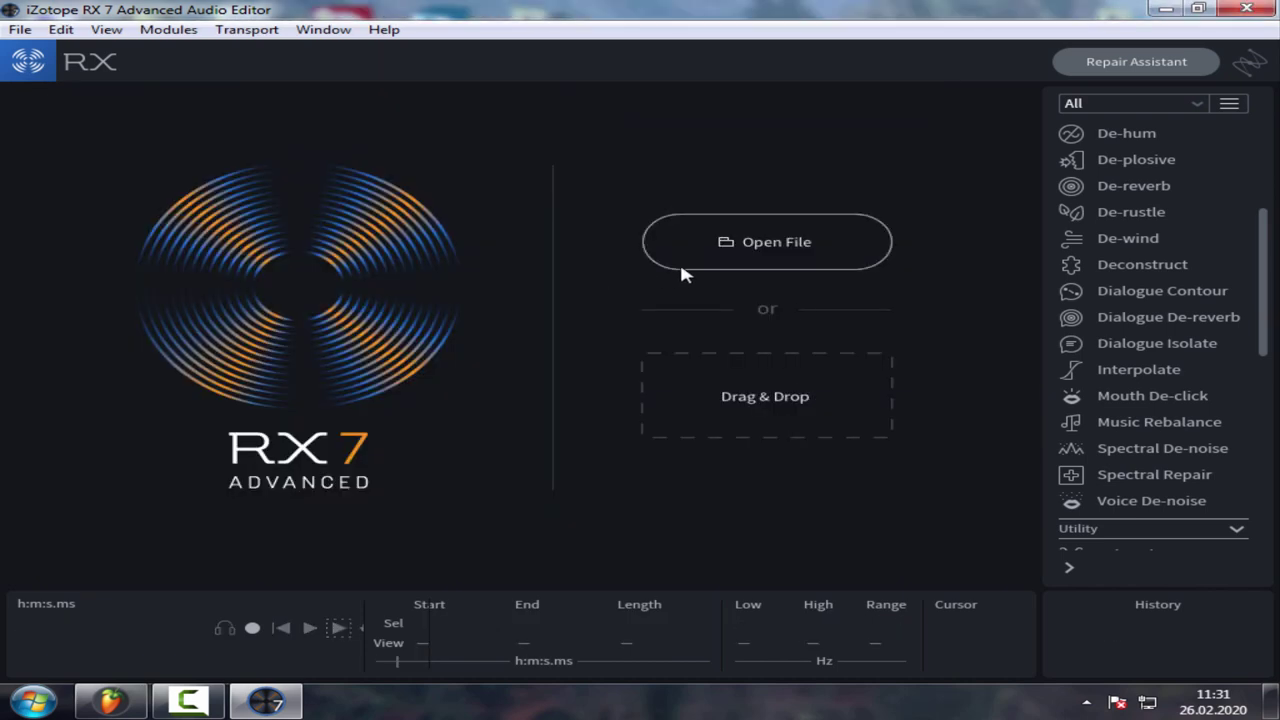
pyautogui.click(682, 258)
pyautogui.scroll(-6, 330, 265)
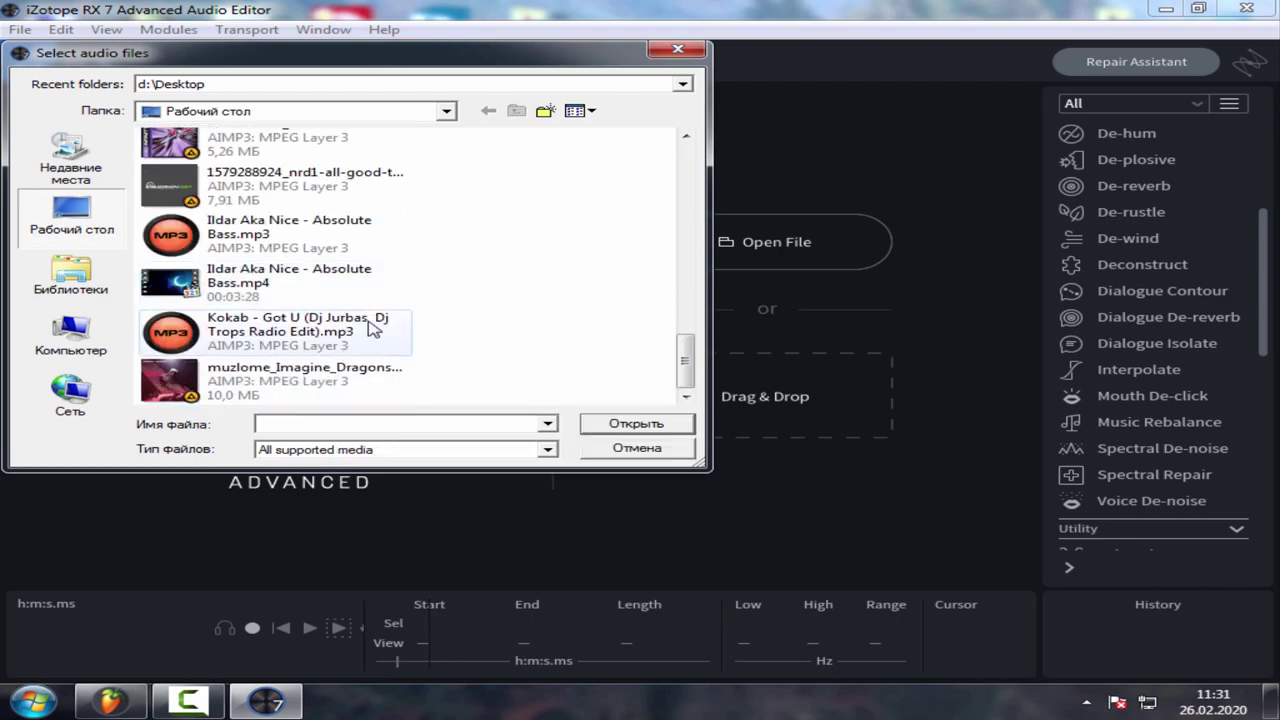
pyautogui.click(370, 385)
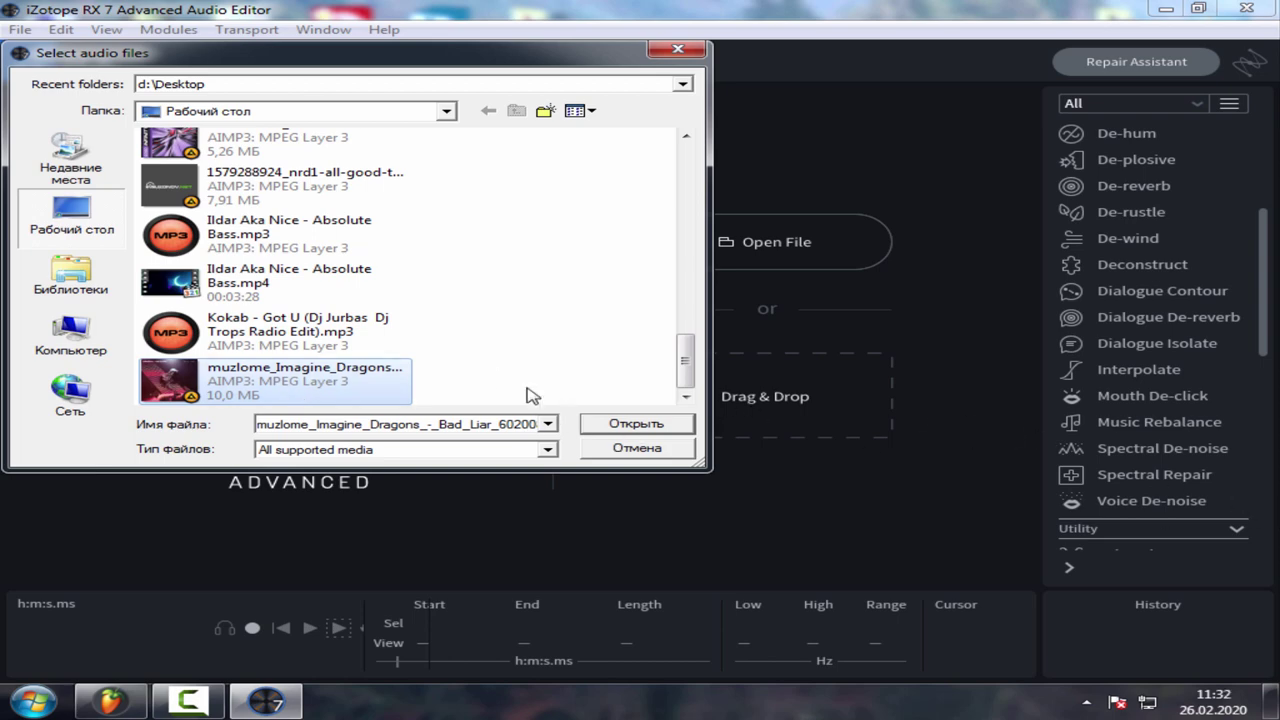
pyautogui.moveTo(686, 358); pyautogui.dragTo(680, 394)
pyautogui.click(623, 423)
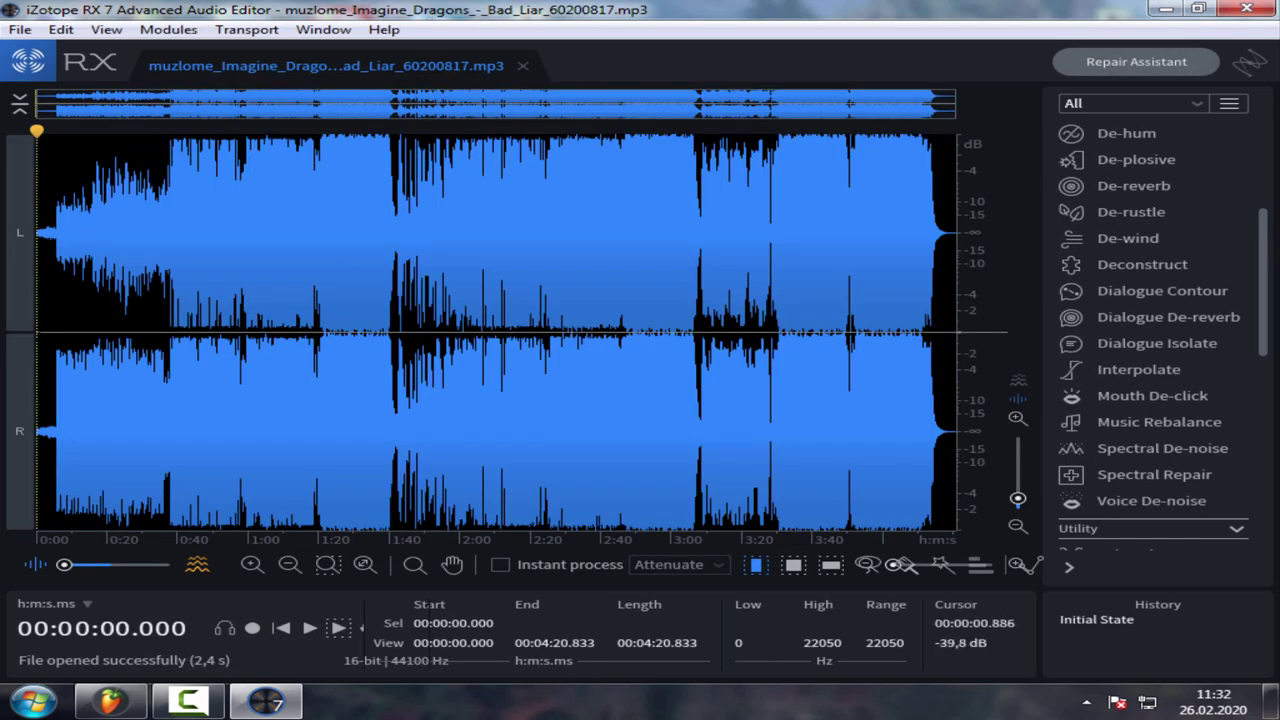
# Select the entire waveform of the reopened track and open the Music Rebalance module.
pyautogui.moveTo(38, 232); pyautogui.dragTo(965, 260)
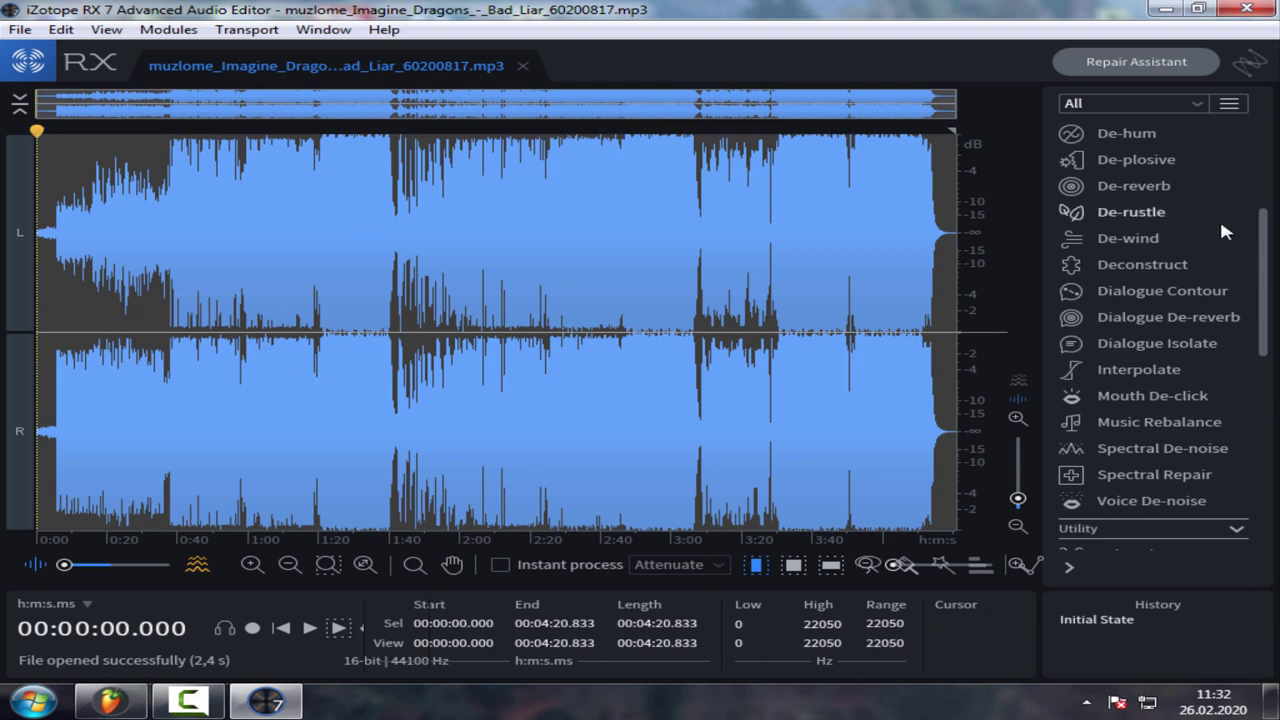
pyautogui.scroll(-2, 1268, 352)
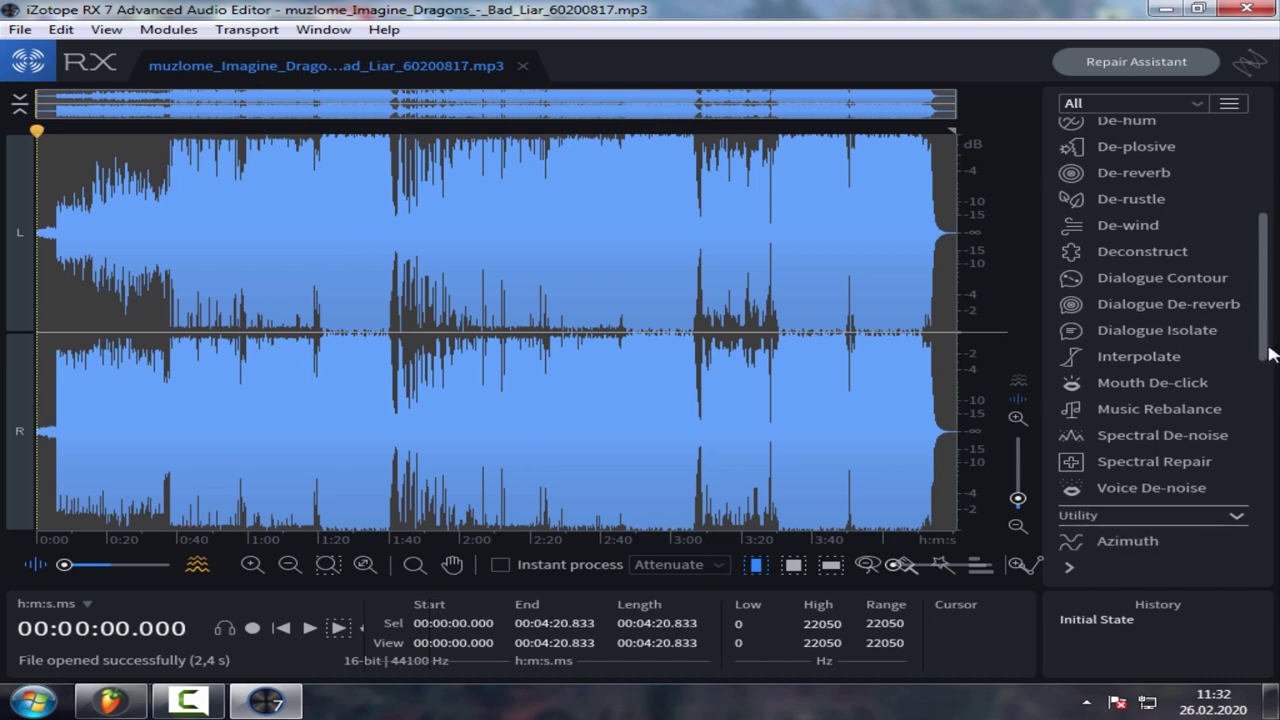
pyautogui.click(1218, 378)
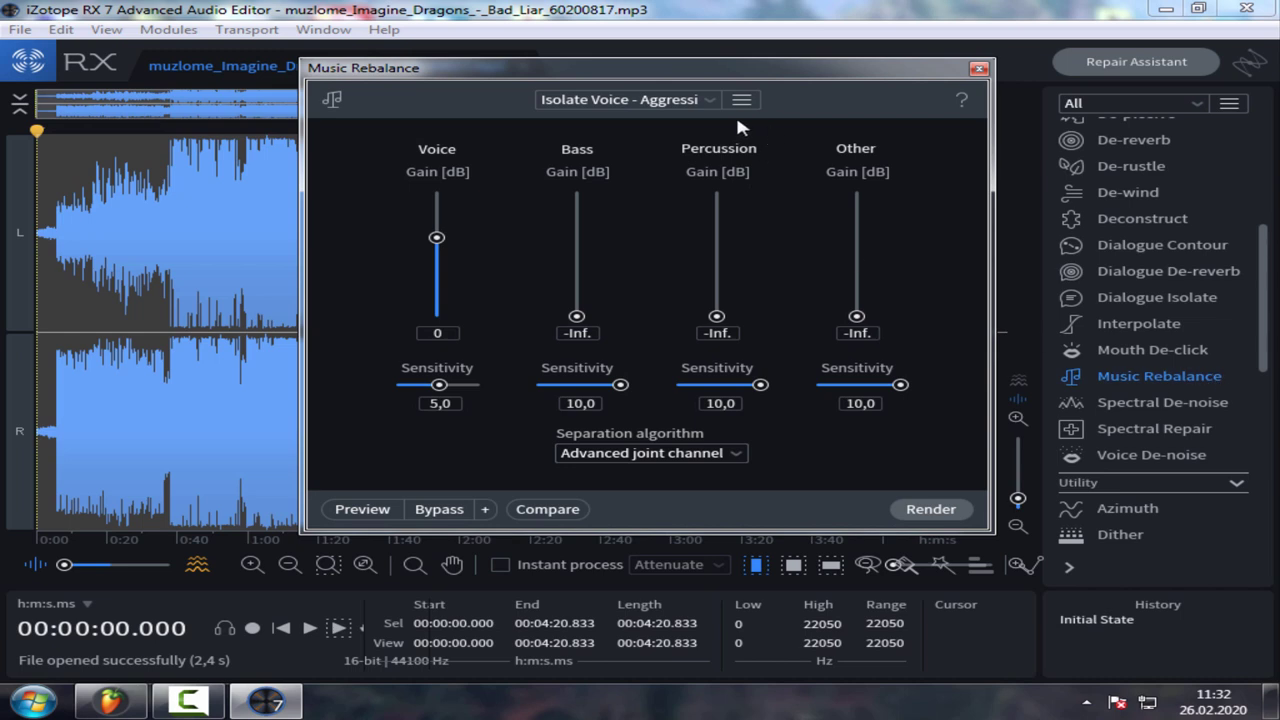
# Load the Voice Remover - Aggressive preset and render Music Rebalance on the whole track.
pyautogui.click(699, 106)
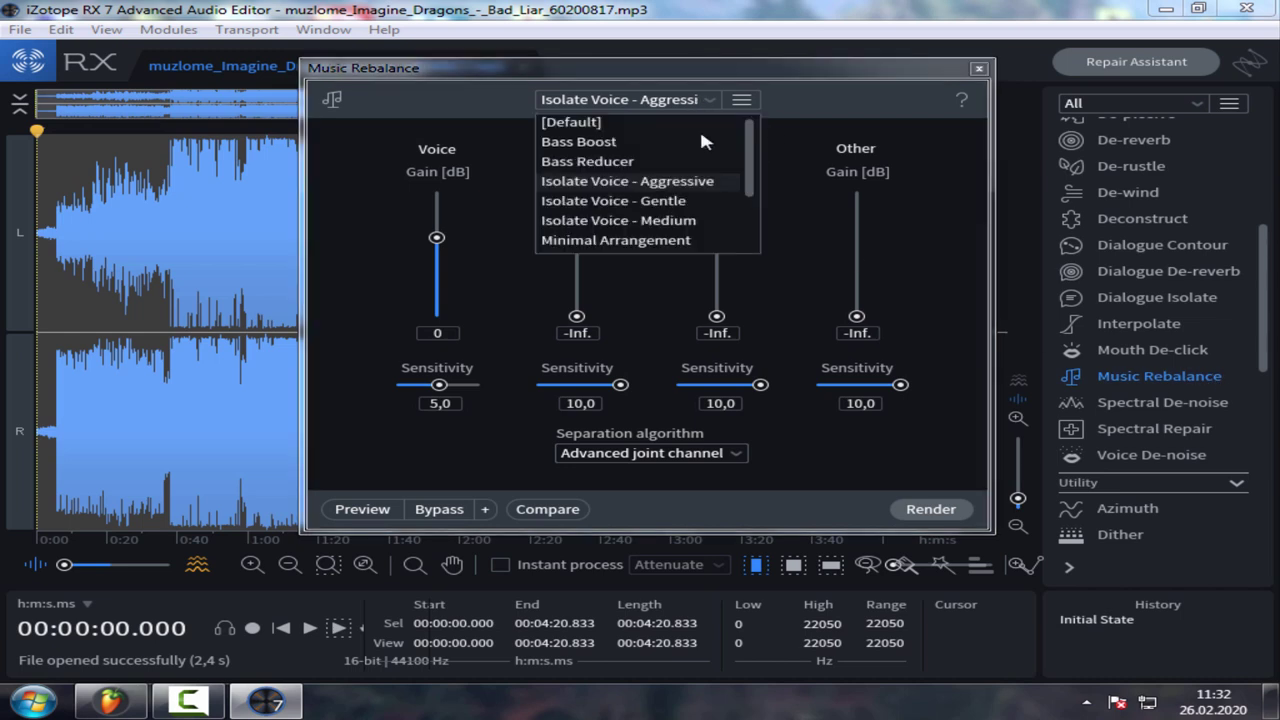
pyautogui.scroll(-2, 699, 221)
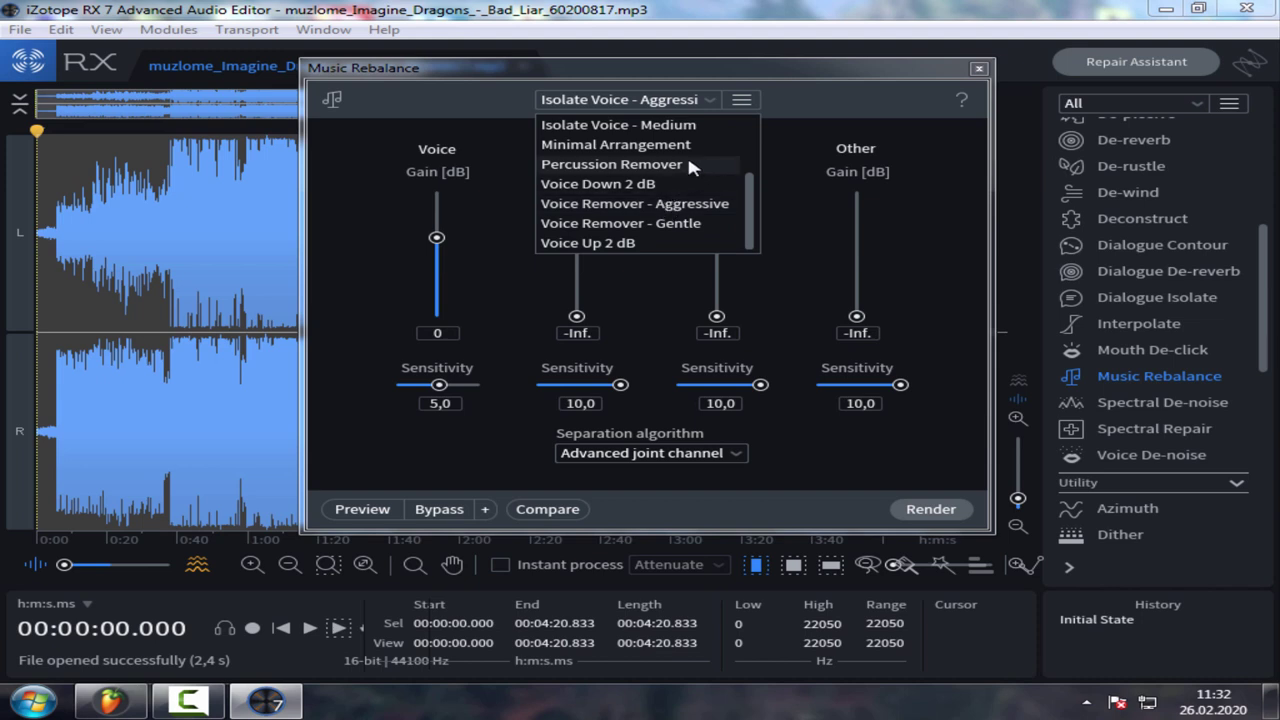
pyautogui.click(663, 204)
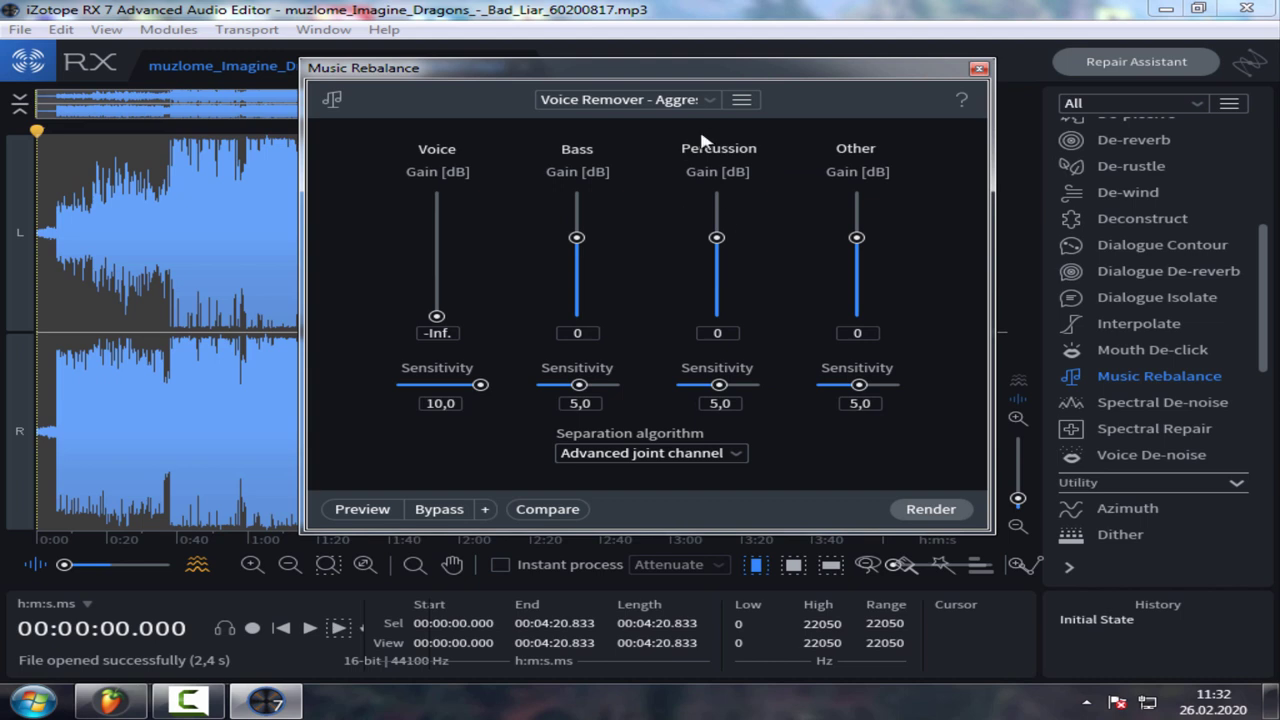
pyautogui.click(705, 101)
pyautogui.click(705, 101)
pyautogui.click(931, 509)
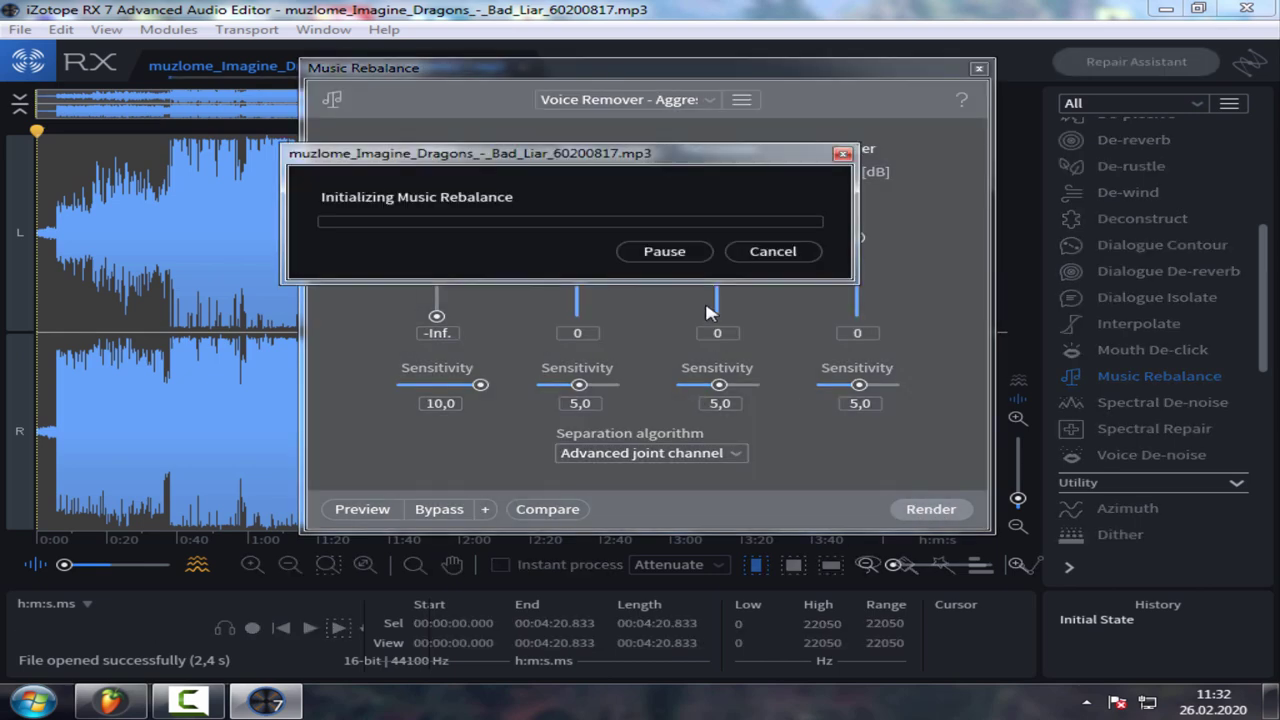
pyautogui.click(183, 709)
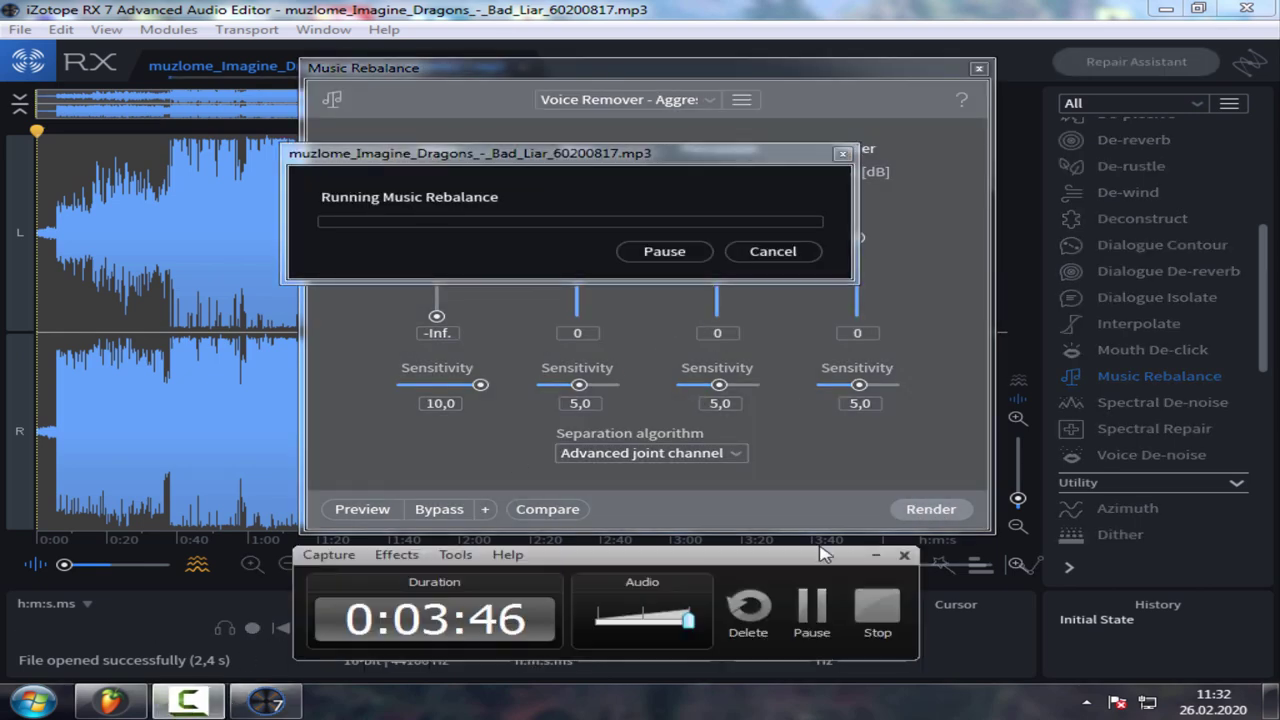
pyautogui.click(815, 606)
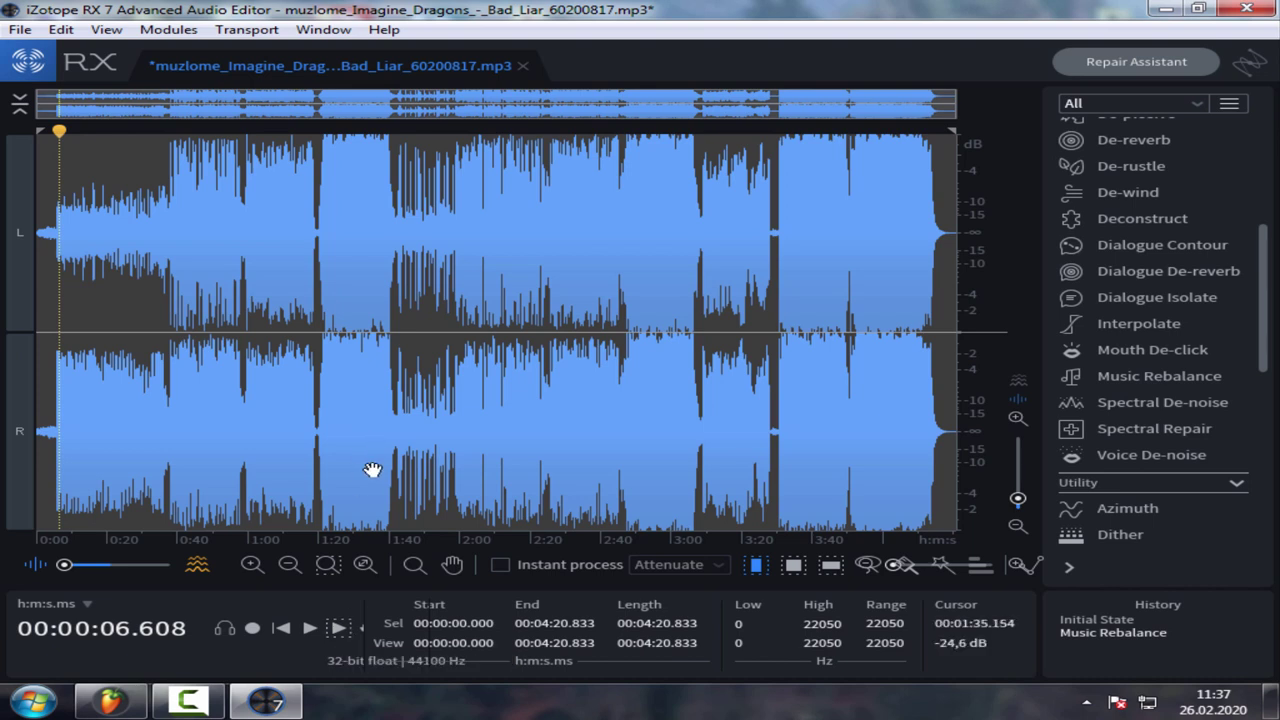
# Play the voice-removed track from its current position, then from about 0:40, 1:03, 1:13, 1:25 and 2:02, and stop playback.
pyautogui.click(339, 628)
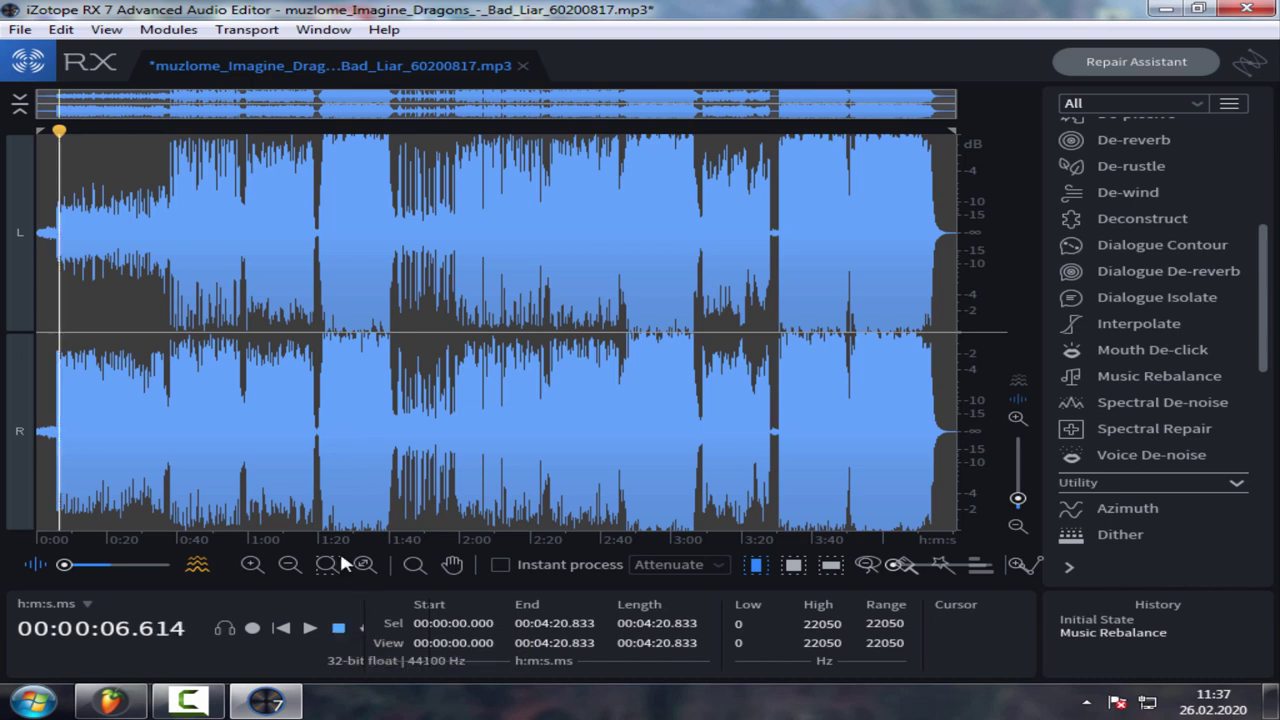
pyautogui.click(181, 131)
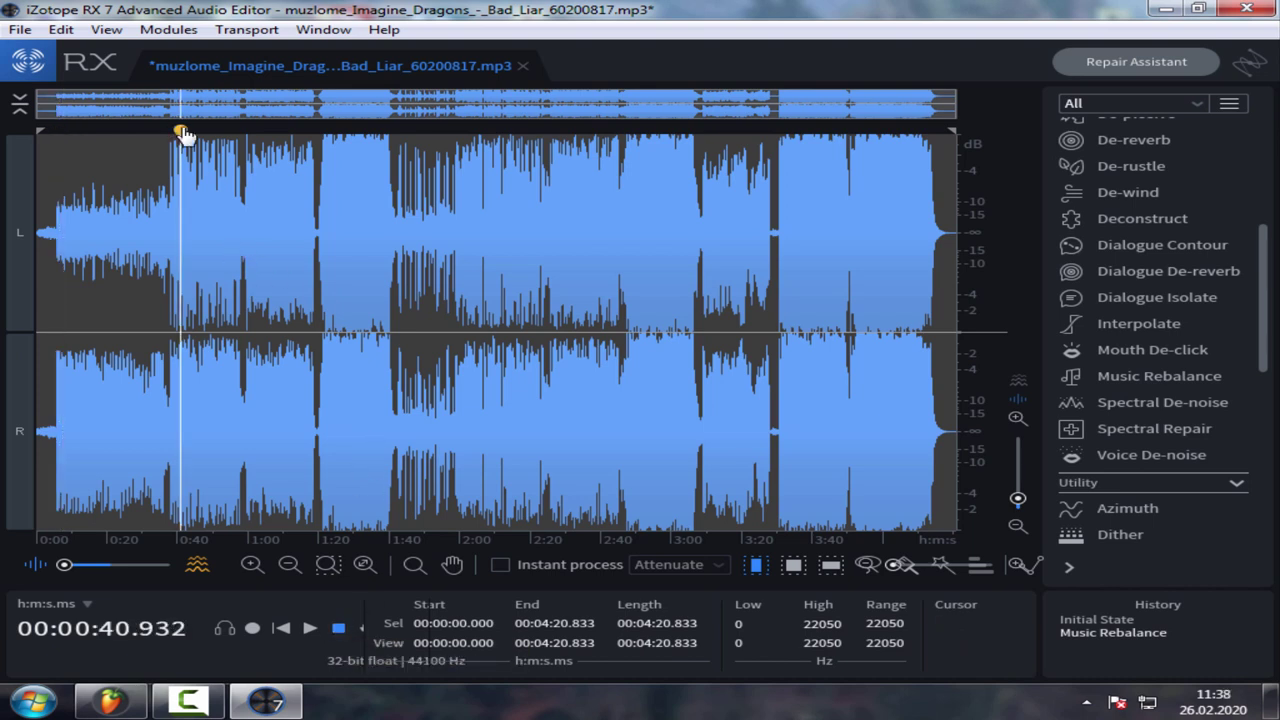
pyautogui.click(259, 131)
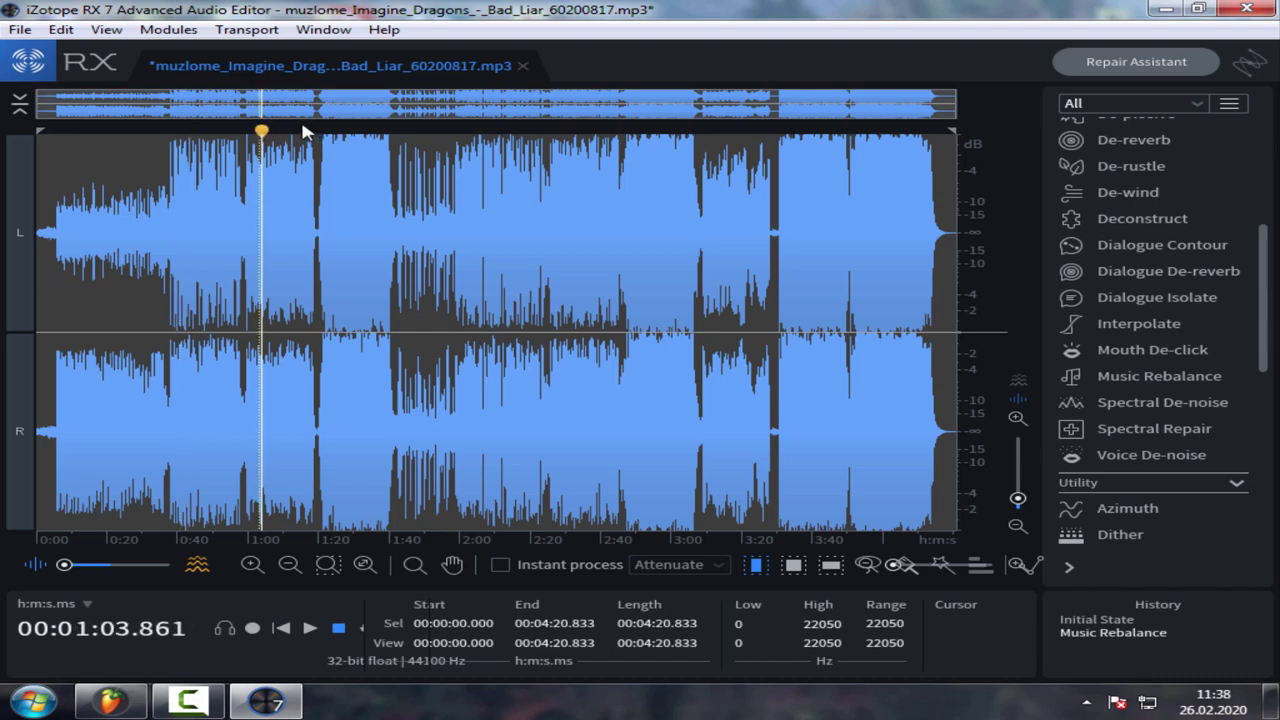
pyautogui.click(295, 129)
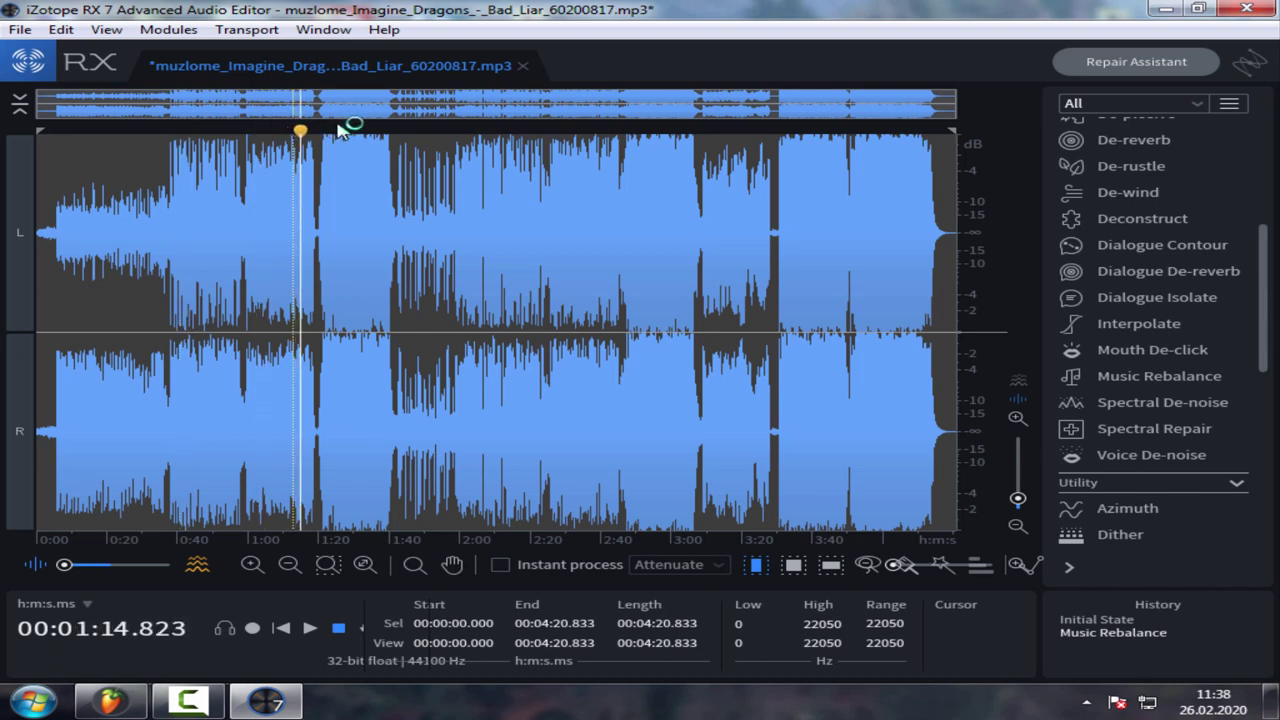
pyautogui.click(337, 129)
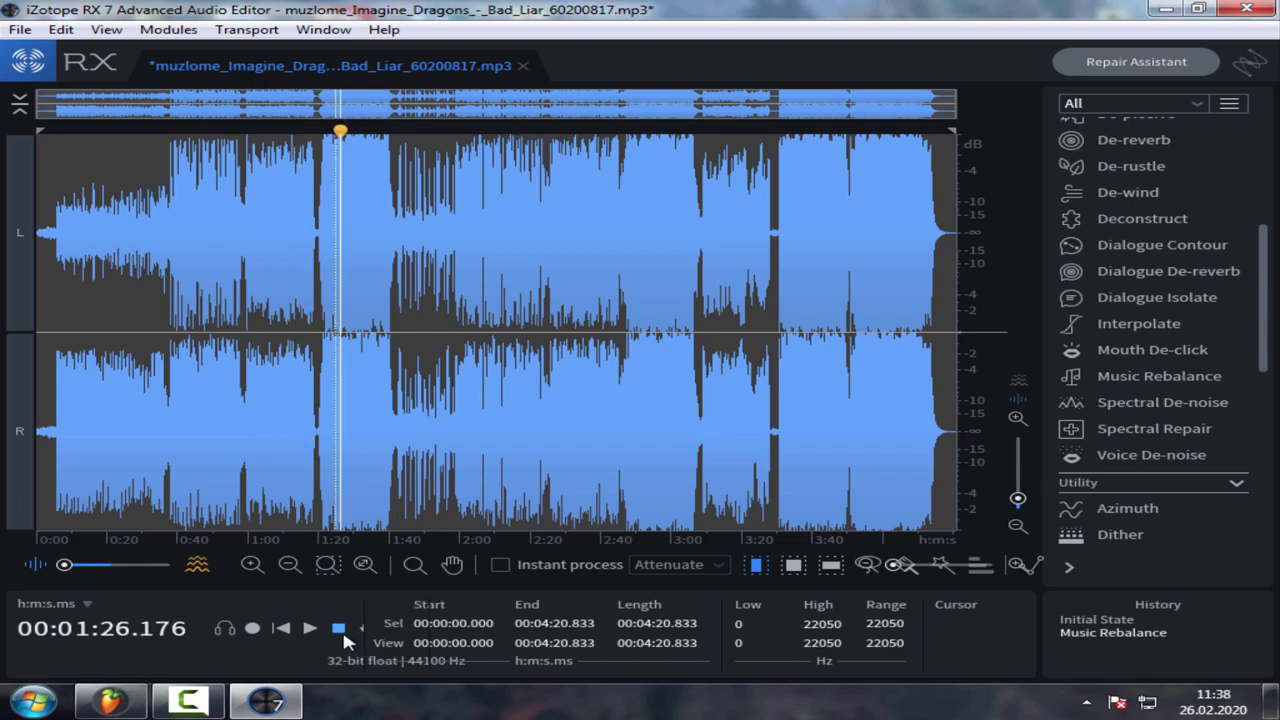
pyautogui.click(465, 130)
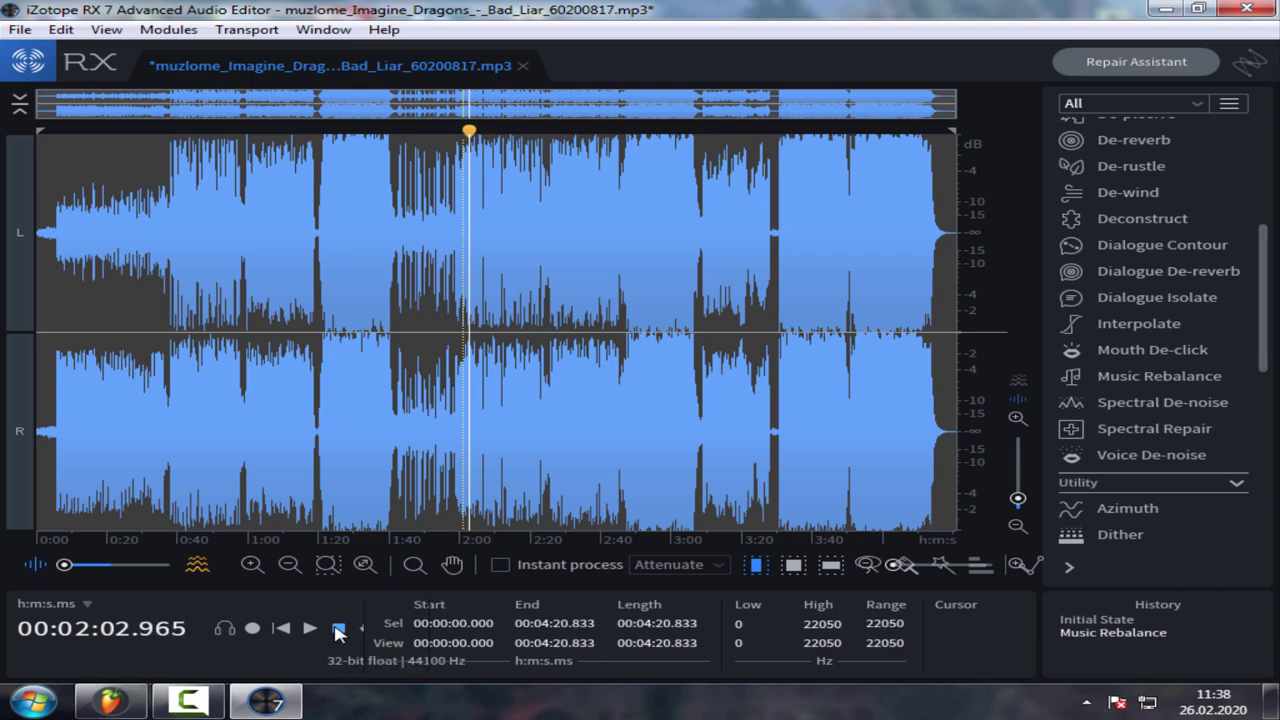
pyautogui.click(338, 629)
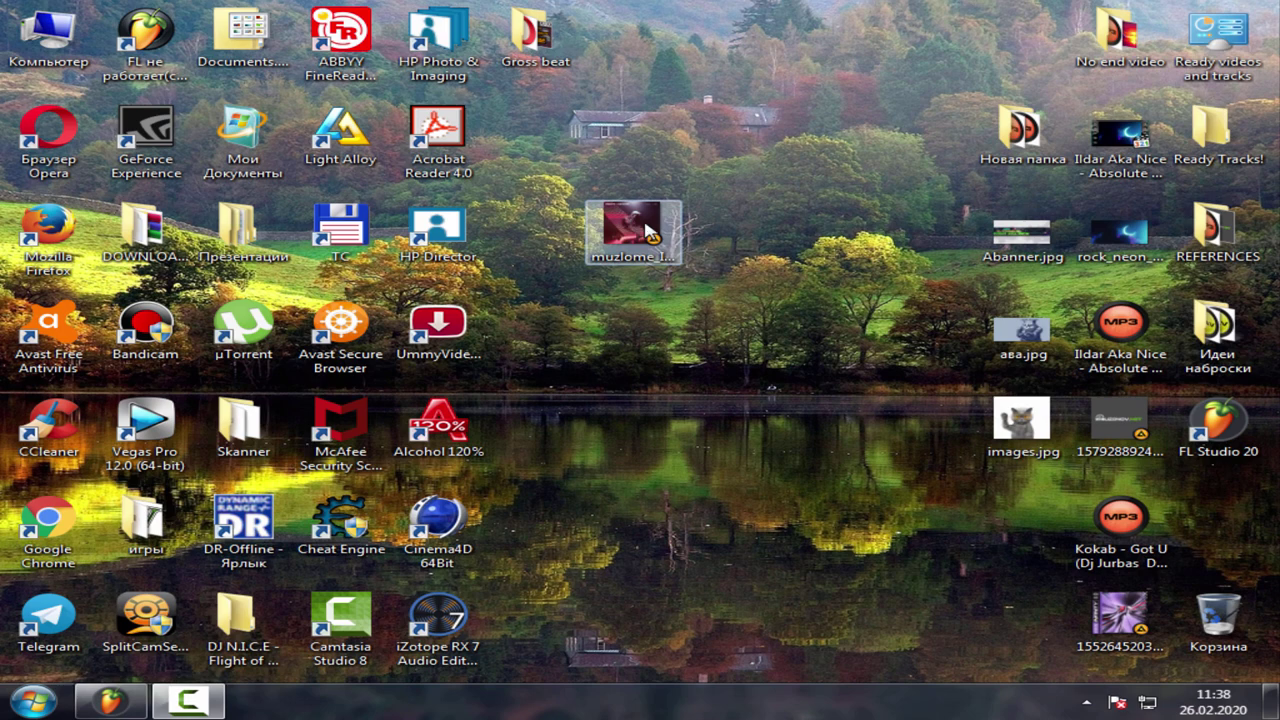
# Reposition the Bad Liar MP3 on the desktop, view its clip in the FL Studio playlist and return to the desktop.
pyautogui.moveTo(630, 222); pyautogui.dragTo(730, 140)
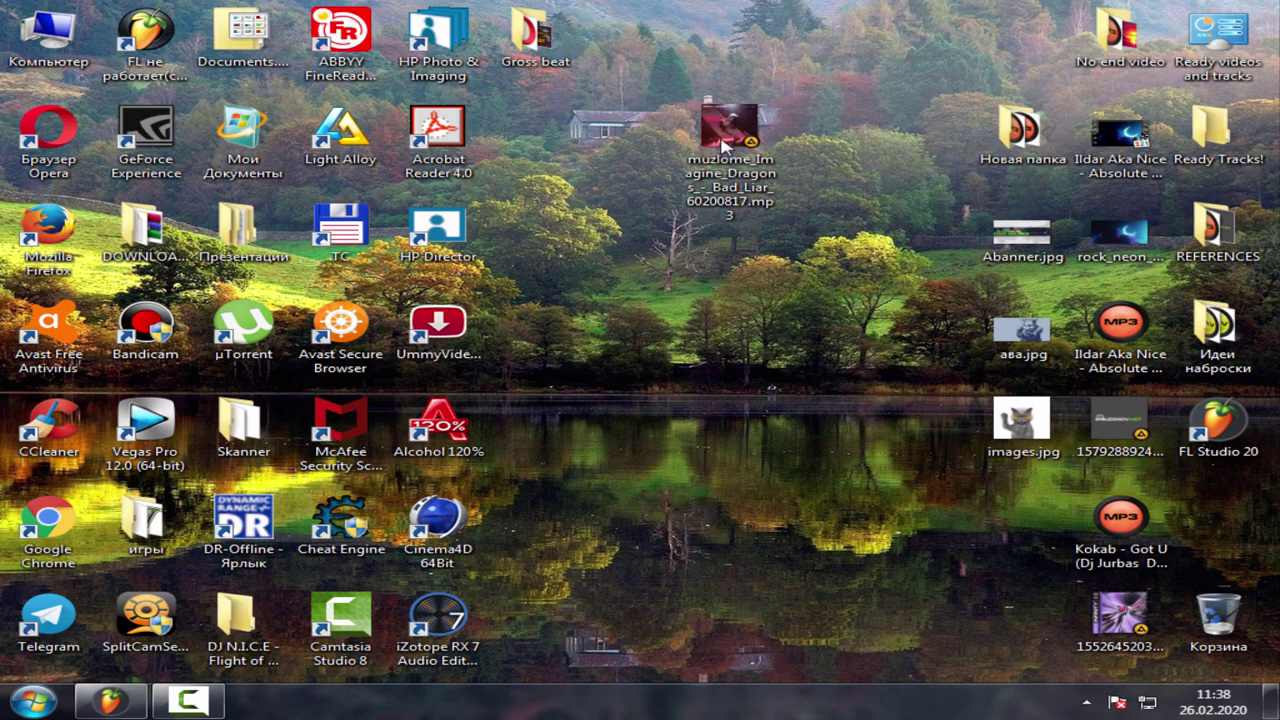
pyautogui.click(110, 700)
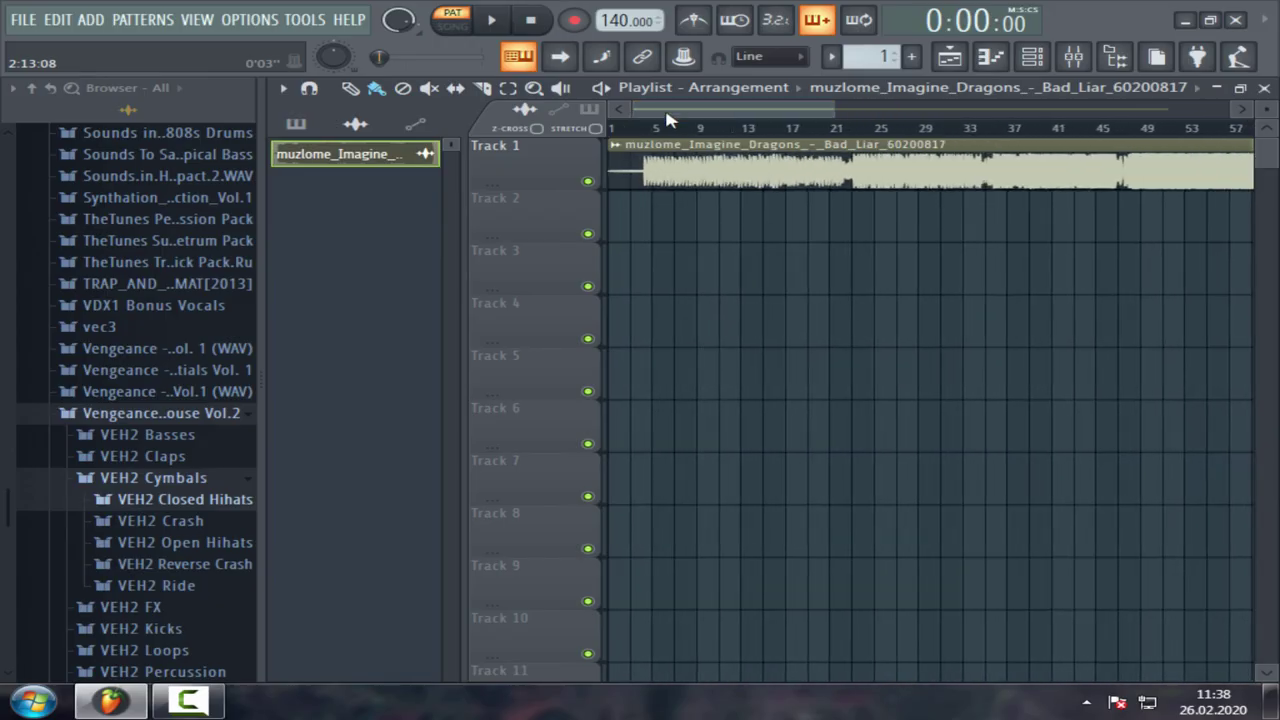
pyautogui.click(1185, 20)
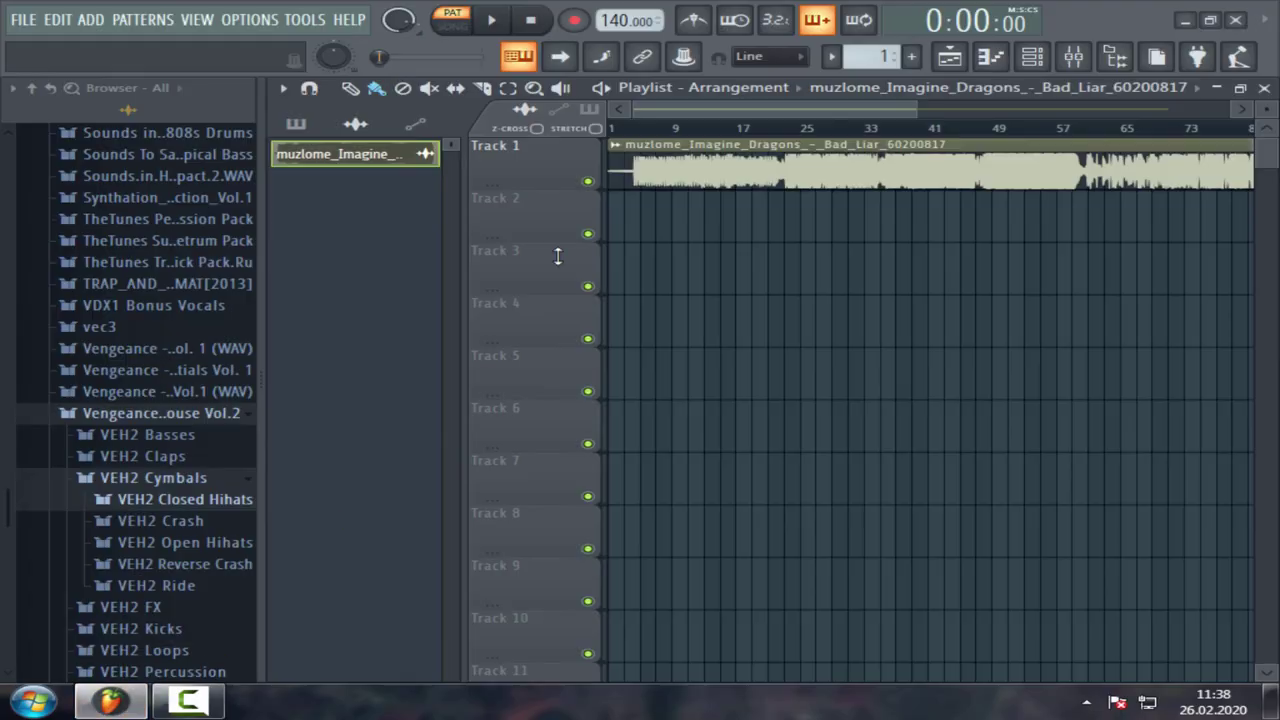
pyautogui.click(110, 700)
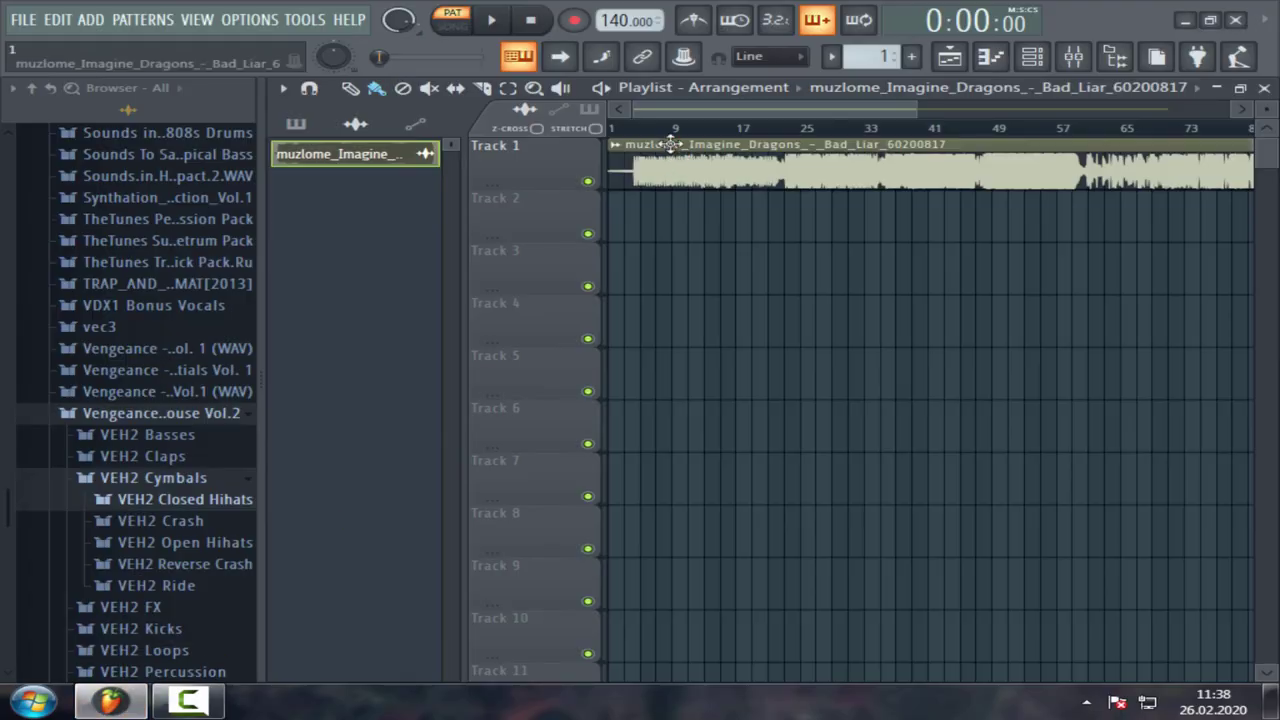
pyautogui.click(1185, 20)
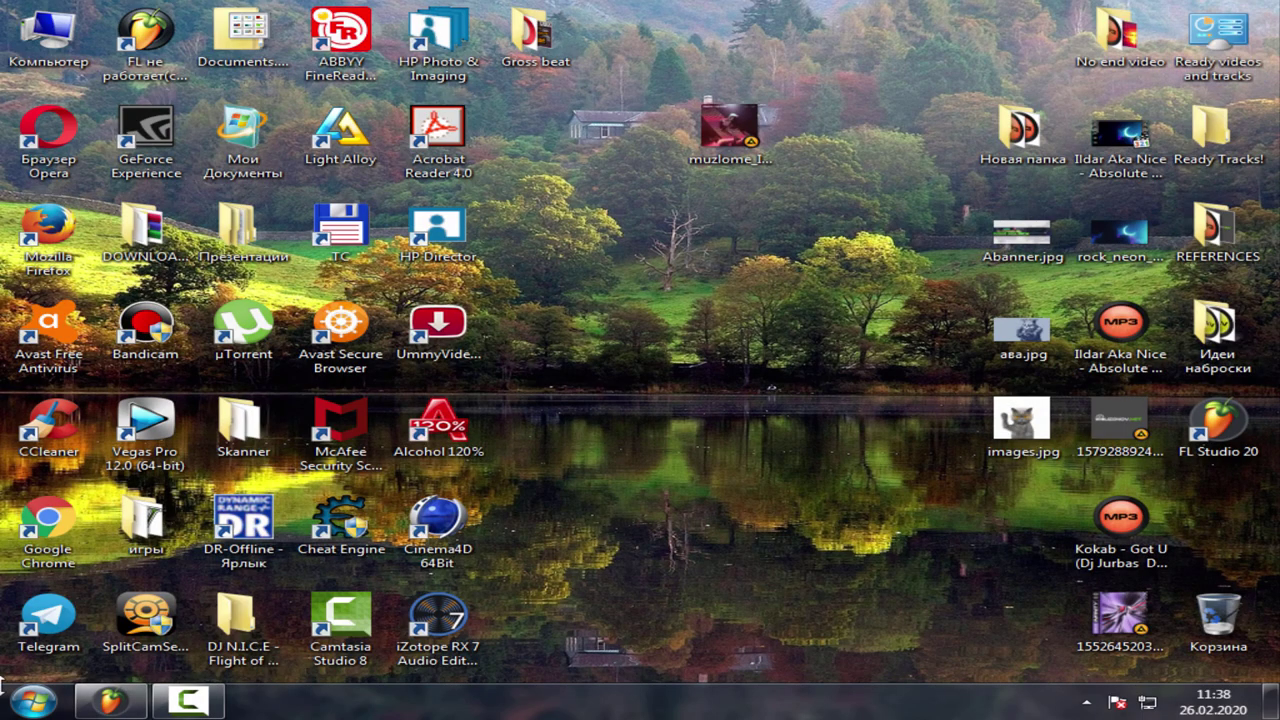
# Launch MixMeister Studio from the MixMeister Studio 7.2.2 folder of installed programs.
pyautogui.click(32, 700)
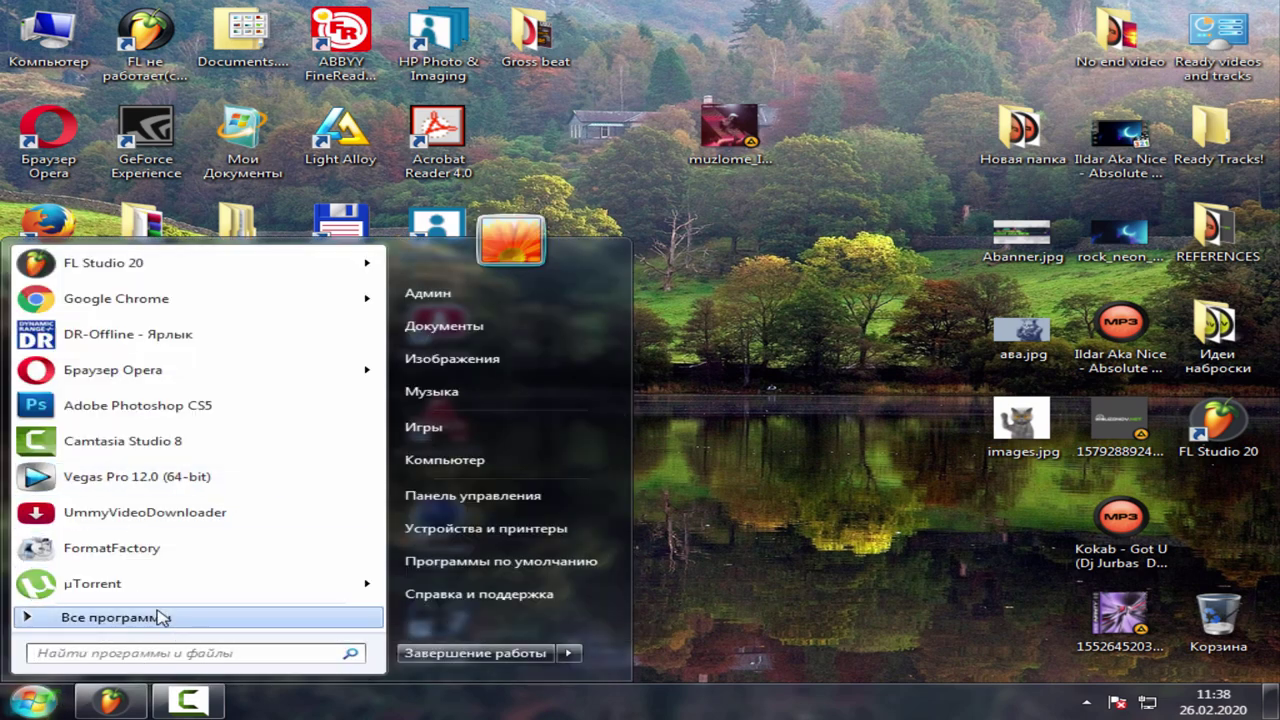
pyautogui.click(160, 617)
pyautogui.scroll(-4, 238, 480)
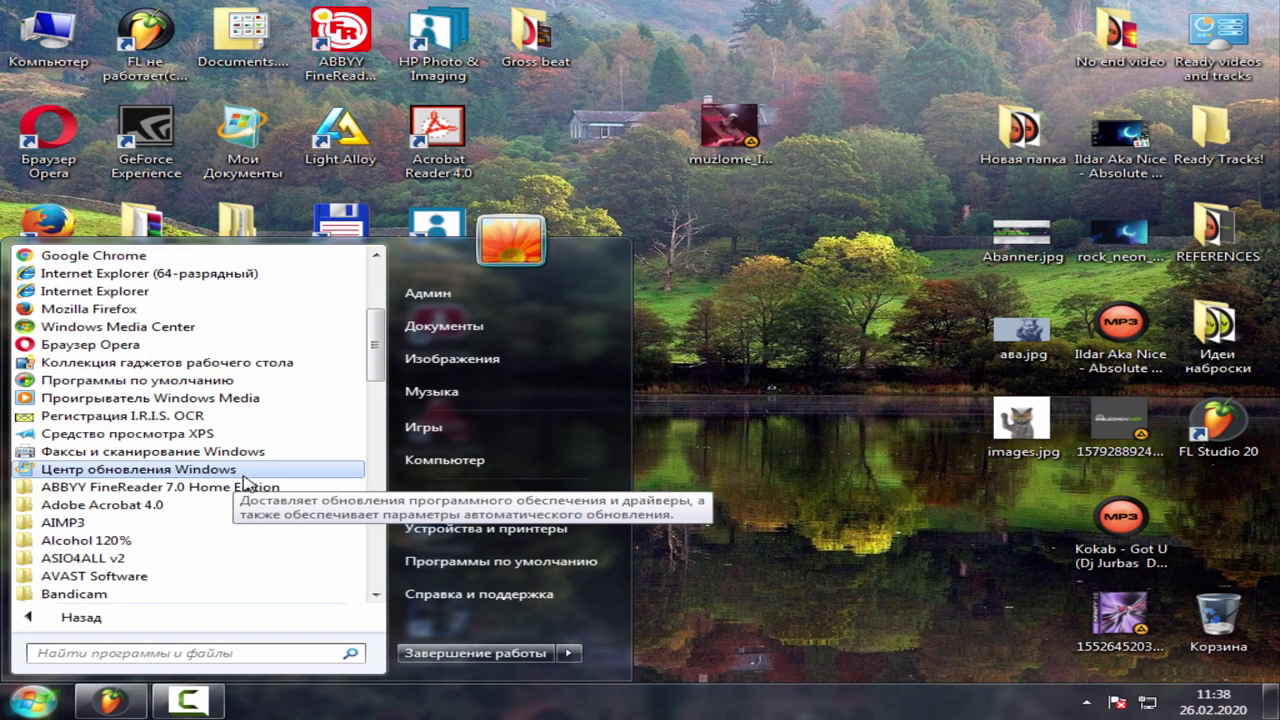
pyautogui.scroll(-8, 243, 482)
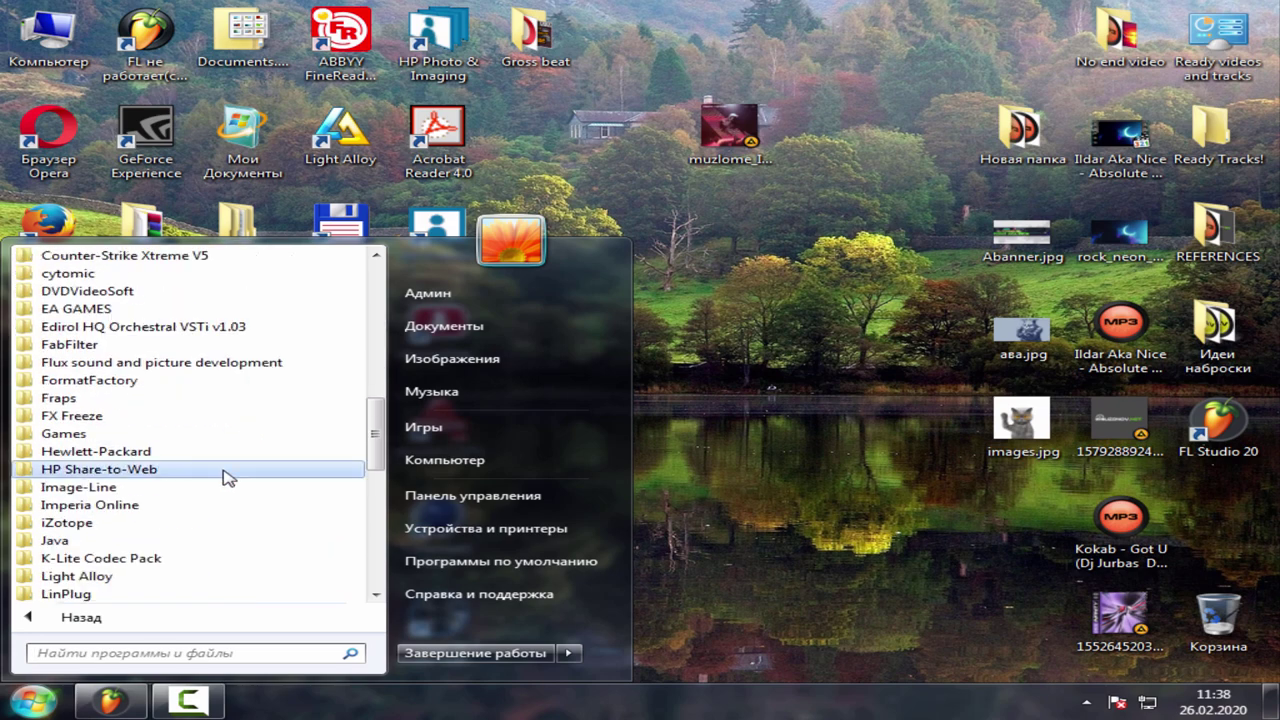
pyautogui.scroll(-4, 225, 477)
pyautogui.scroll(1, 216, 465)
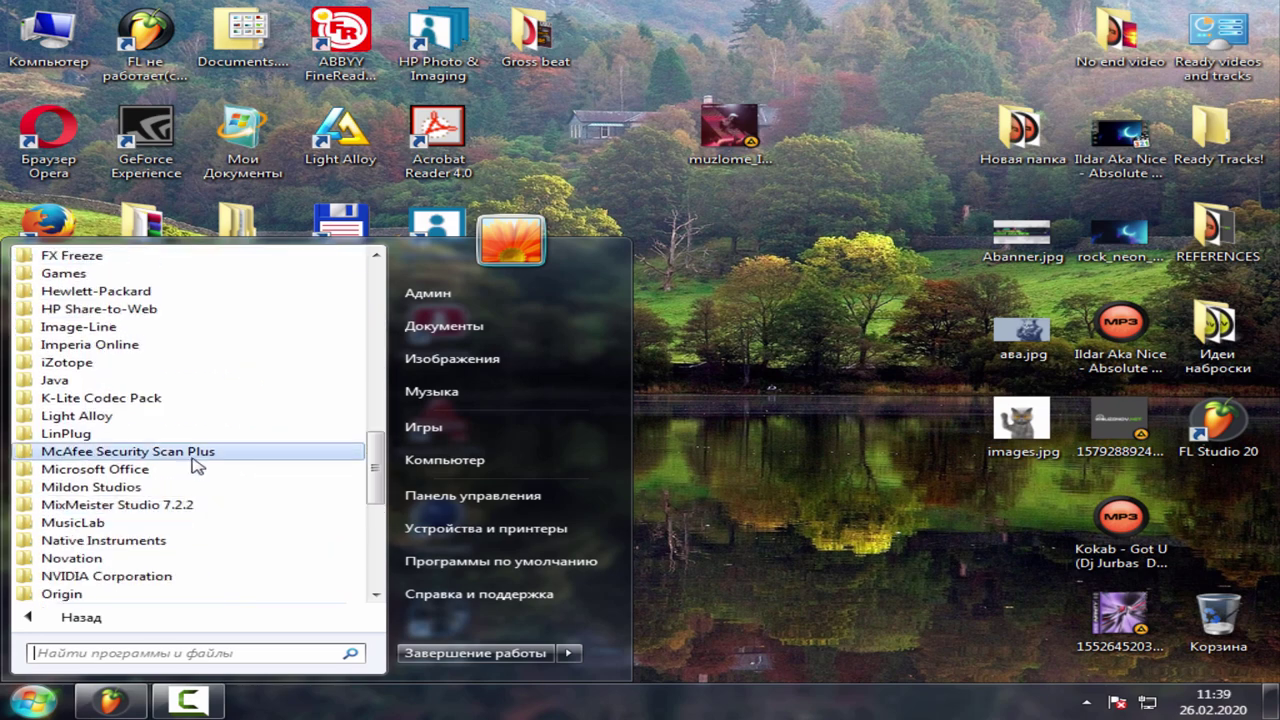
pyautogui.click(156, 510)
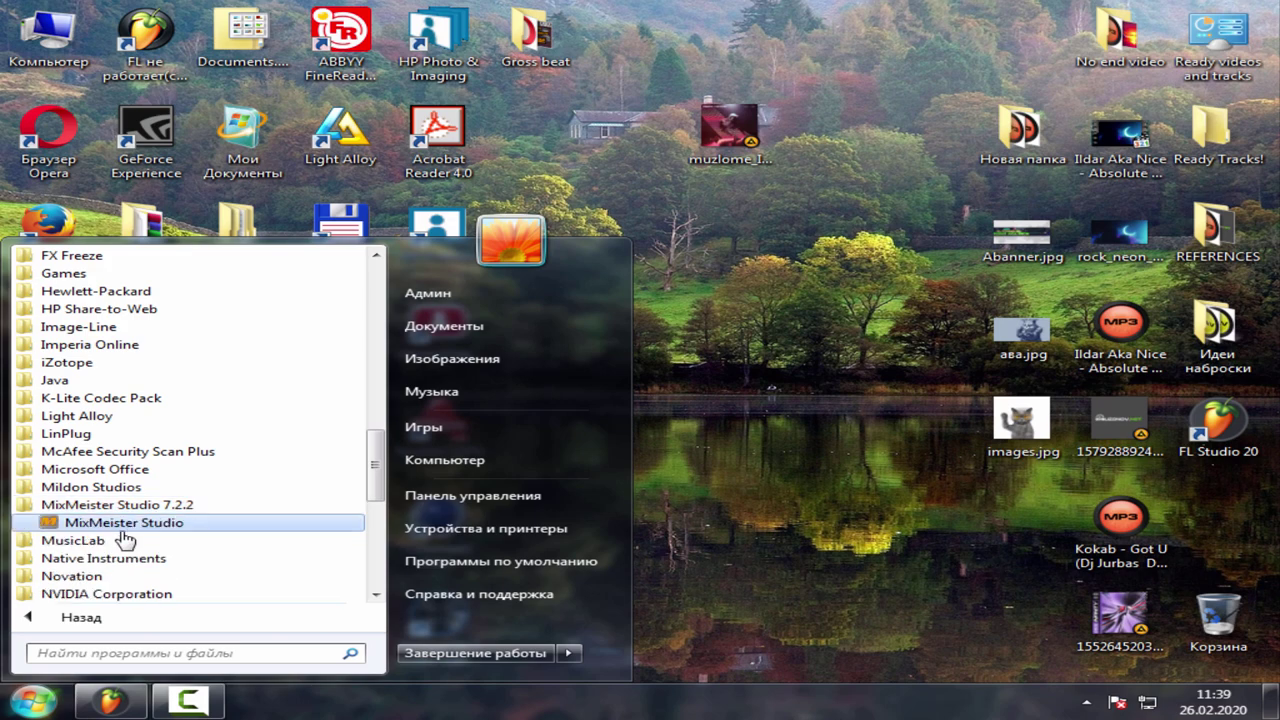
pyautogui.click(160, 535)
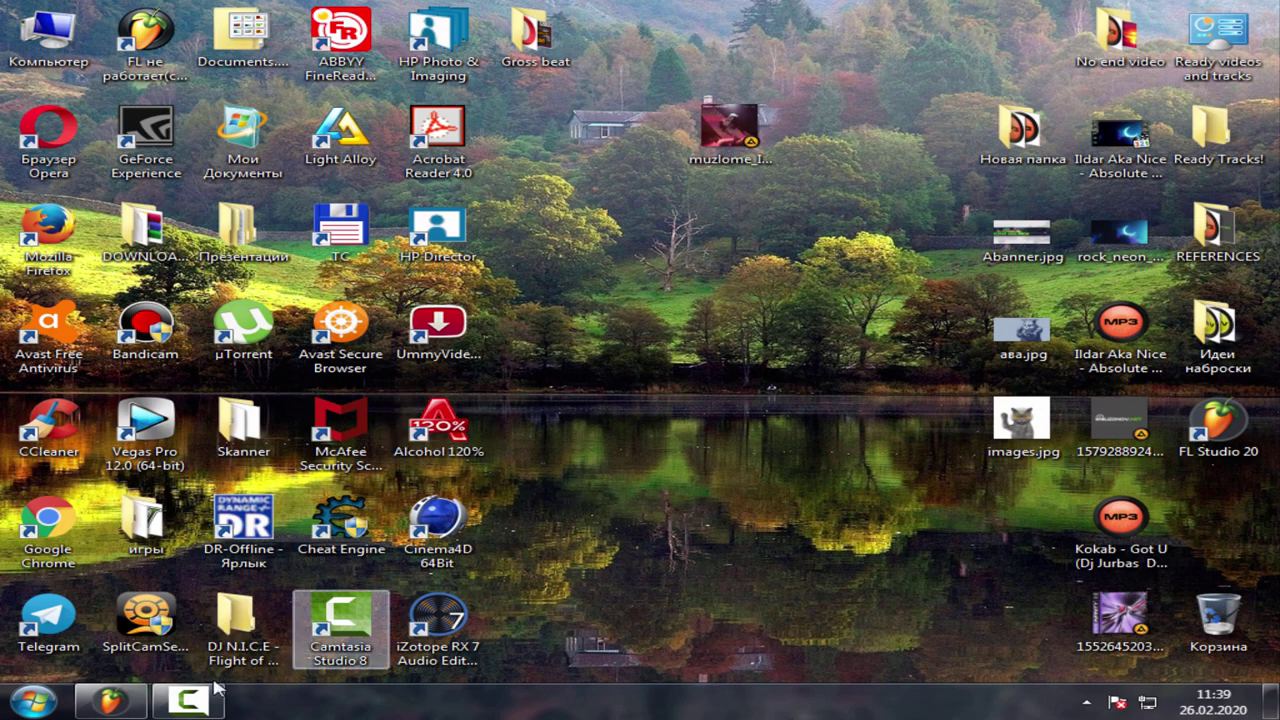
pyautogui.click(192, 708)
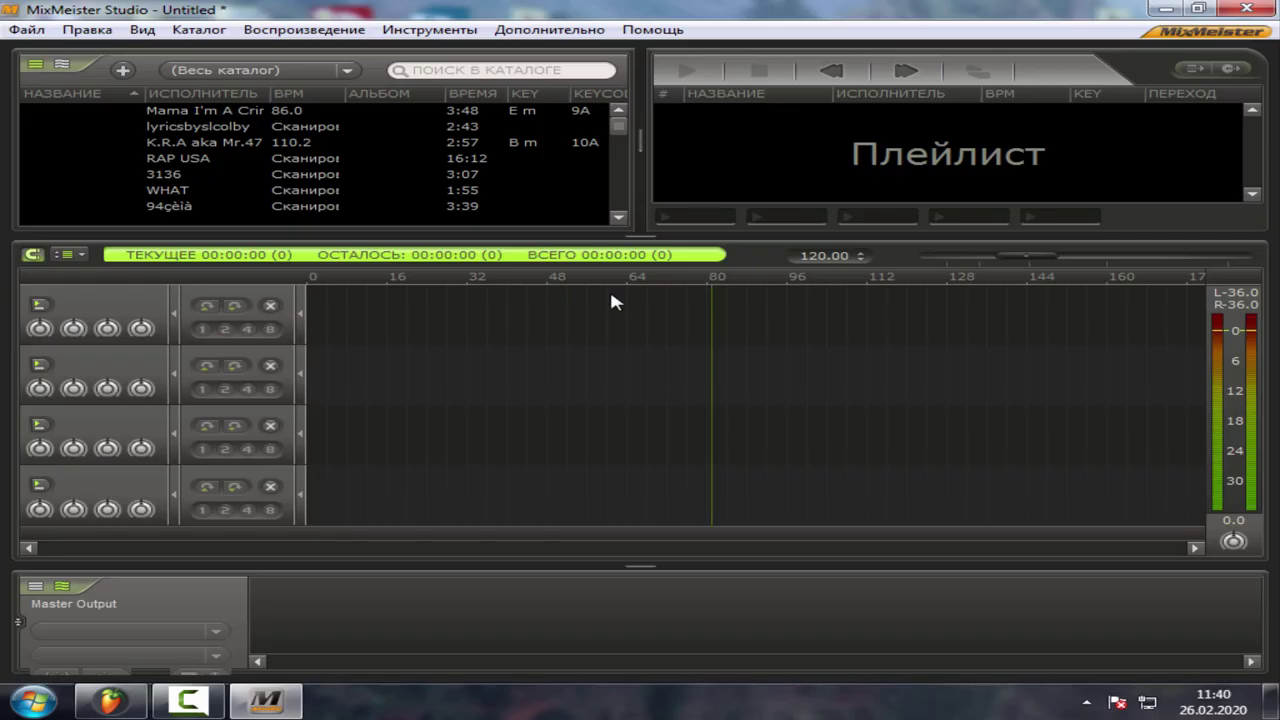
# Search the MixMeister catalog for "bad" and select Bad Liar by Imagine Dragons to check its BPM and key.
pyautogui.click(465, 72)
pyautogui.write('bad')
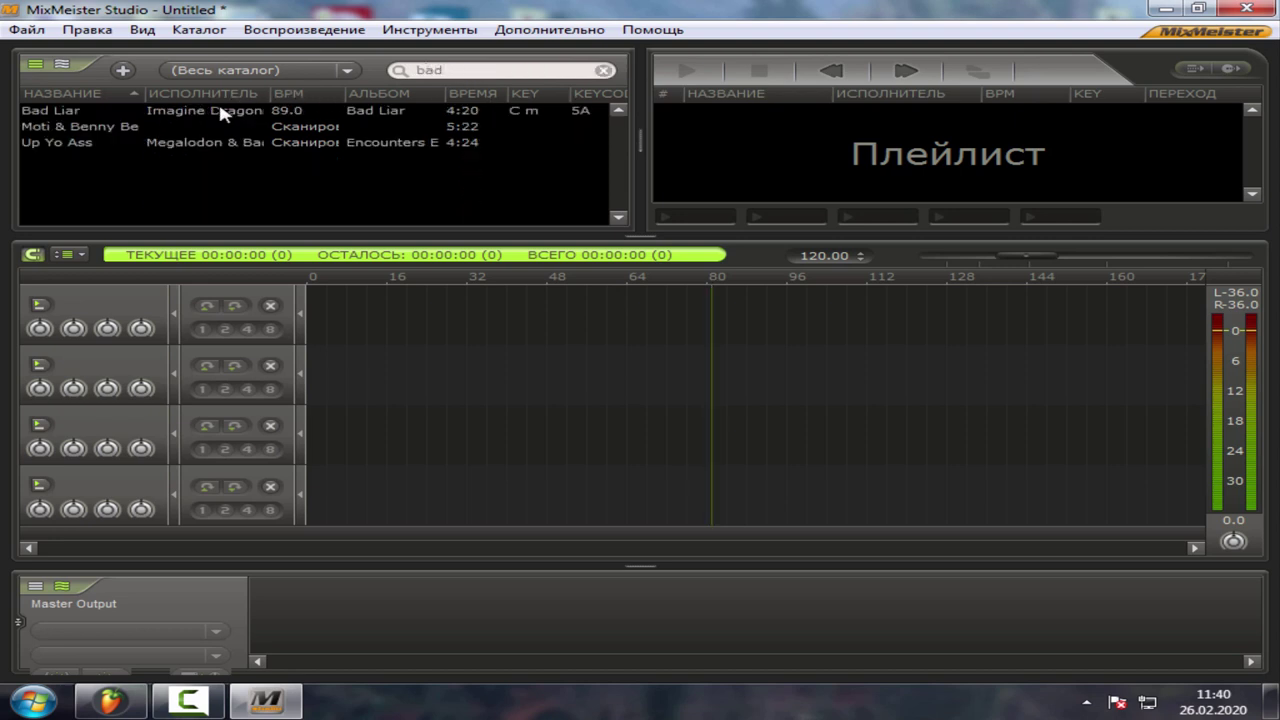
pyautogui.click(218, 108)
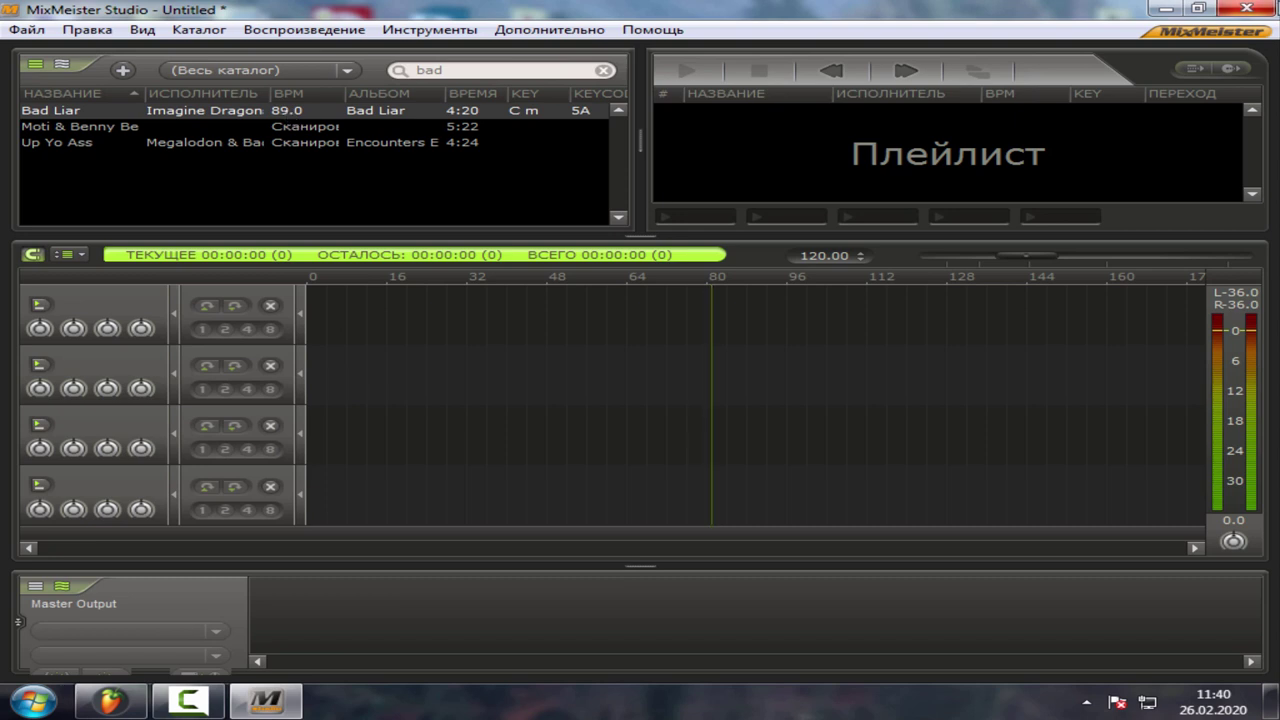
# Close MixMeister Studio, dismissing its notice about unmodified files, and switch to FL Studio.
pyautogui.click(1252, 10)
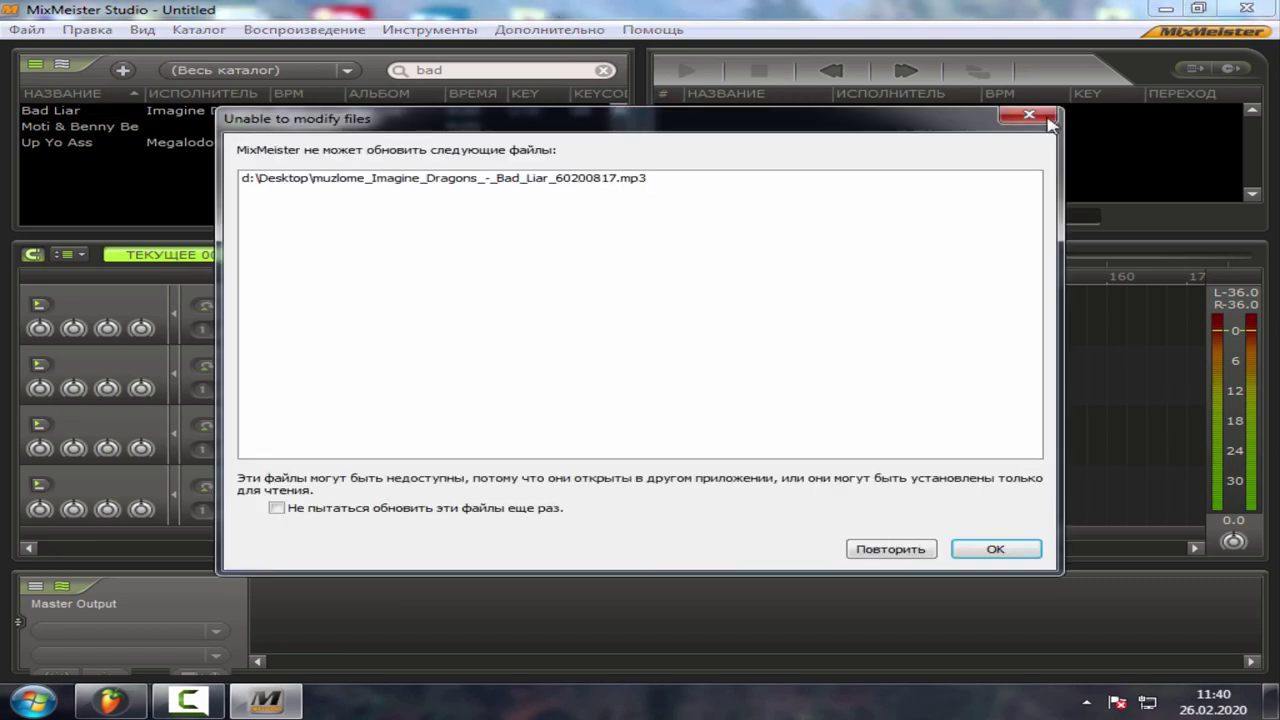
pyautogui.click(995, 552)
pyautogui.click(110, 700)
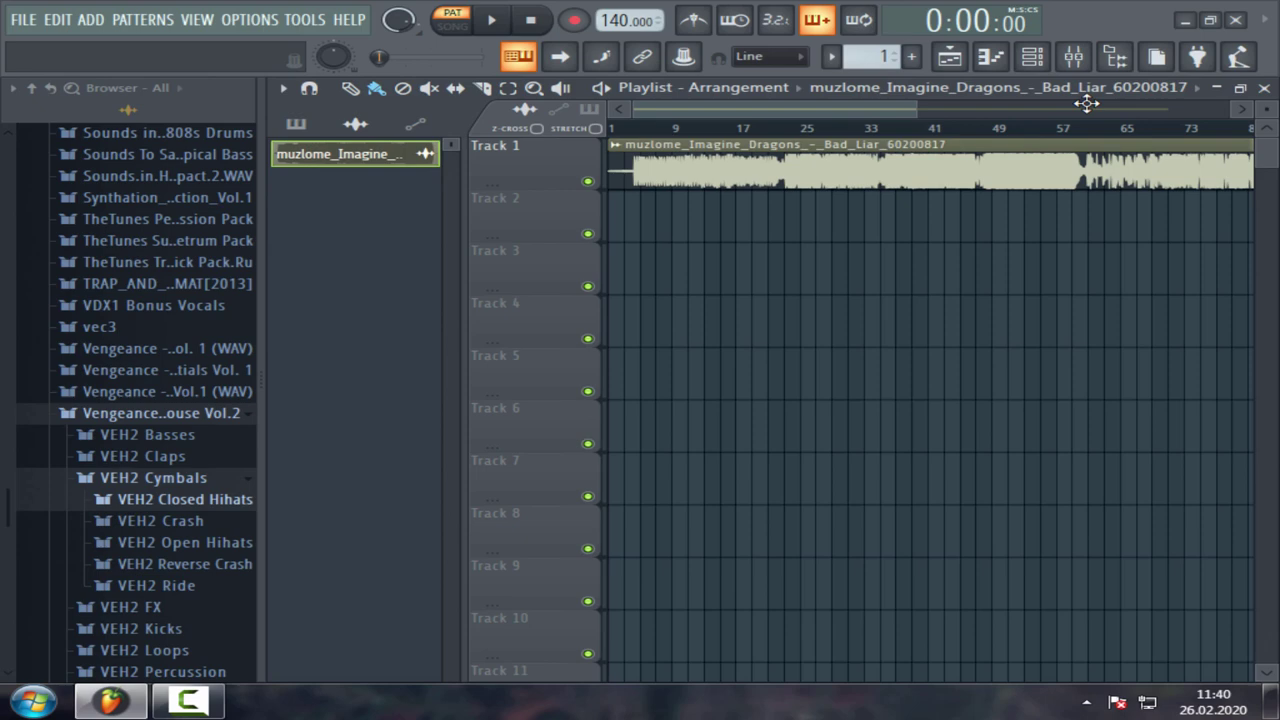
# Open the Bad Liar audio clip's channel settings from the channel rack and move the settings window clear for editing.
pyautogui.click(1010, 58)
pyautogui.rightClick(580, 242)
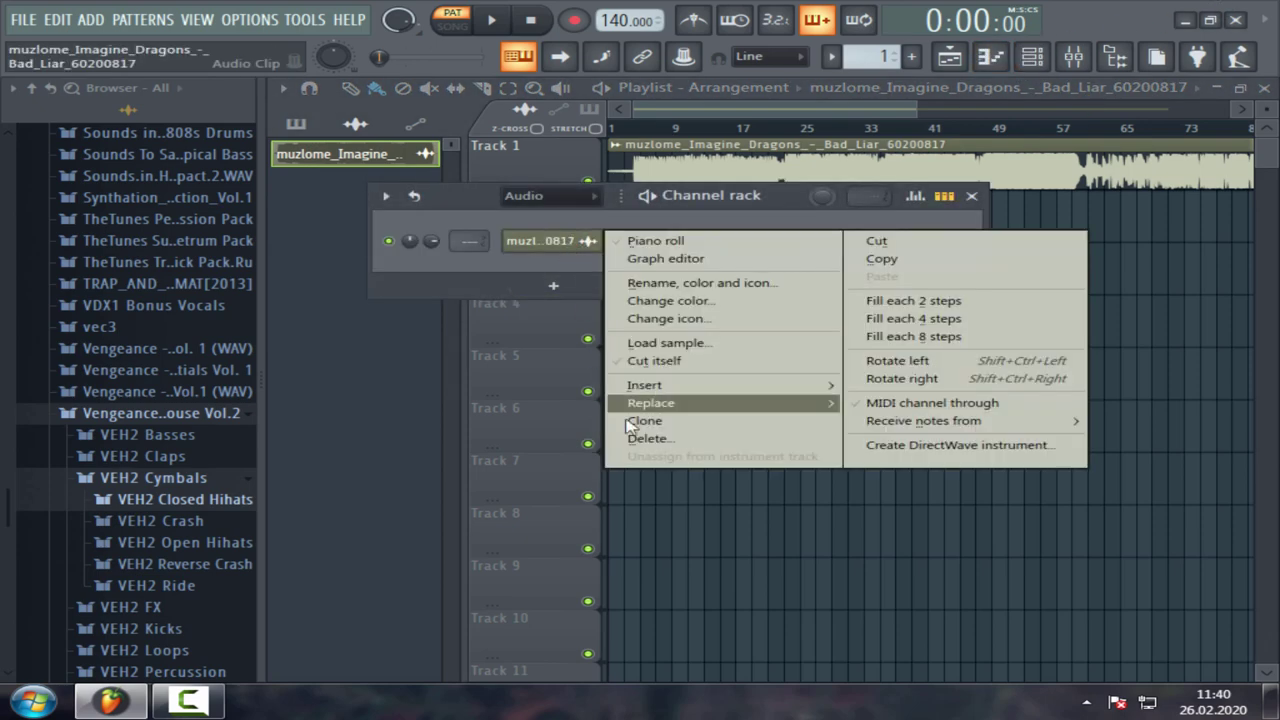
pyautogui.click(545, 250)
pyautogui.rightClick(537, 249)
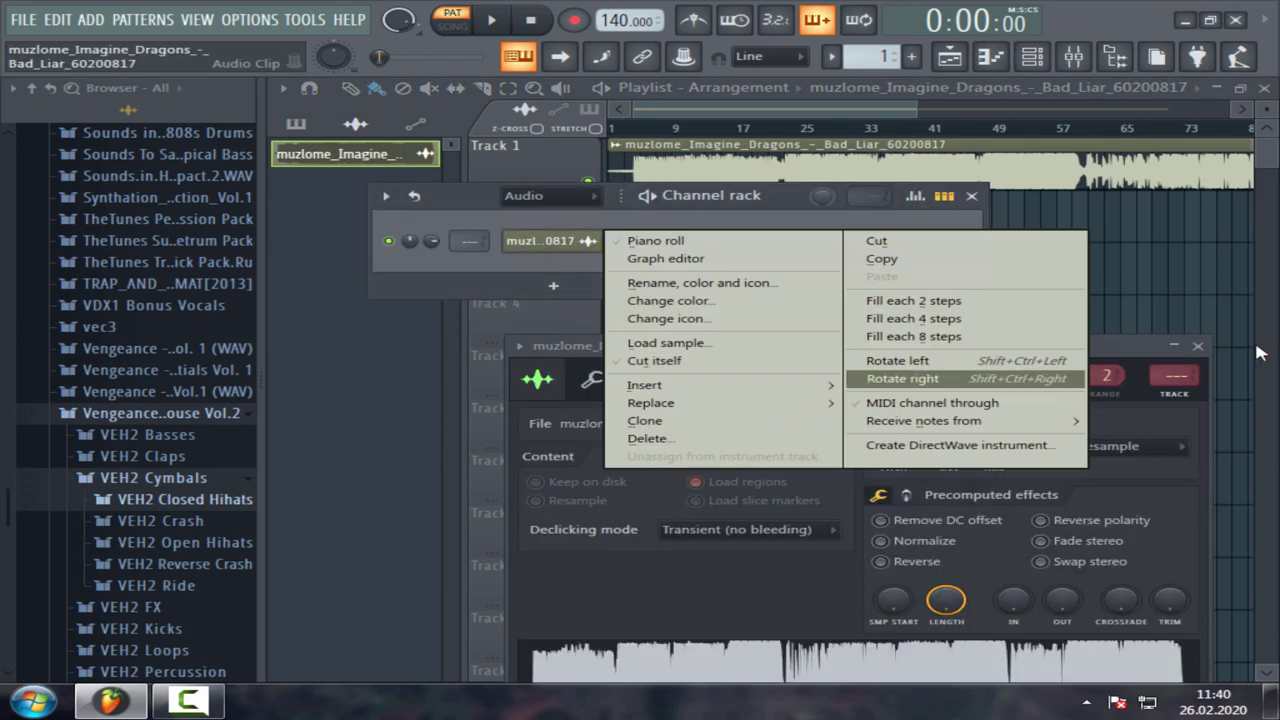
pyautogui.click(1257, 346)
pyautogui.click(548, 246)
pyautogui.click(585, 250)
pyautogui.moveTo(937, 352); pyautogui.dragTo(876, 133)
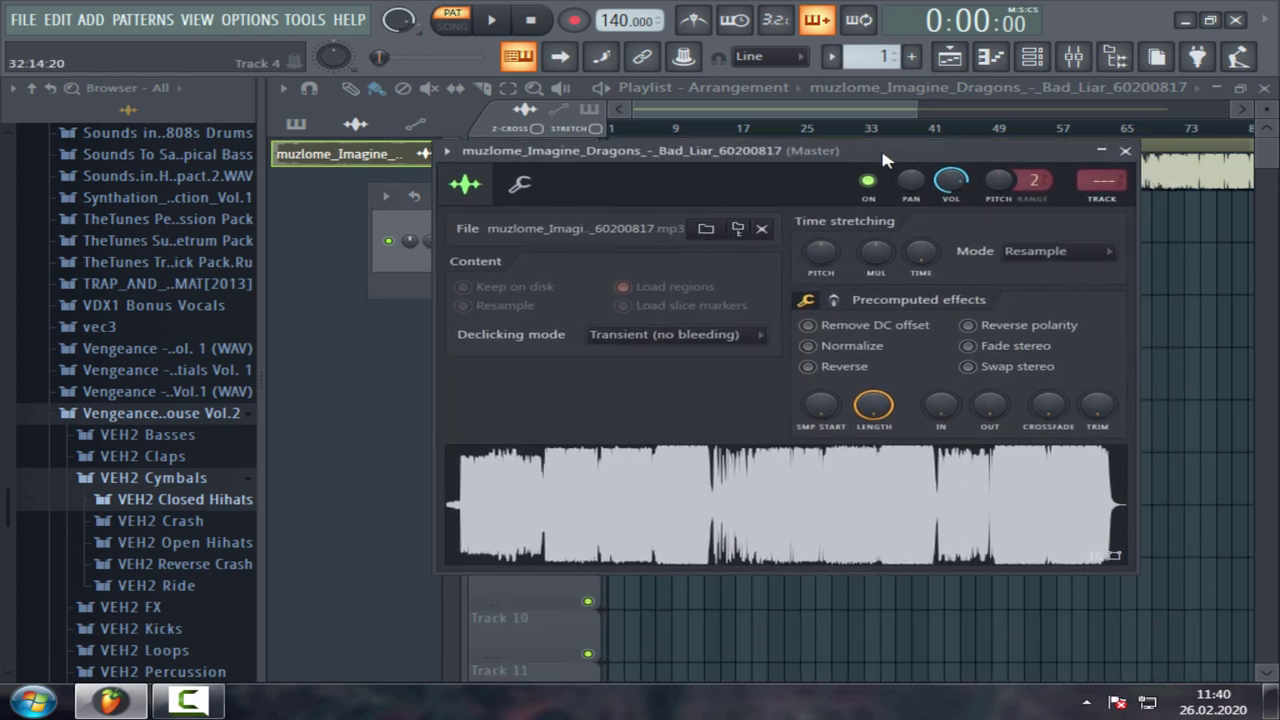
# Autodetect the tempo for the Bad Liar sample's time stretching, enter 89 BPM as its tempo value, and close the channel settings.
pyautogui.rightClick(921, 256)
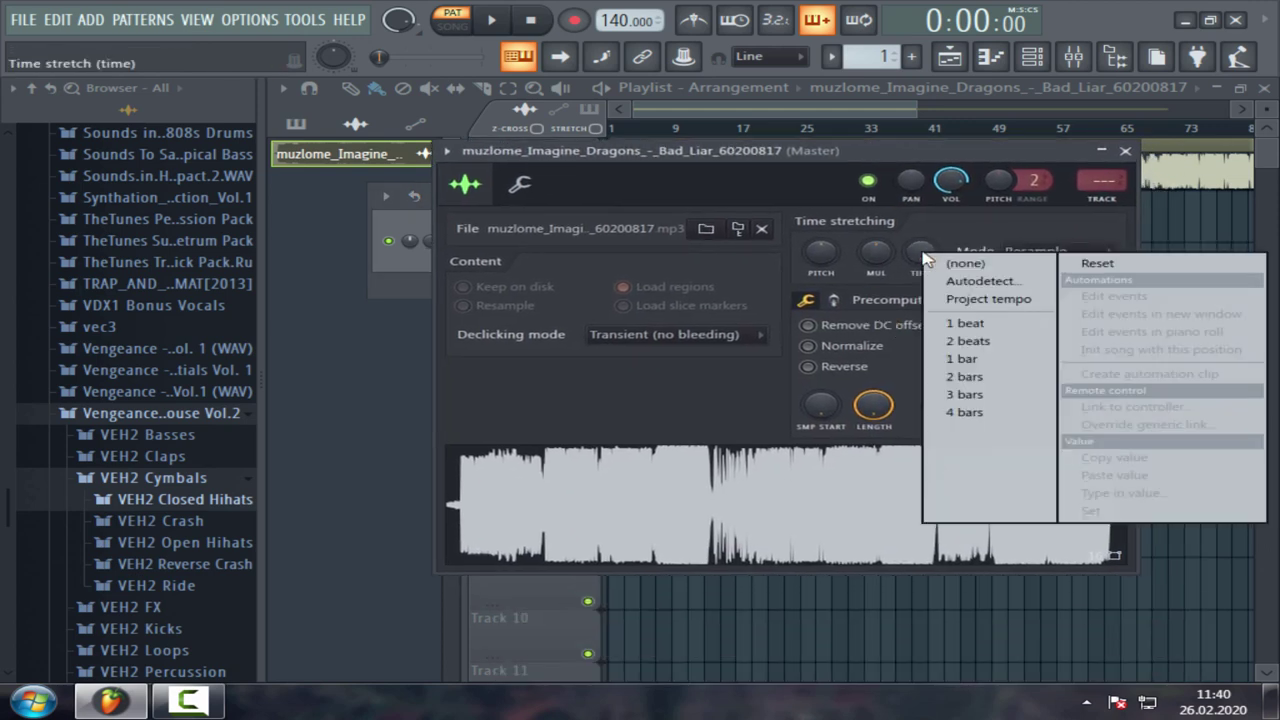
pyautogui.click(966, 284)
pyautogui.moveTo(698, 29); pyautogui.dragTo(750, 5)
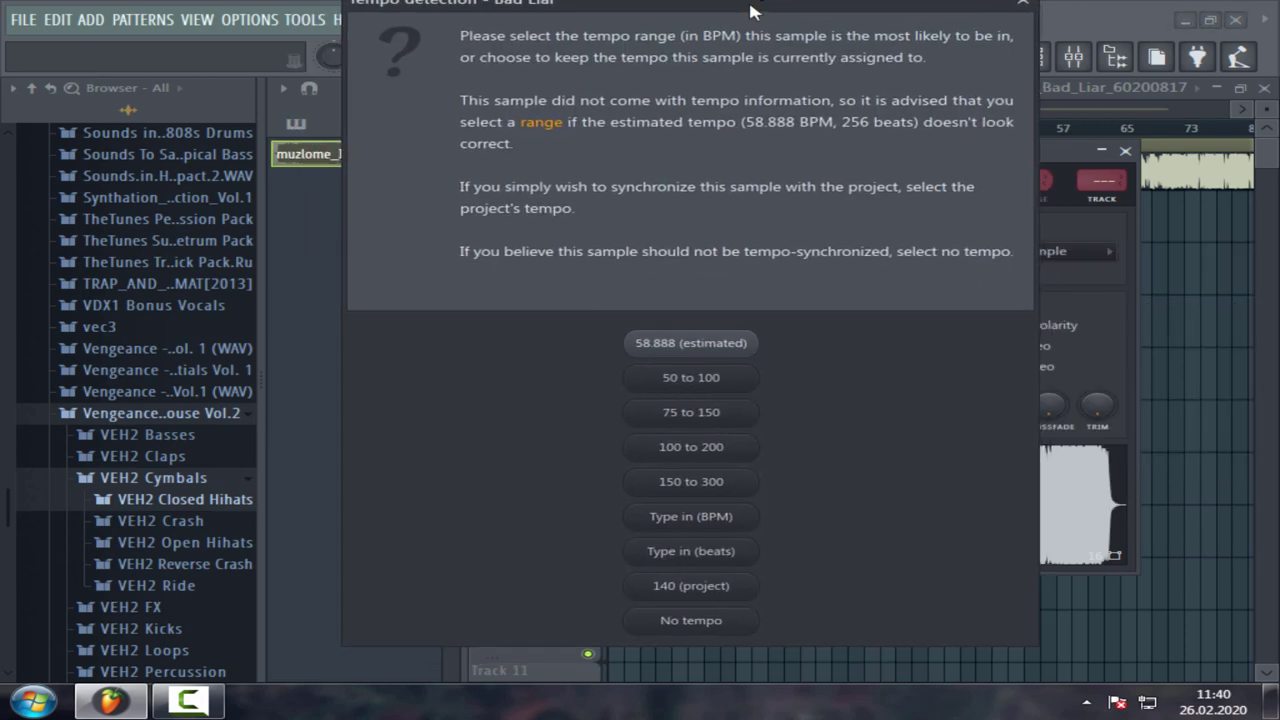
pyautogui.click(725, 520)
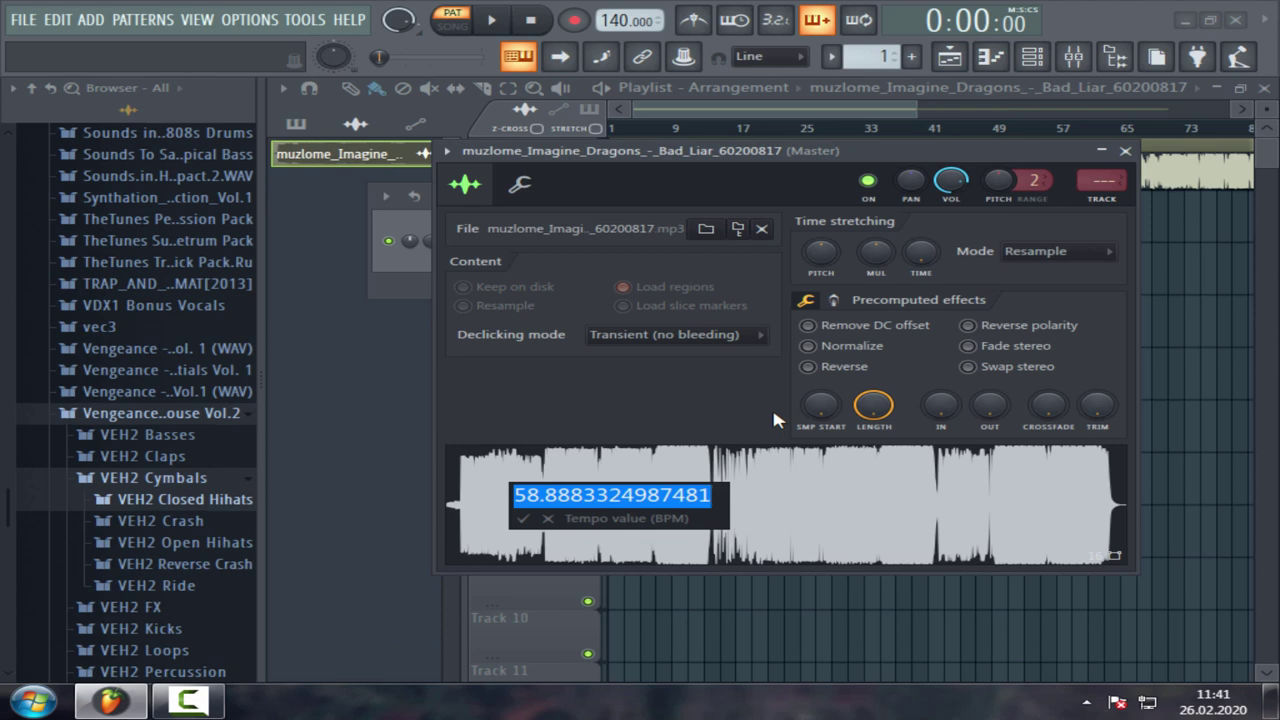
pyautogui.write('89')
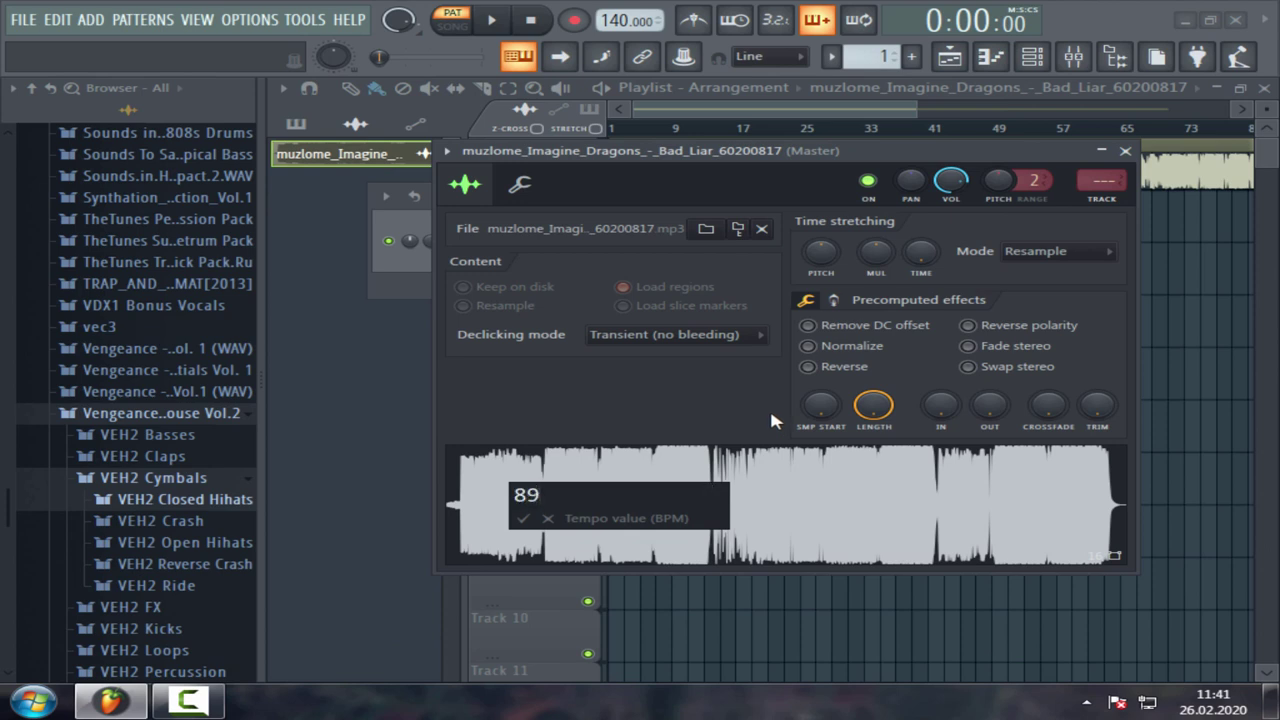
pyautogui.press('Return')
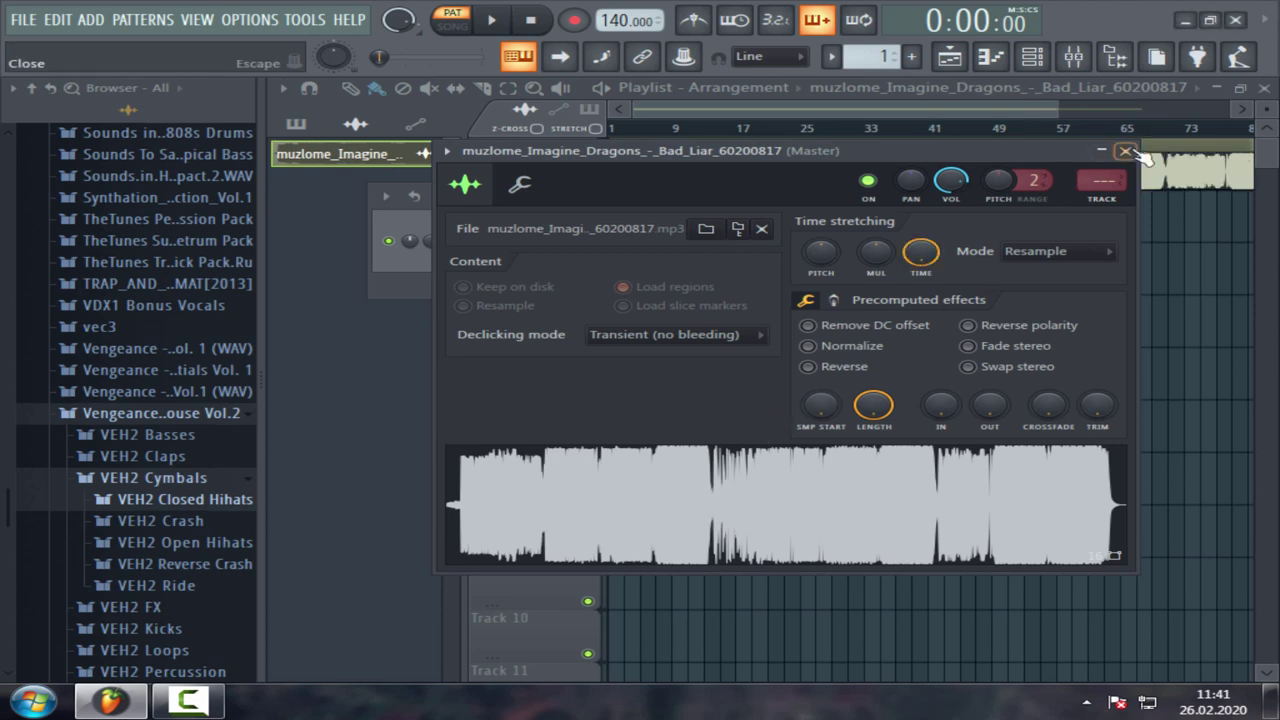
pyautogui.click(1128, 151)
# Zoom in on the playlist, show the channel rack, and expand the VEH2 70s and 80s Kicks folder in the sample browser.
pyautogui.moveTo(1057, 109); pyautogui.dragTo(782, 109)
pyautogui.click(1036, 57)
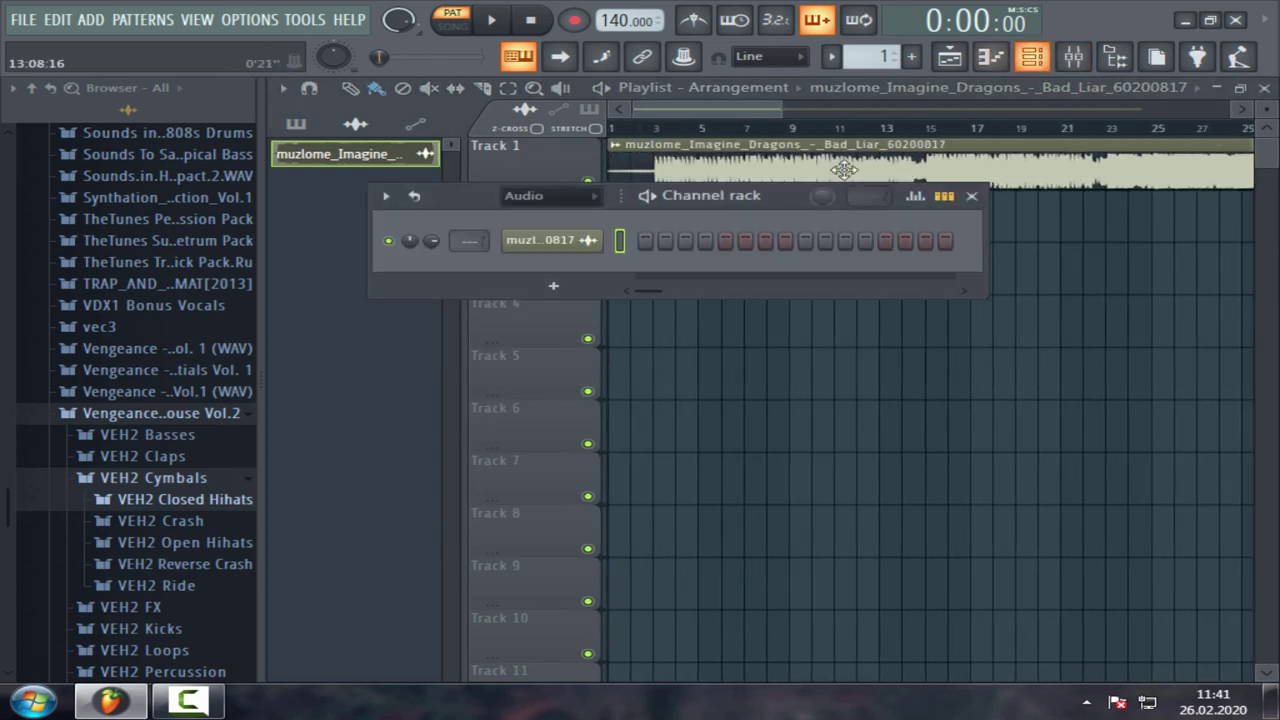
pyautogui.scroll(1, 859, 60)
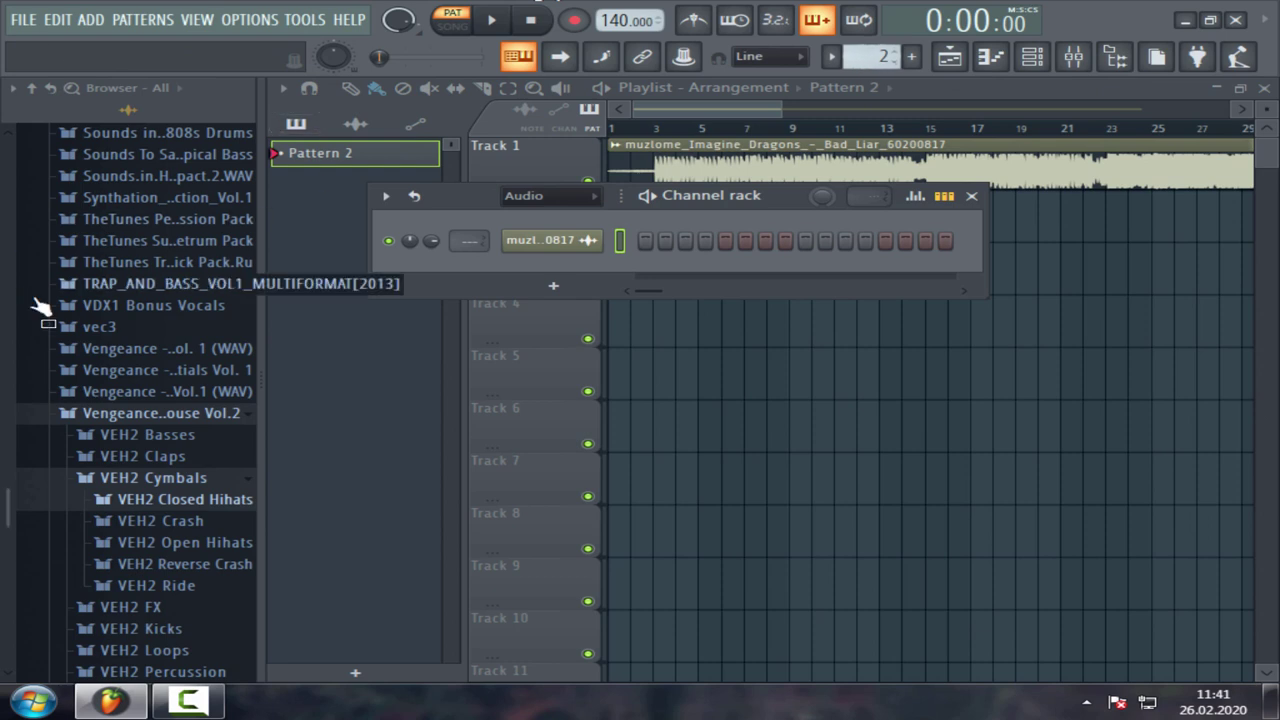
pyautogui.click(134, 413)
pyautogui.click(134, 413)
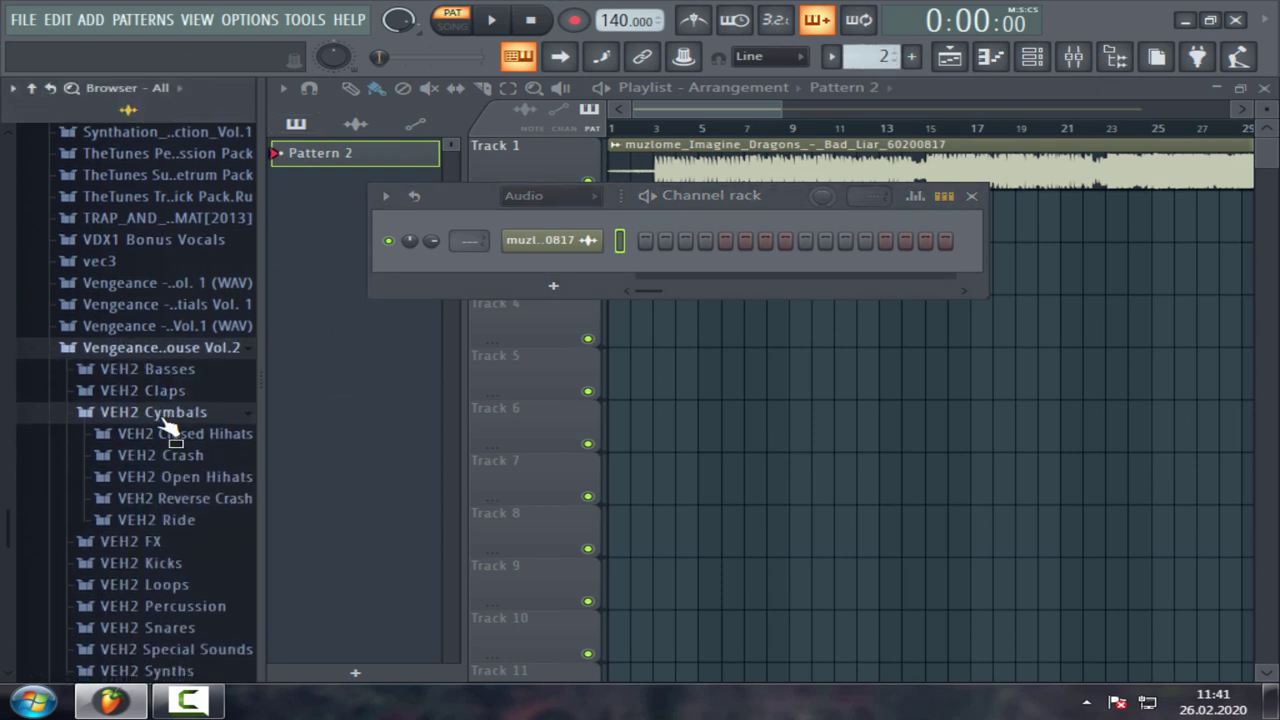
pyautogui.click(163, 414)
pyautogui.click(160, 455)
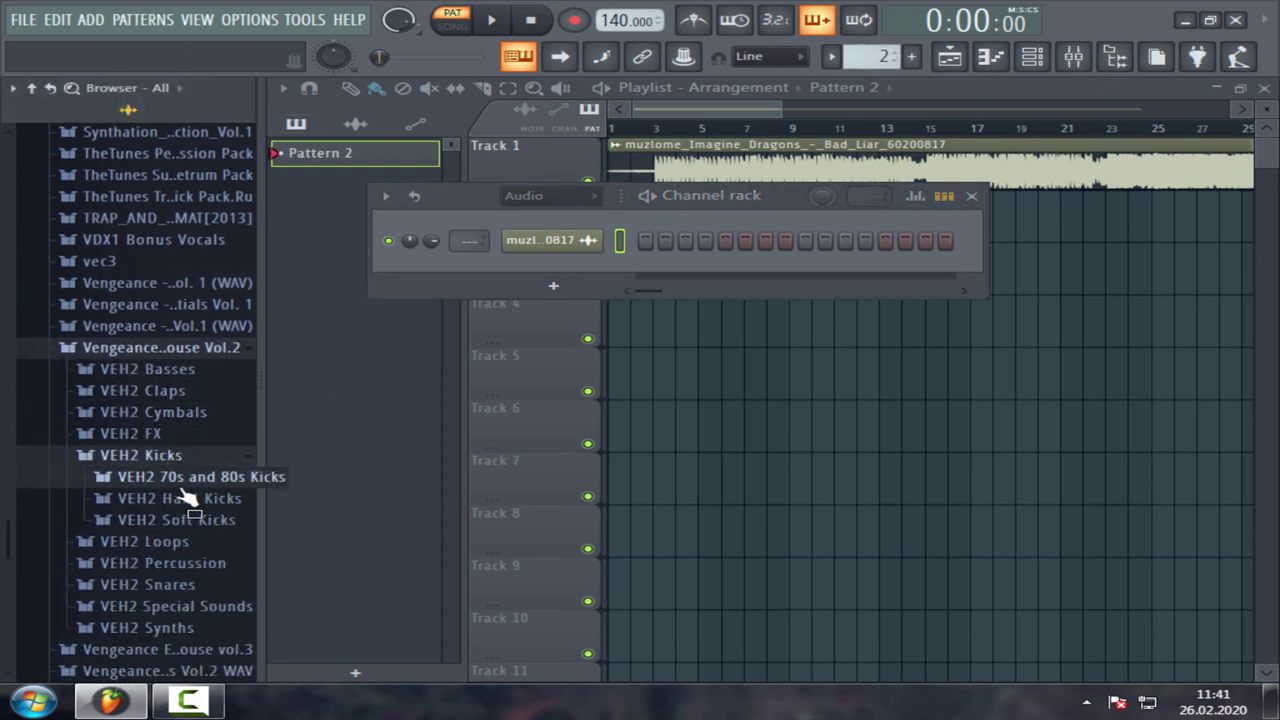
pyautogui.click(185, 478)
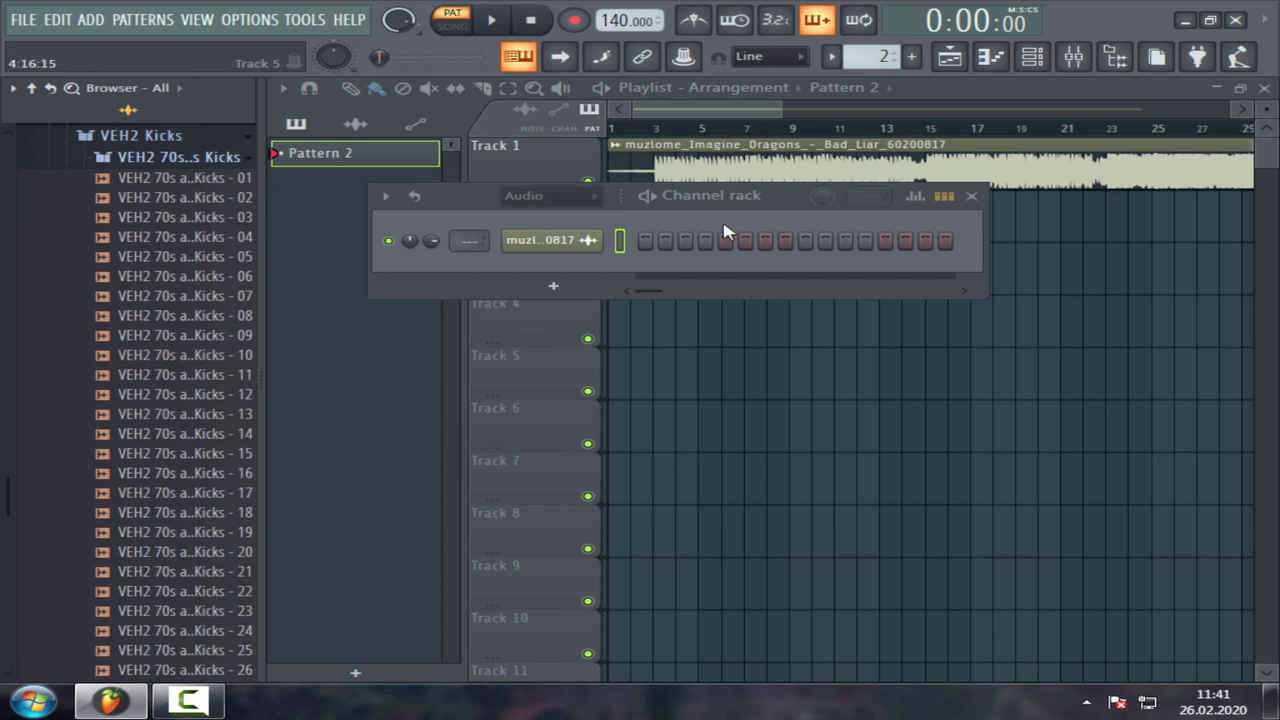
# Raise the Bad Liar channel's time-stretching pitch with the mode on Auto, and close its settings and the channel rack.
pyautogui.click(548, 242)
pyautogui.moveTo(845, 152); pyautogui.dragTo(760, 209)
pyautogui.moveTo(736, 309)
pyautogui.mouseDown()
pyautogui.moveTo(736, 280)
pyautogui.moveTo(745, 327)
pyautogui.mouseUp()
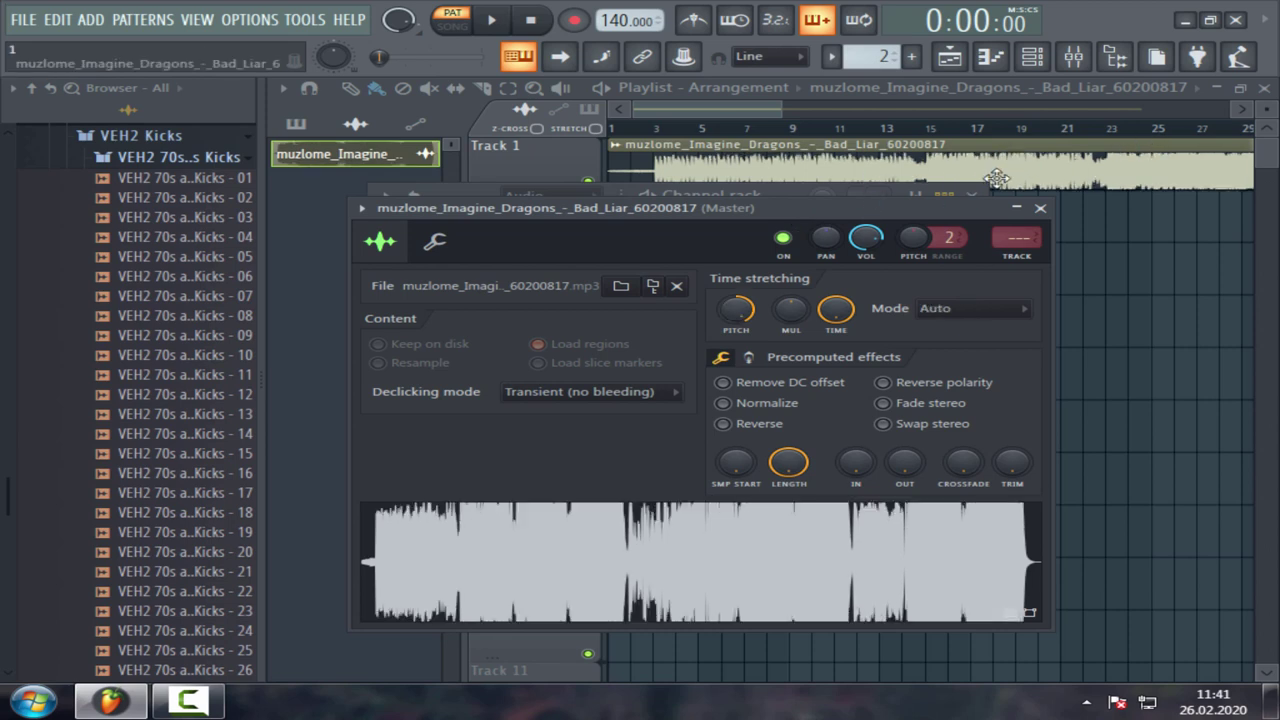
pyautogui.click(1041, 209)
pyautogui.click(706, 191)
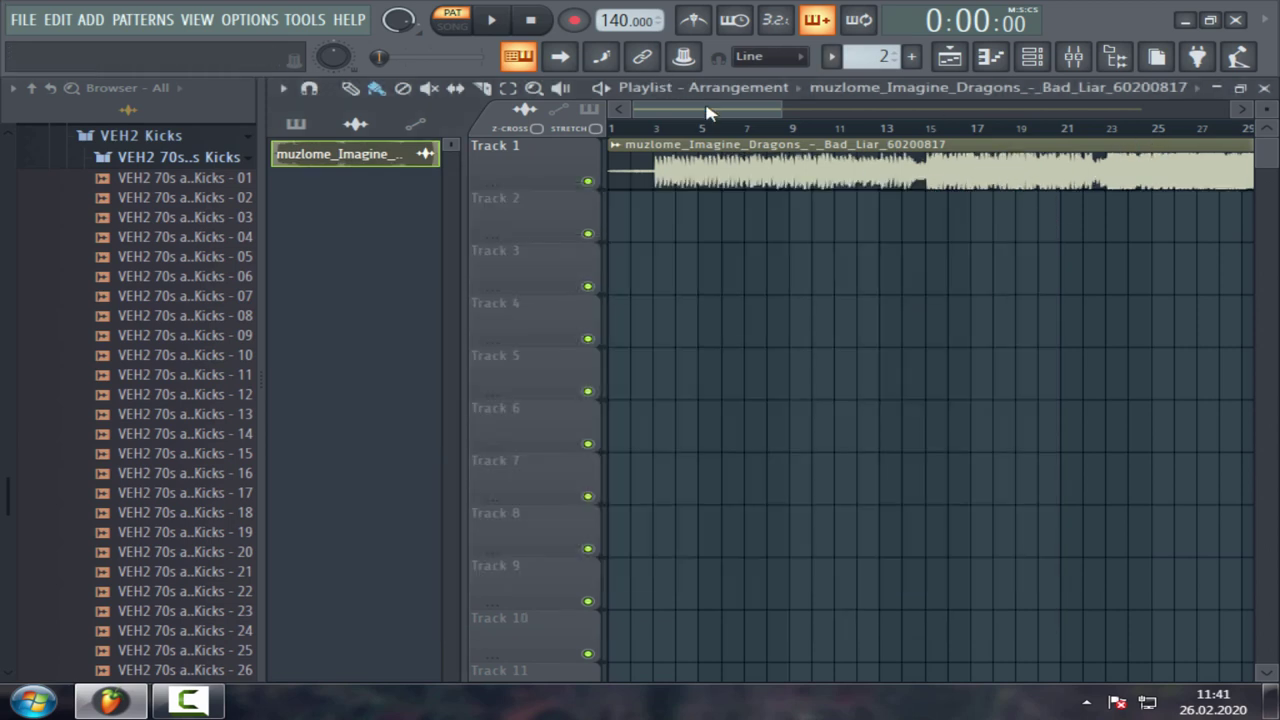
# Route the Bad Liar channel to mixer track 1 and load FabFilter Pro-Q into the first effect slot of Insert 1.
pyautogui.click(1034, 56)
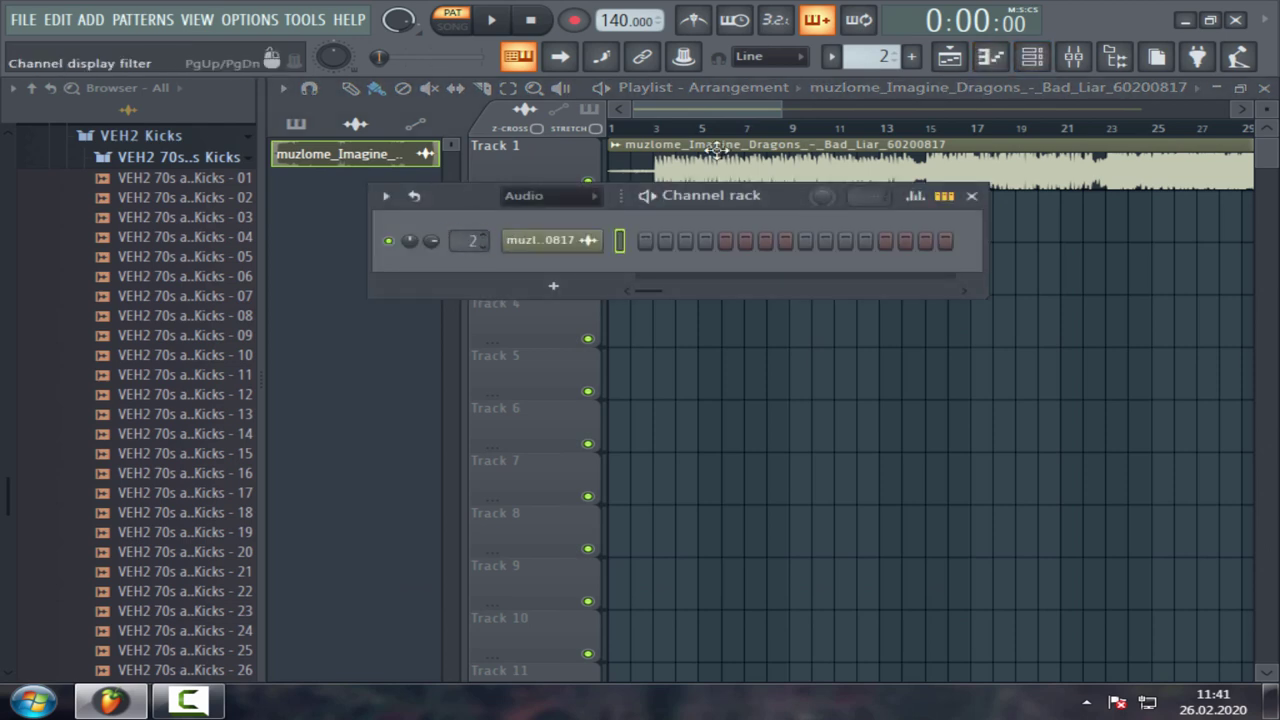
pyautogui.moveTo(479, 238); pyautogui.dragTo(479, 226)
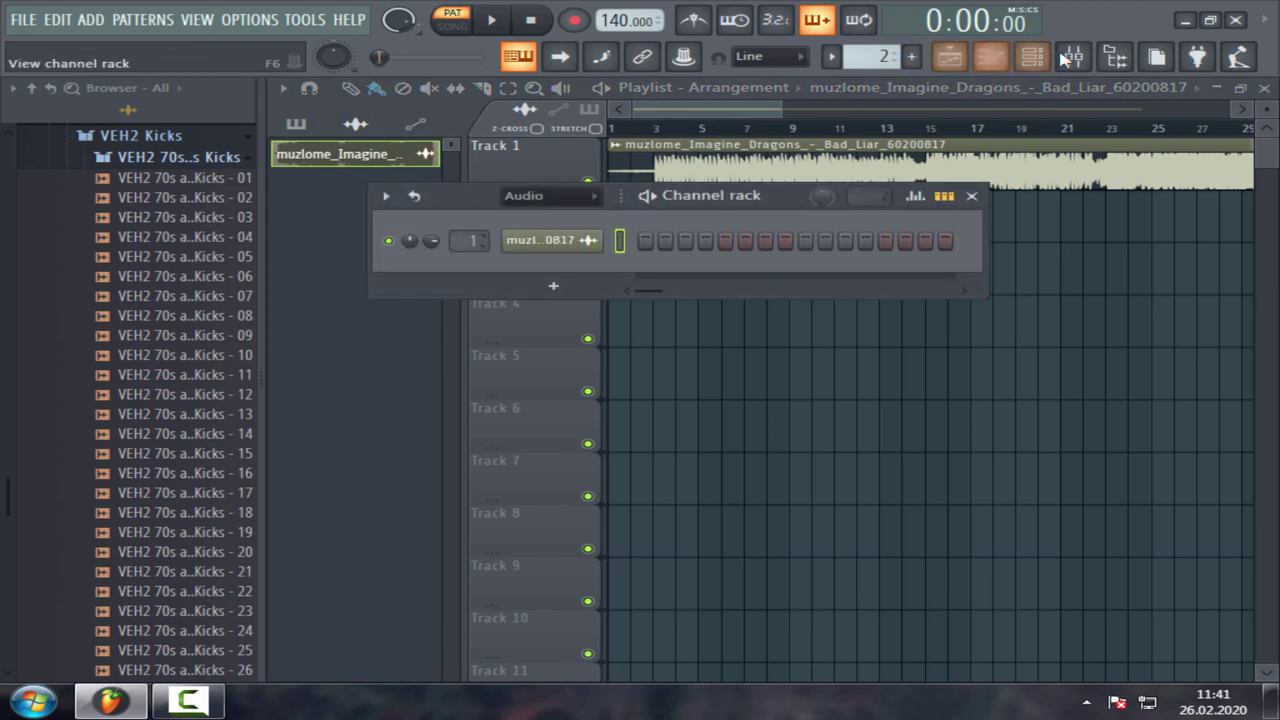
pyautogui.click(1074, 56)
pyautogui.click(350, 240)
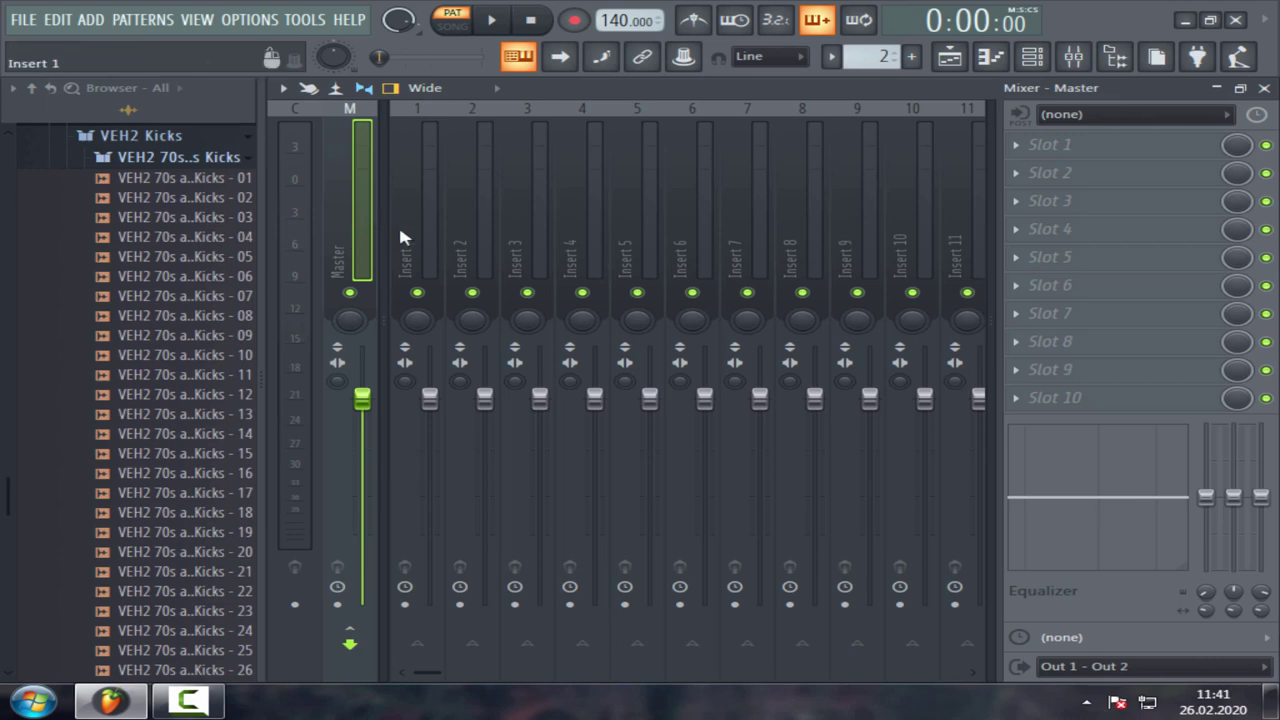
pyautogui.click(400, 240)
pyautogui.click(1025, 148)
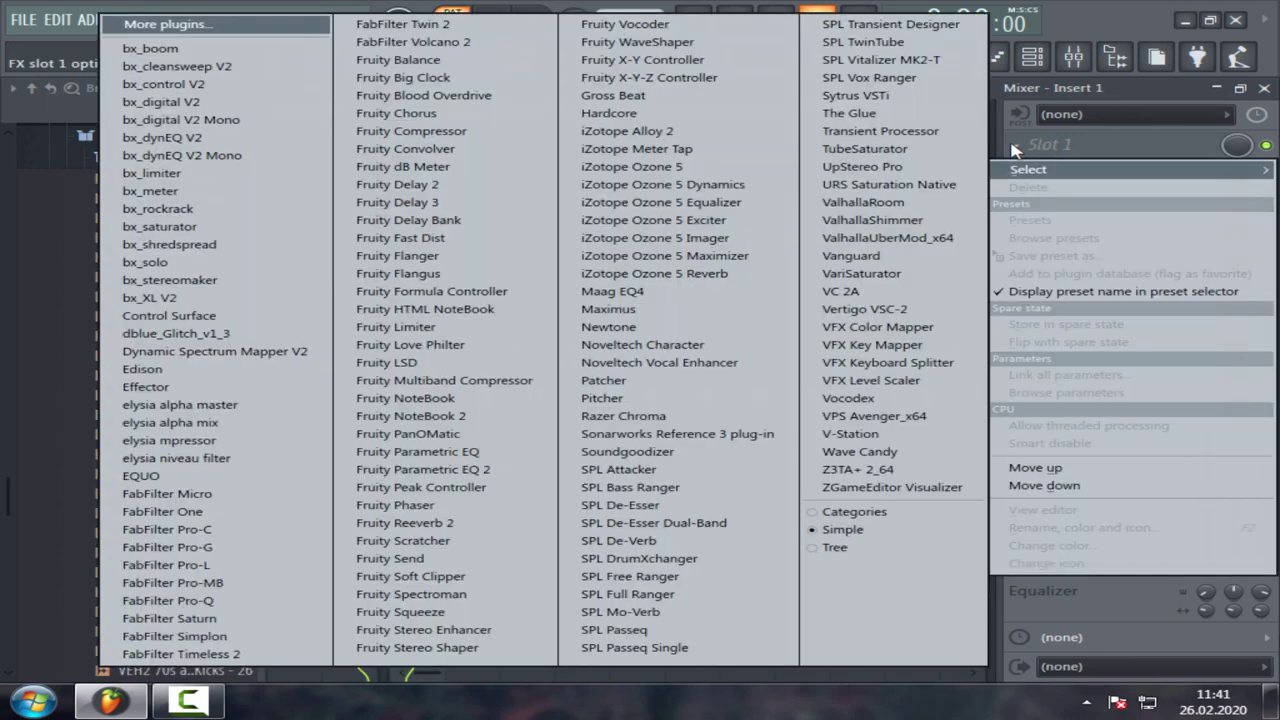
pyautogui.click(257, 602)
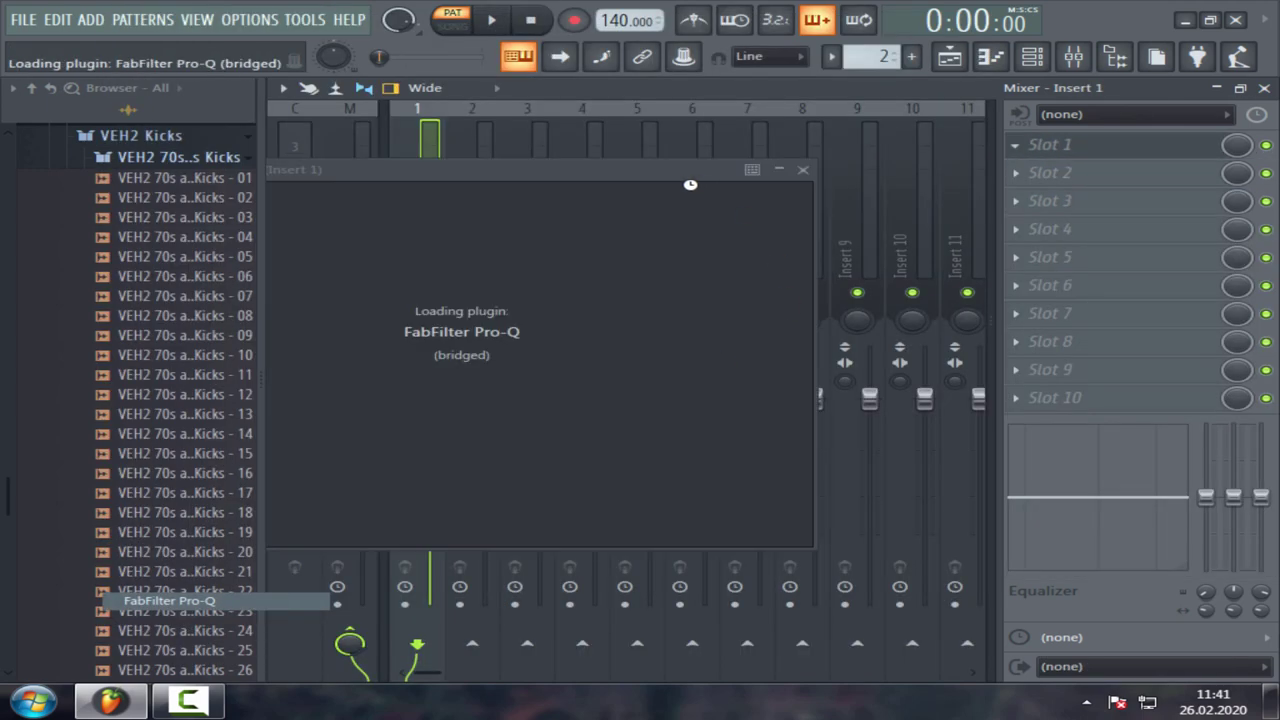
# Add a Low Cut band in Pro-Q at about 202 Hz with a Q of about 0.98.
pyautogui.doubleClick(467, 359)
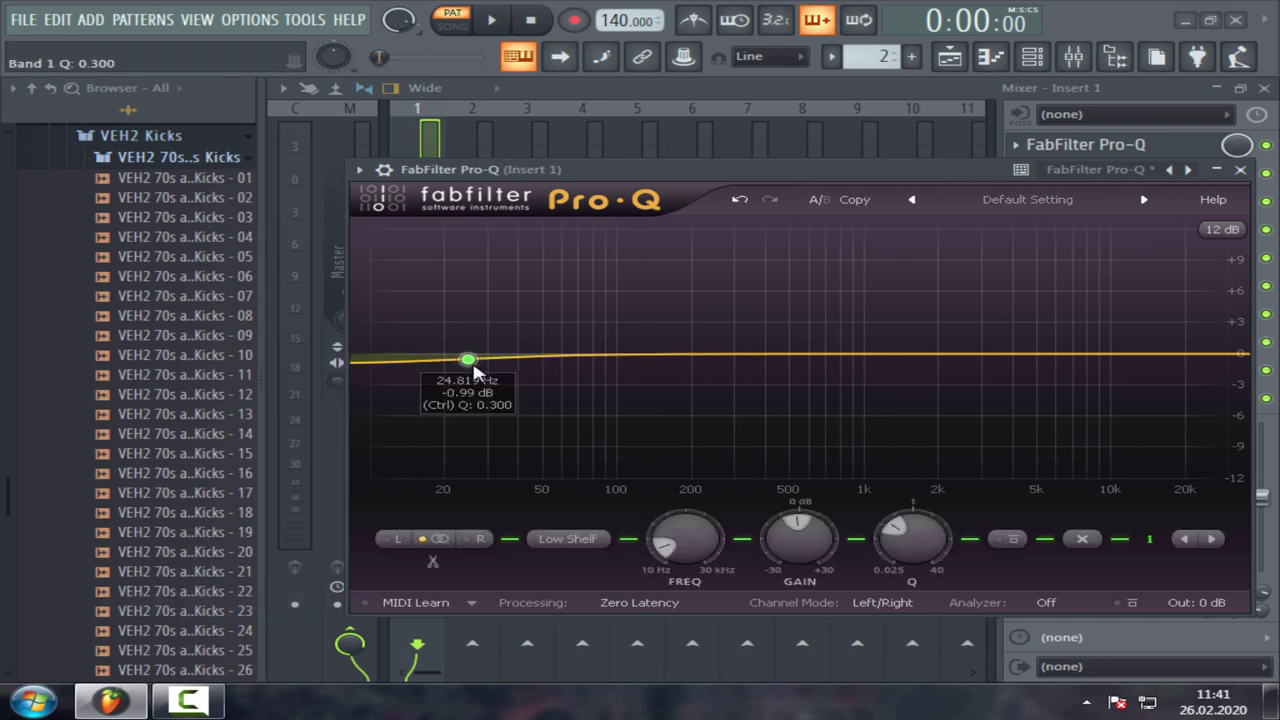
pyautogui.rightClick(470, 362)
pyautogui.moveTo(618, 400)
pyautogui.click(740, 440)
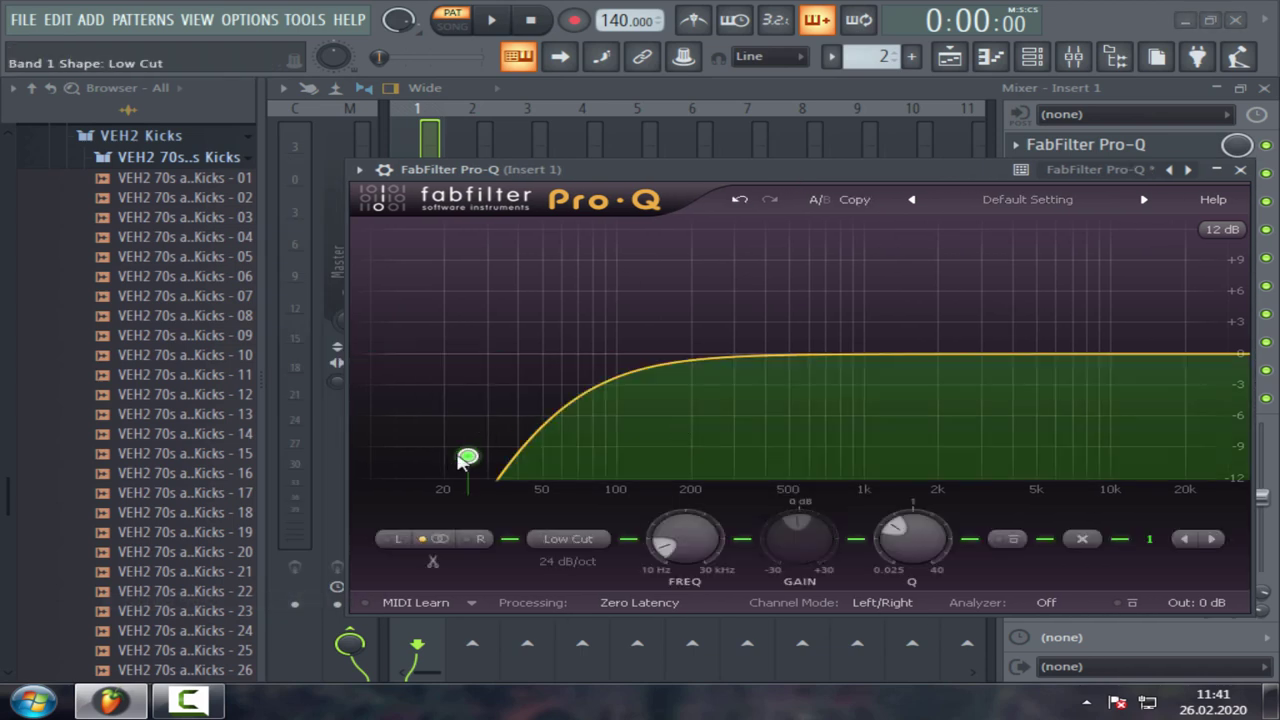
pyautogui.moveTo(466, 457); pyautogui.dragTo(695, 362)
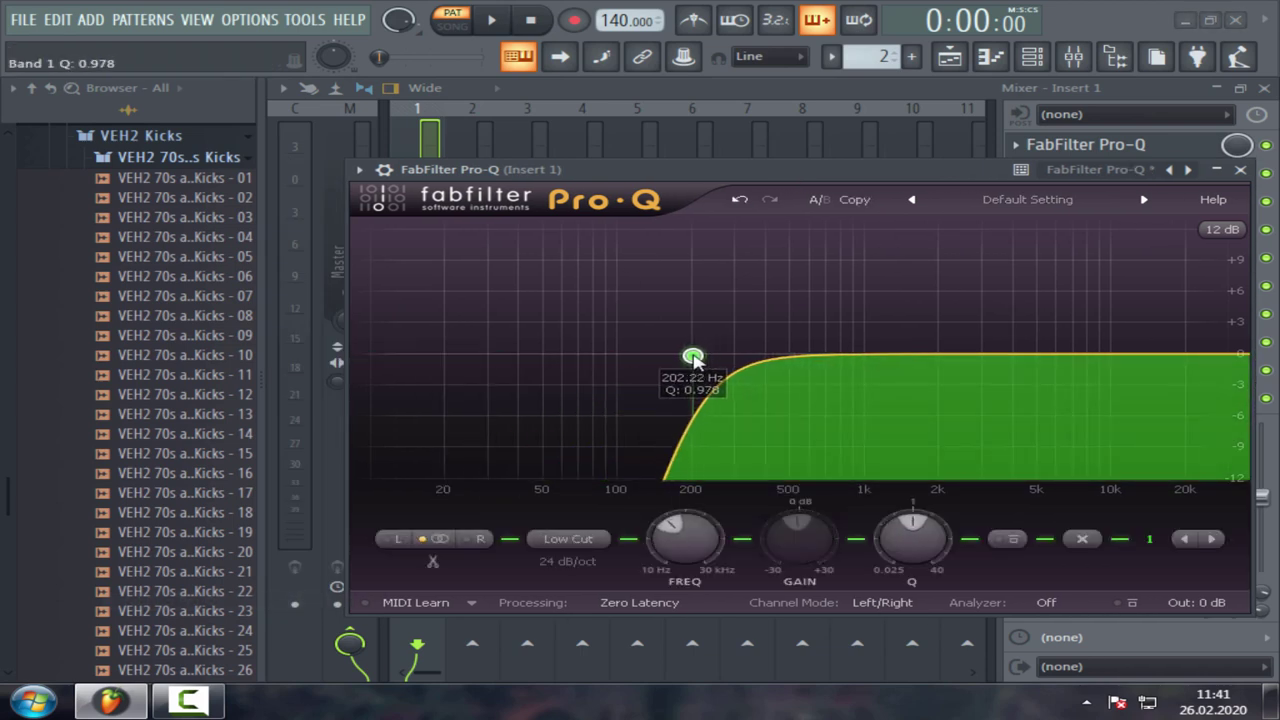
# Add a High Cut band in Pro-Q at about 12,088 Hz with a Q of about 1.16, and close the plugin and mixer.
pyautogui.doubleClick(1154, 356)
pyautogui.moveTo(1154, 356); pyautogui.dragTo(1128, 363)
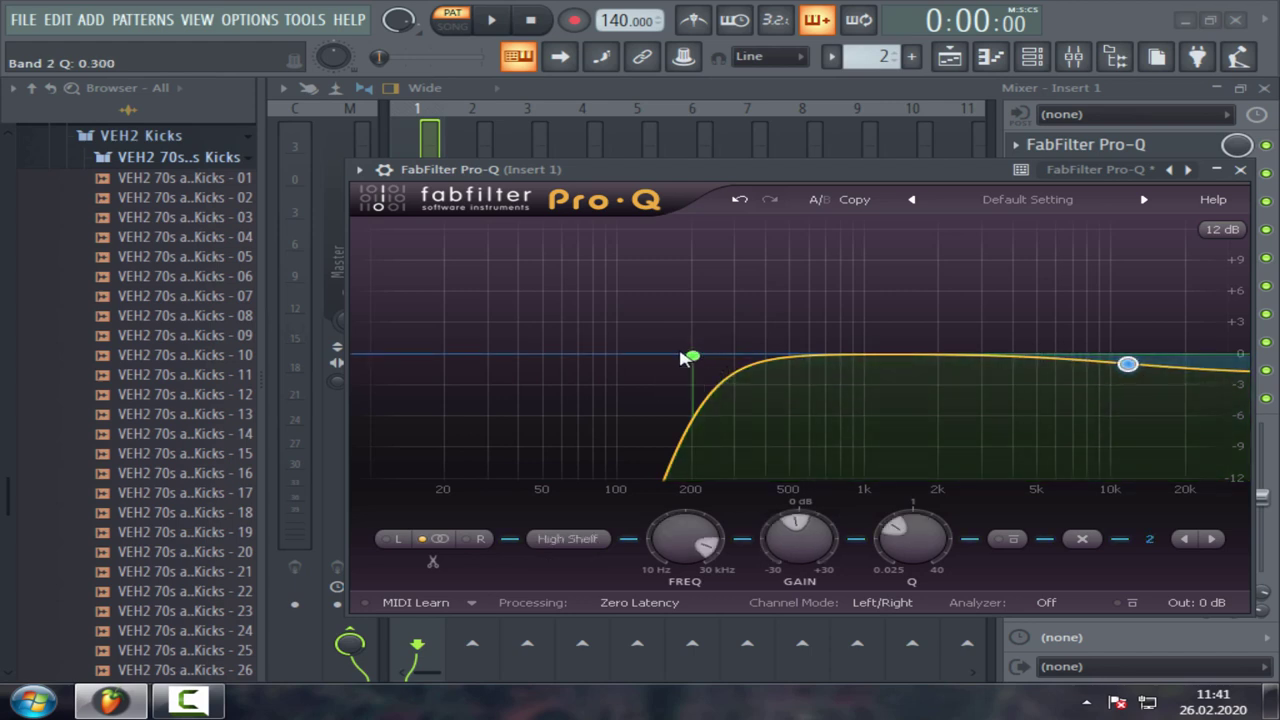
pyautogui.rightClick(1128, 363)
pyautogui.moveTo(1145, 403)
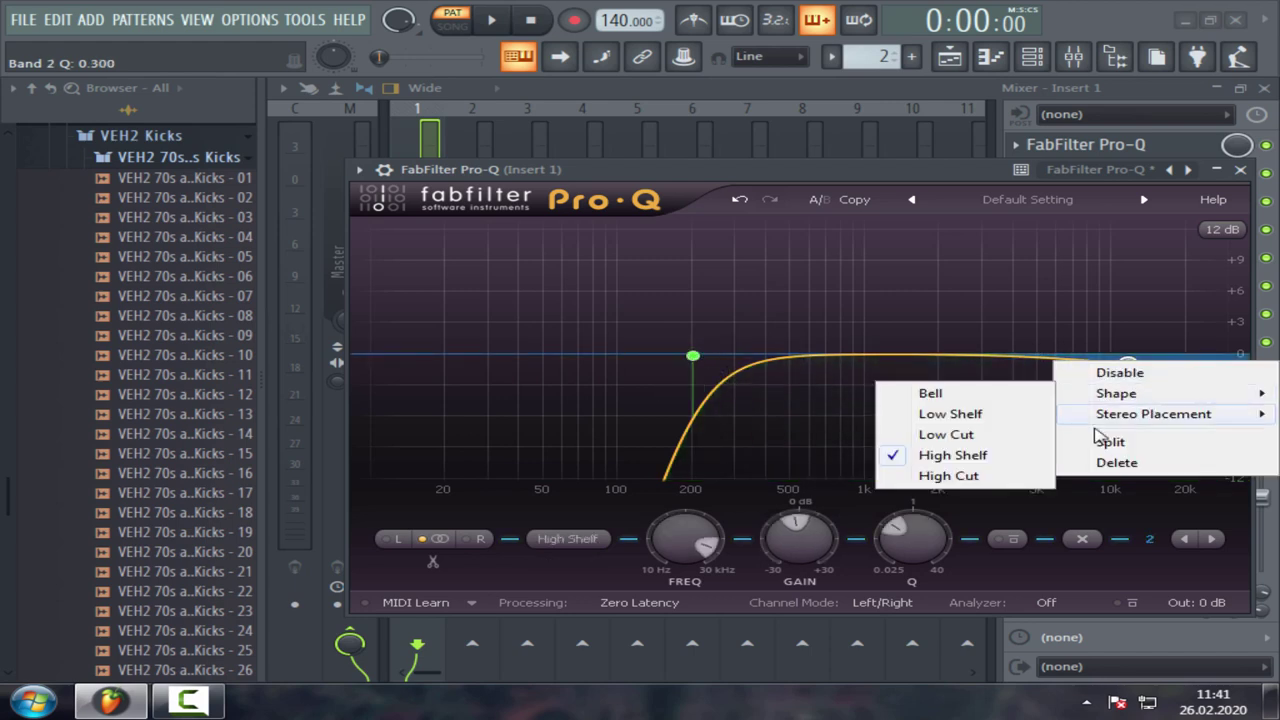
pyautogui.click(948, 476)
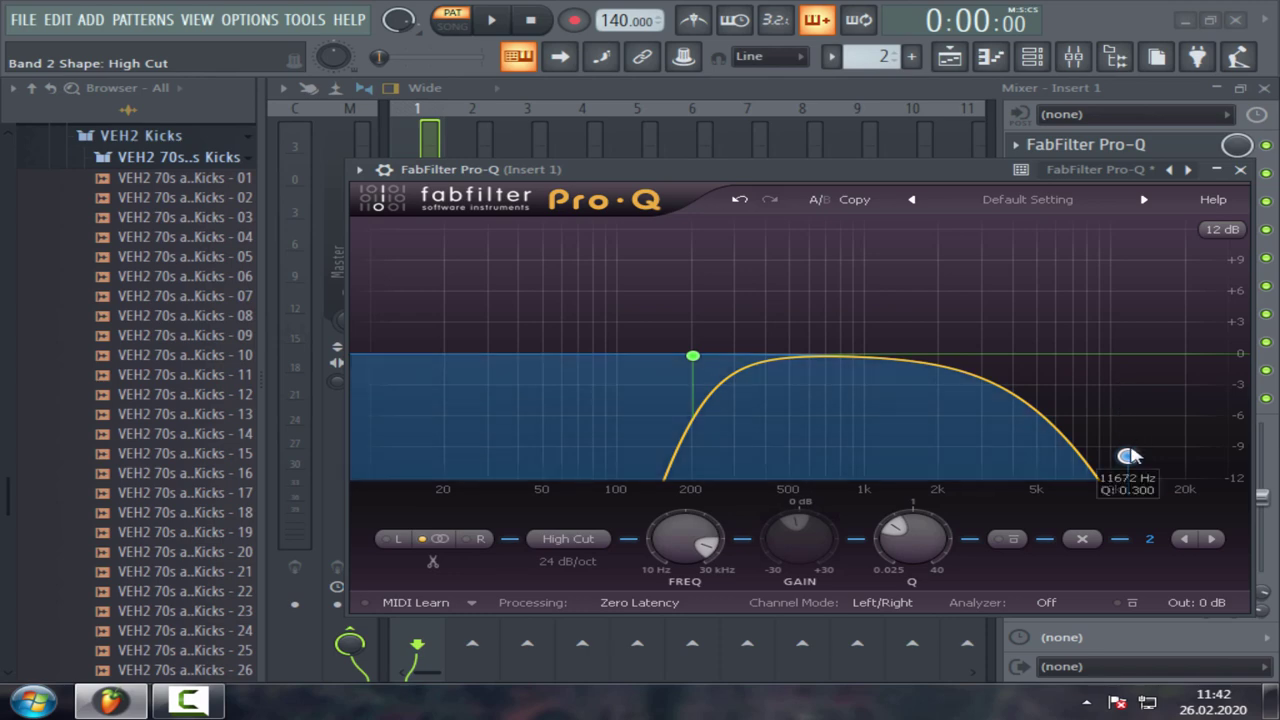
pyautogui.moveTo(1120, 448); pyautogui.dragTo(1135, 342)
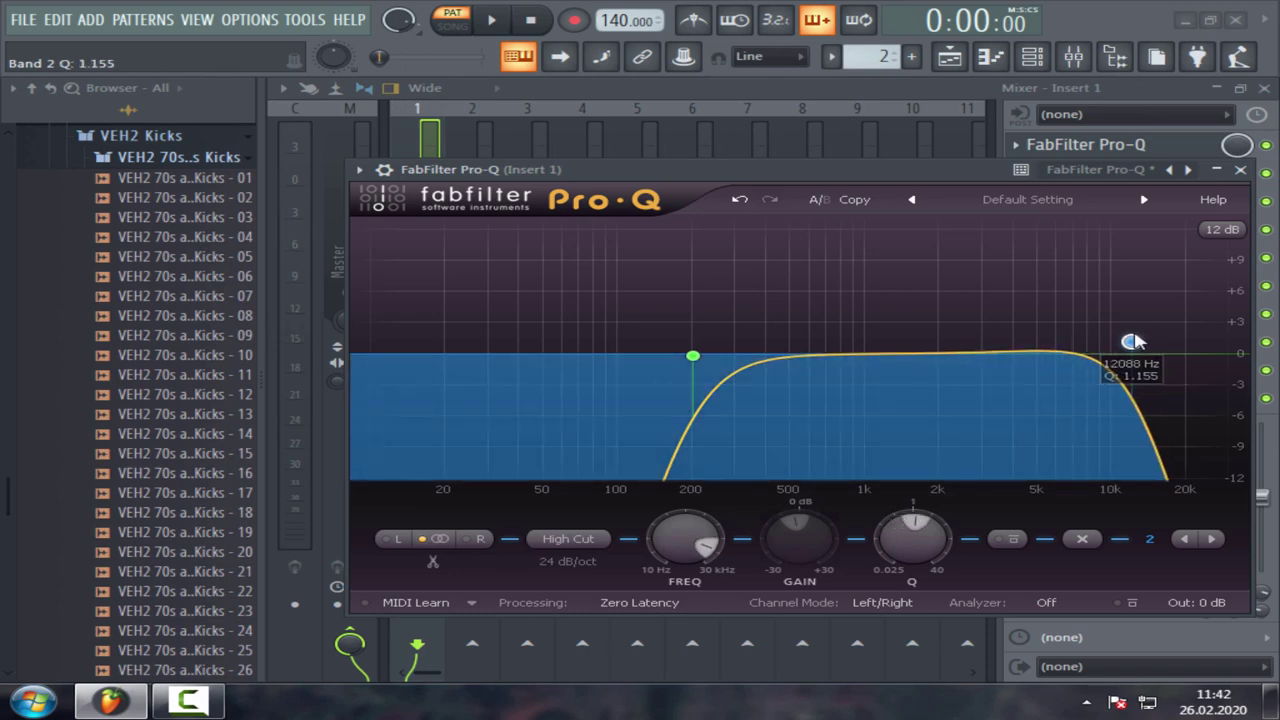
pyautogui.click(1240, 169)
pyautogui.click(1264, 89)
# Play the filtered Bad Liar clip in song mode from about 0:37, around bar 22, and stop playback.
pyautogui.click(727, 110)
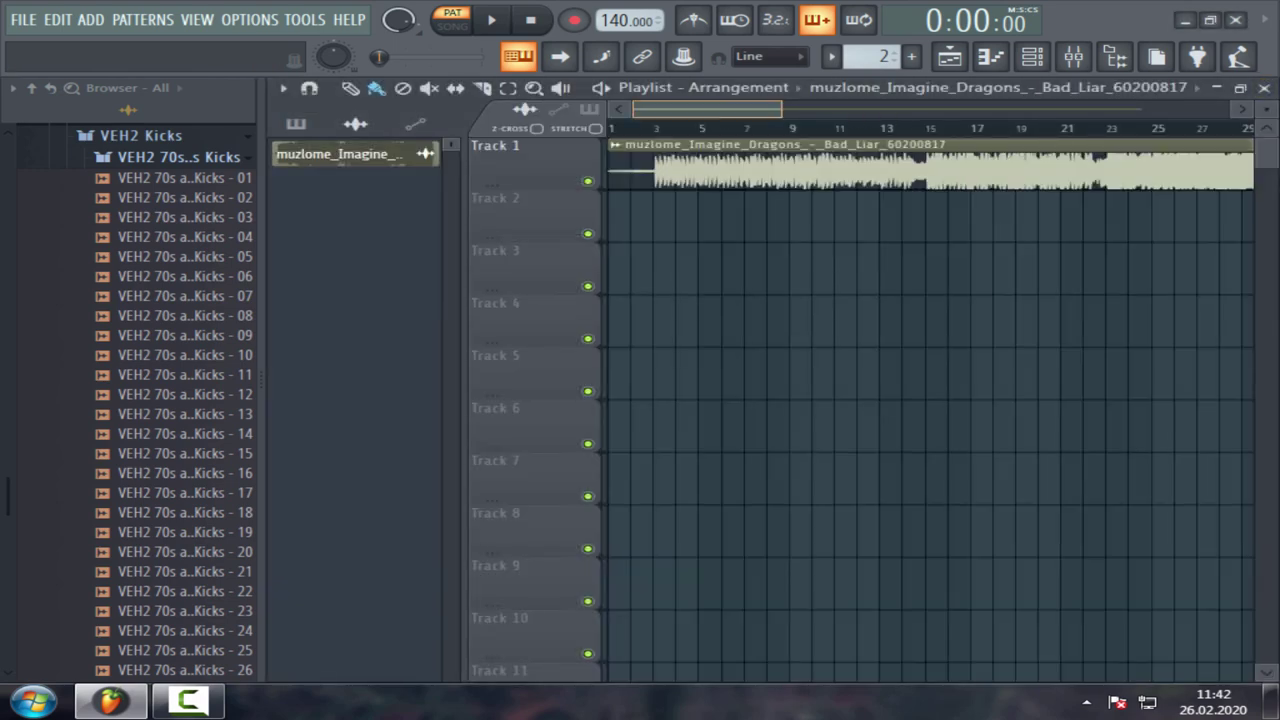
pyautogui.moveTo(753, 111); pyautogui.dragTo(836, 112)
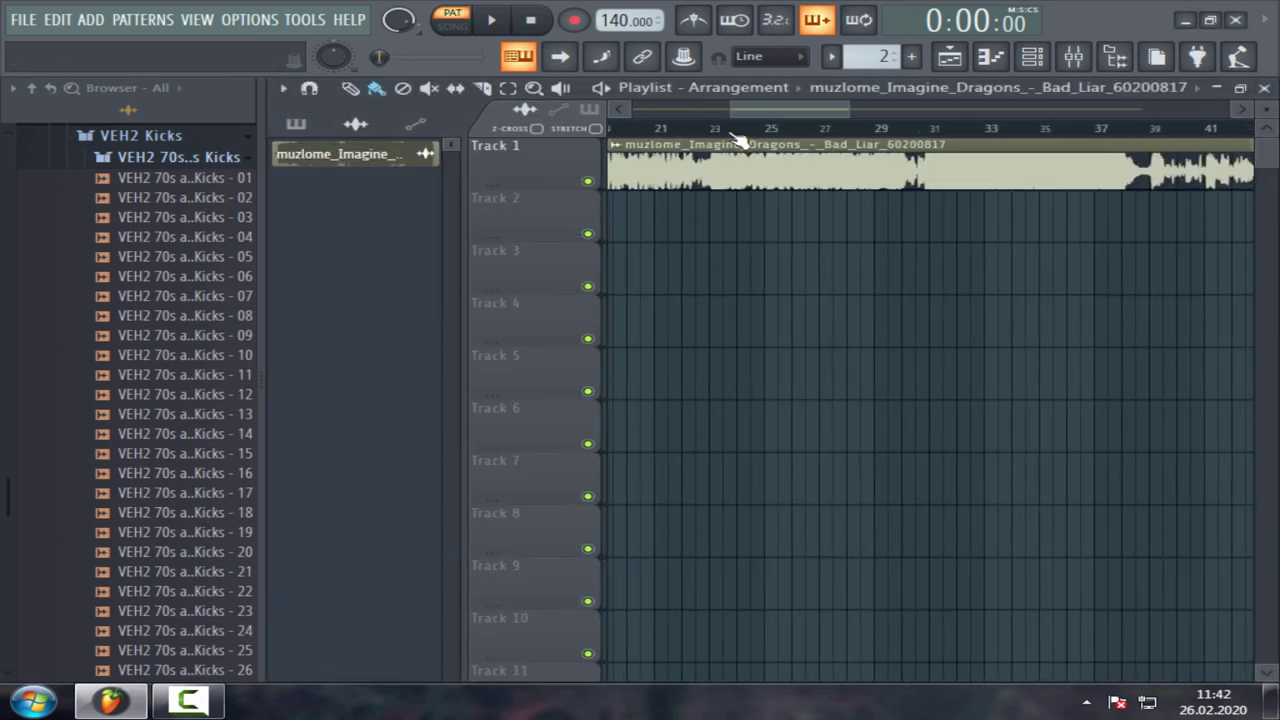
pyautogui.click(709, 128)
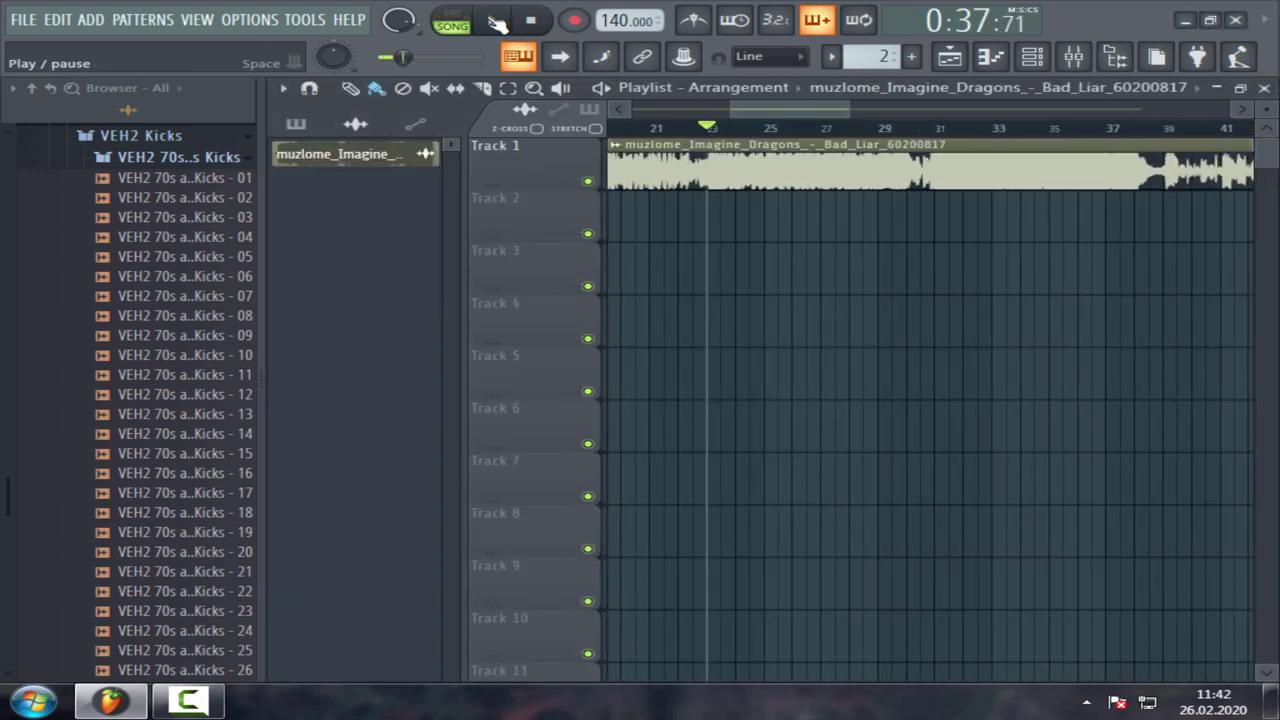
pyautogui.click(497, 22)
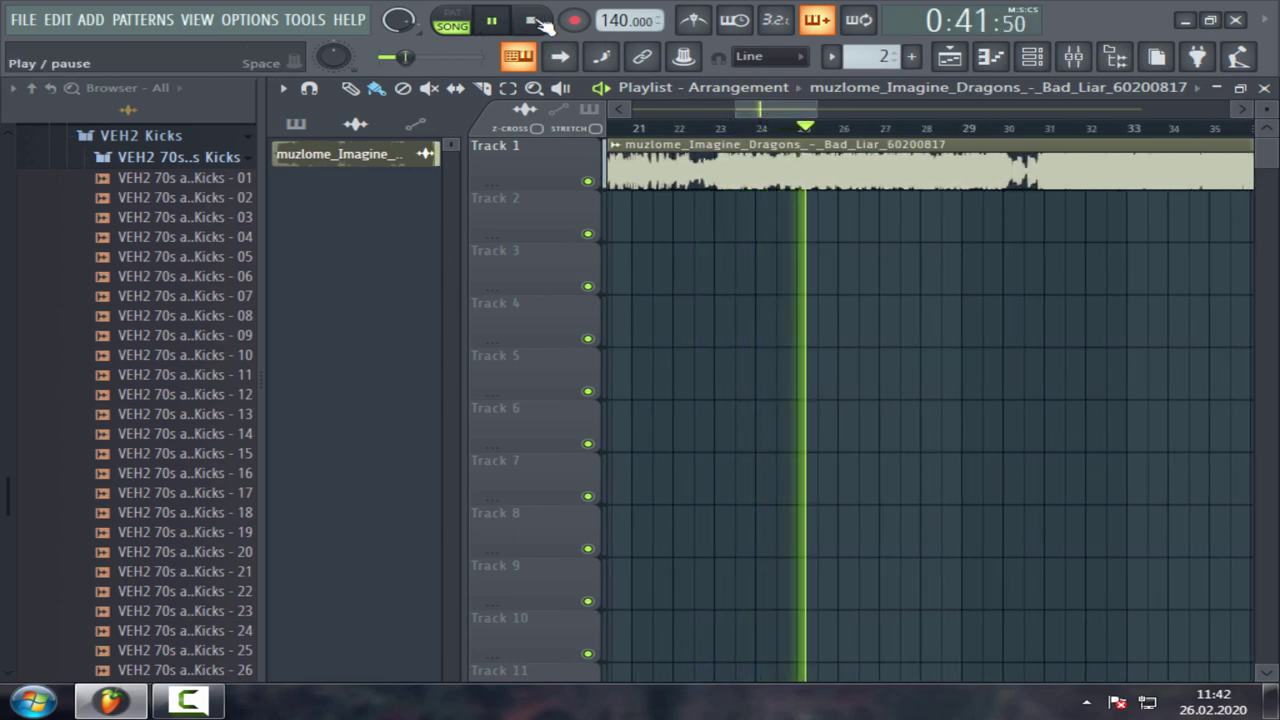
pyautogui.click(537, 21)
# Select the playlist time range from about bar 22 to bar 24, and undo the accidental deletion of the Bad Liar clip.
pyautogui.moveTo(788, 128); pyautogui.dragTo(718, 208)
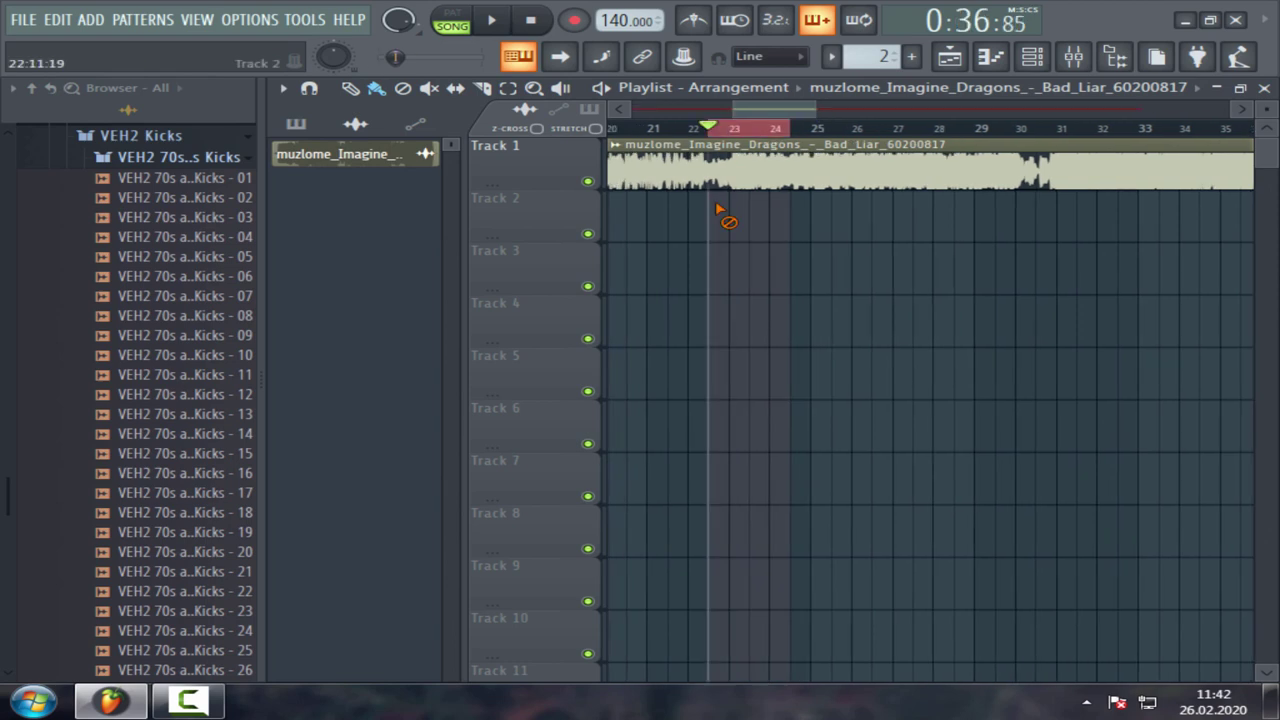
pyautogui.rightClick(806, 163)
pyautogui.hotkey('ctrl', 'z')
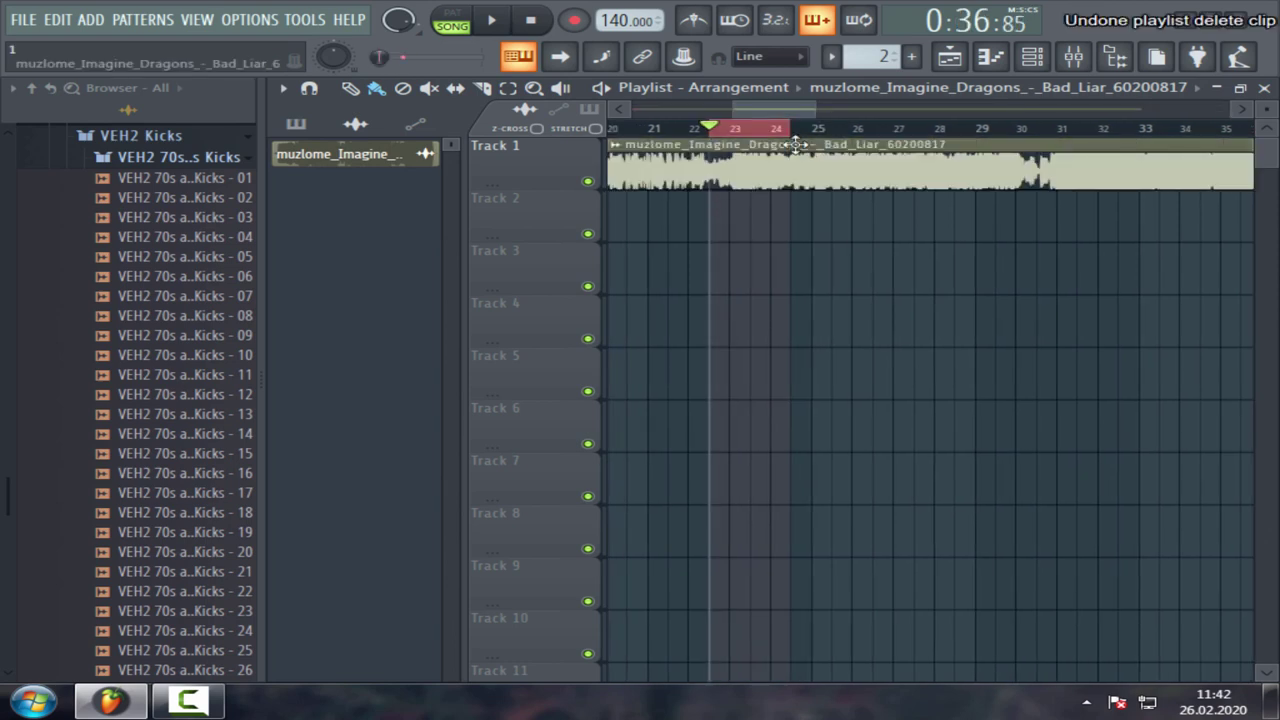
# Set the project tempo to 89 BPM and agree to restretch all channels.
pyautogui.hotkey('ctrl', 'z')
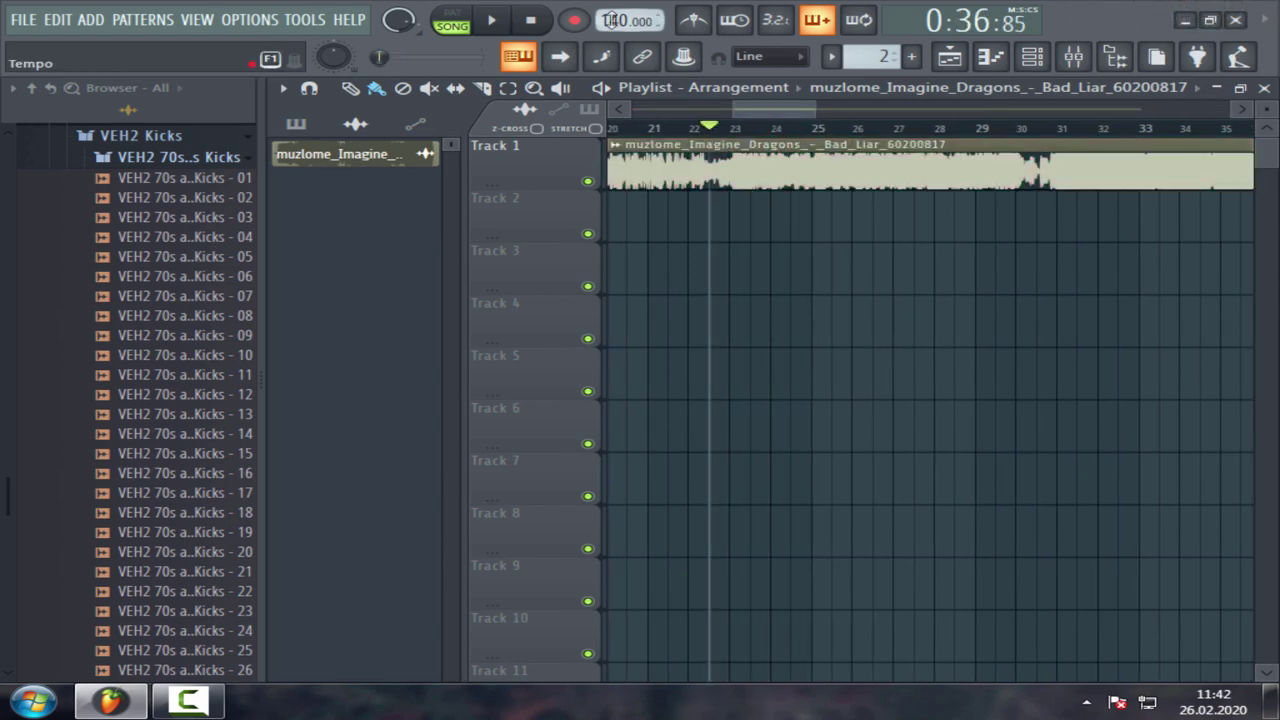
pyautogui.moveTo(612, 21); pyautogui.dragTo(612, 34)
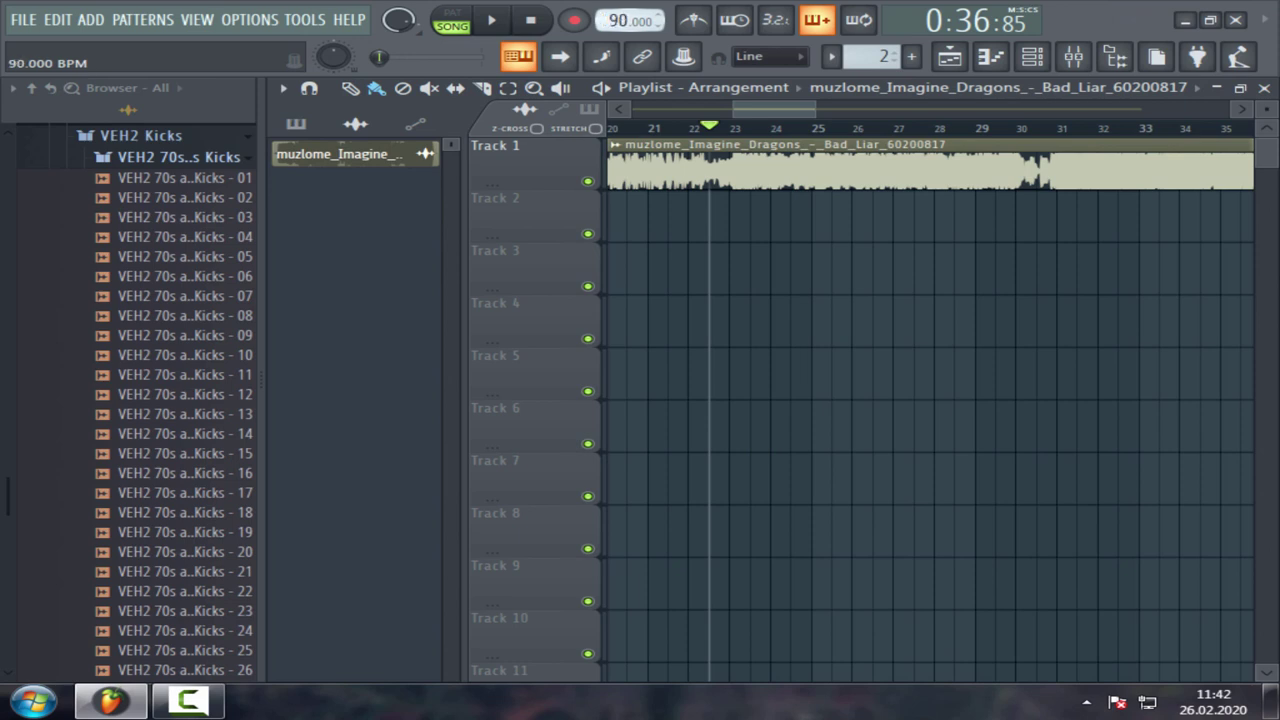
pyautogui.moveTo(612, 28); pyautogui.dragTo(612, 34)
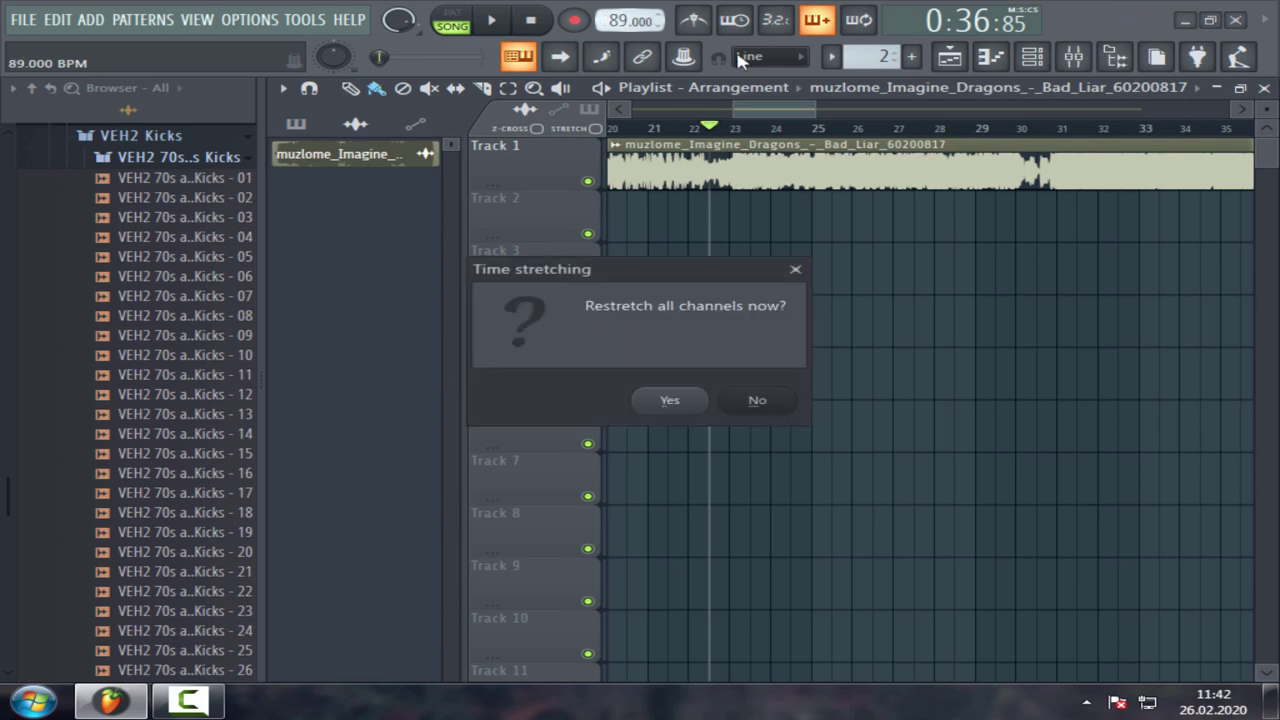
pyautogui.click(686, 402)
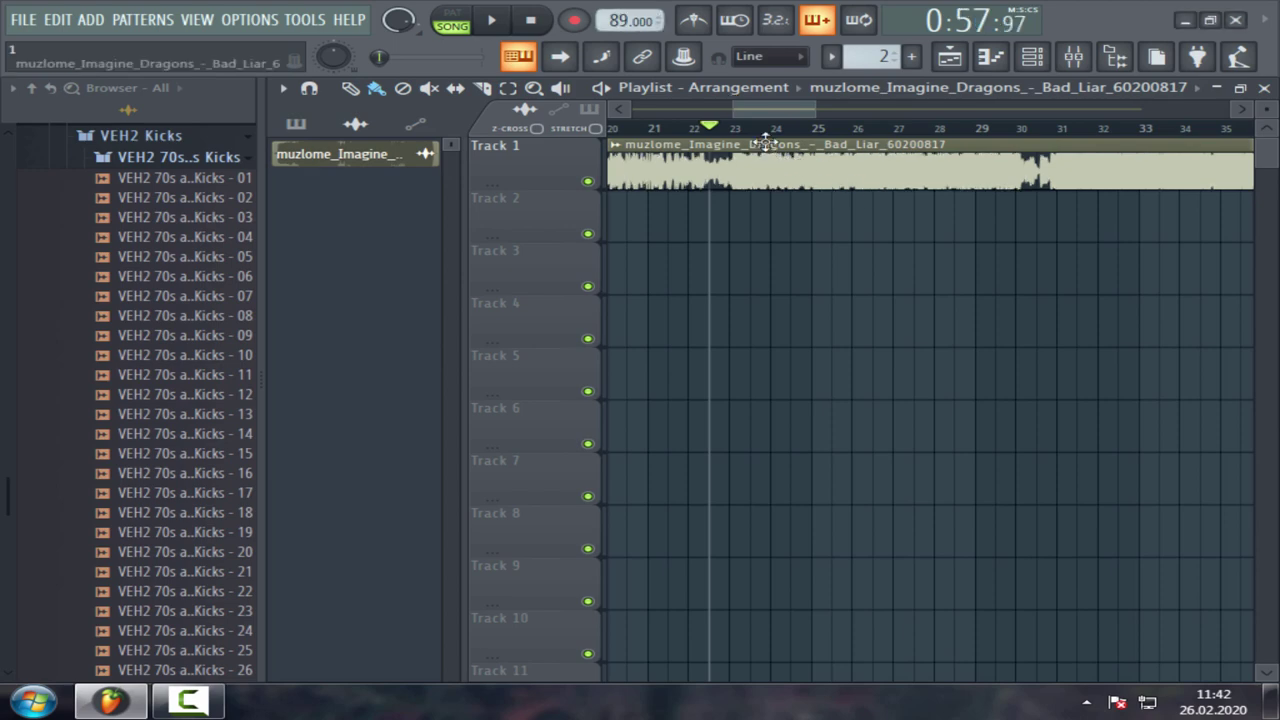
# Place the playhead at about 0:37, near bar 15, and examine how the Bad Liar waveform lines up with the grid.
pyautogui.keyDown('ctrl'); pyautogui.moveTo(750, 130); pyautogui.dragTo(785, 109); pyautogui.keyUp('ctrl')
pyautogui.click(802, 130)
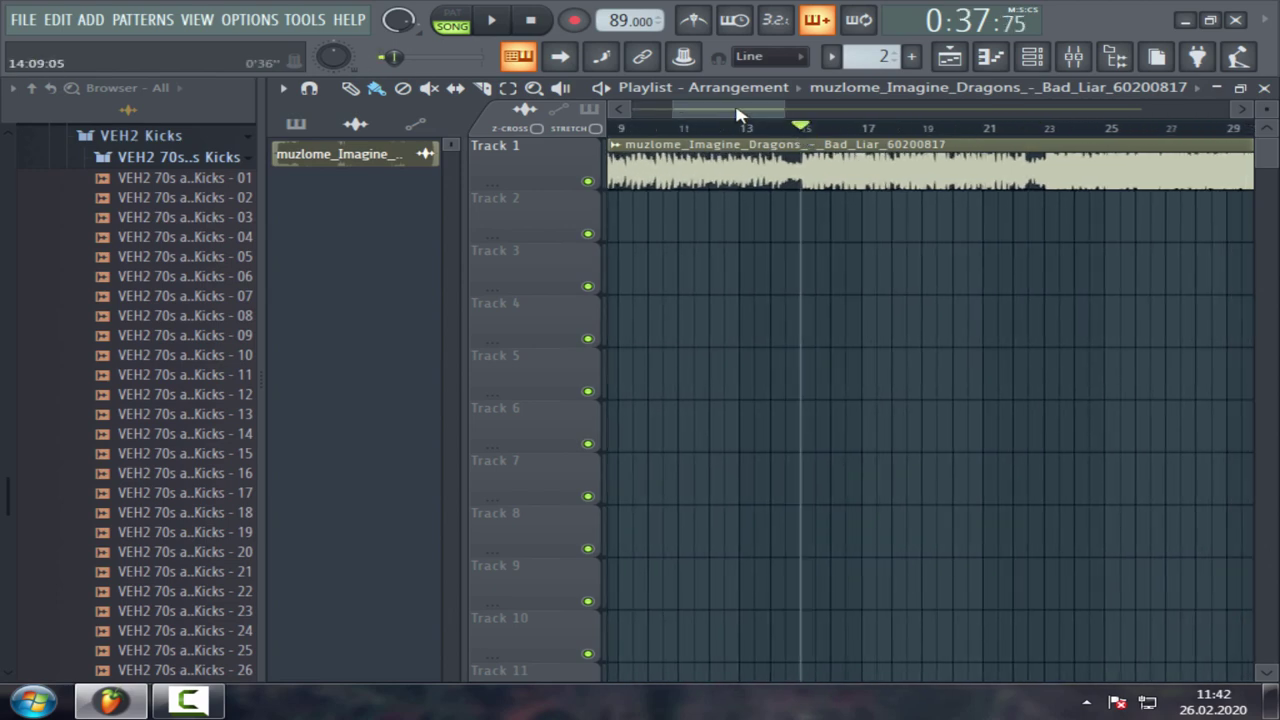
pyautogui.scroll(6, 802, 130)
pyautogui.scroll(1, 802, 130)
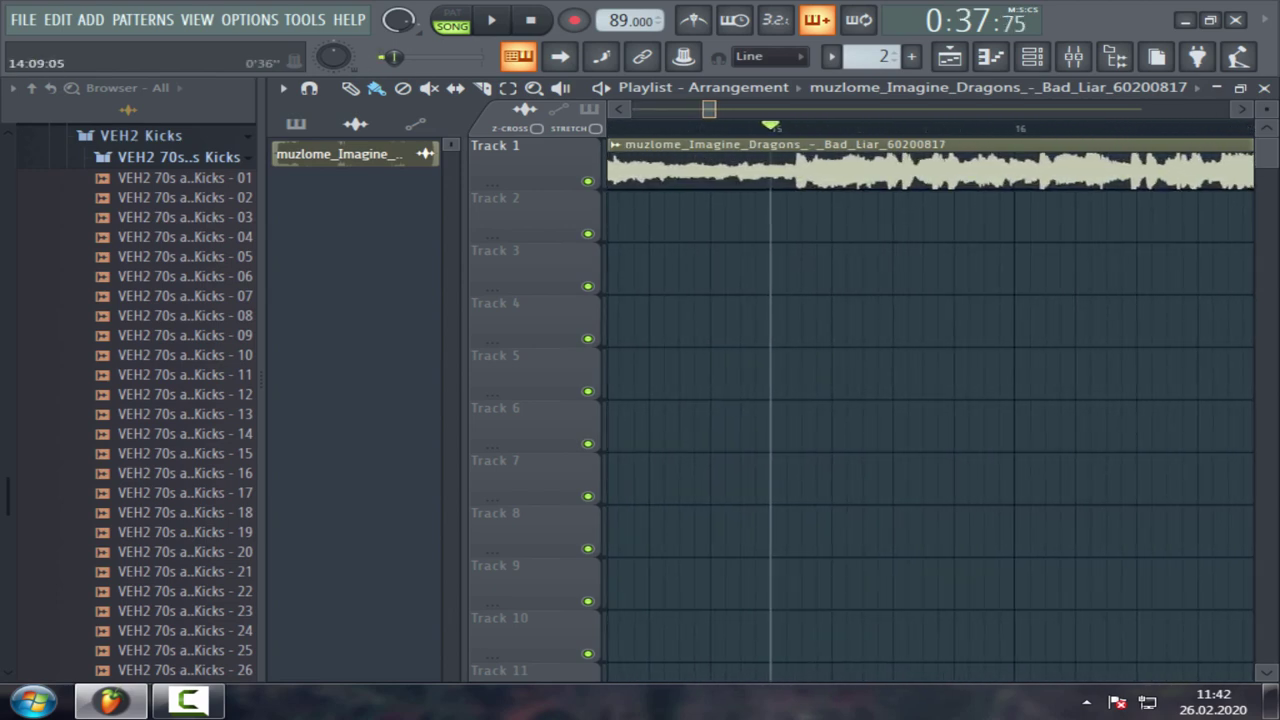
# Use 1/4 step snap to shift the Bad Liar clip so its first note starts at bar 3, and restore Line snap.
pyautogui.moveTo(709, 109); pyautogui.dragTo(644, 109)
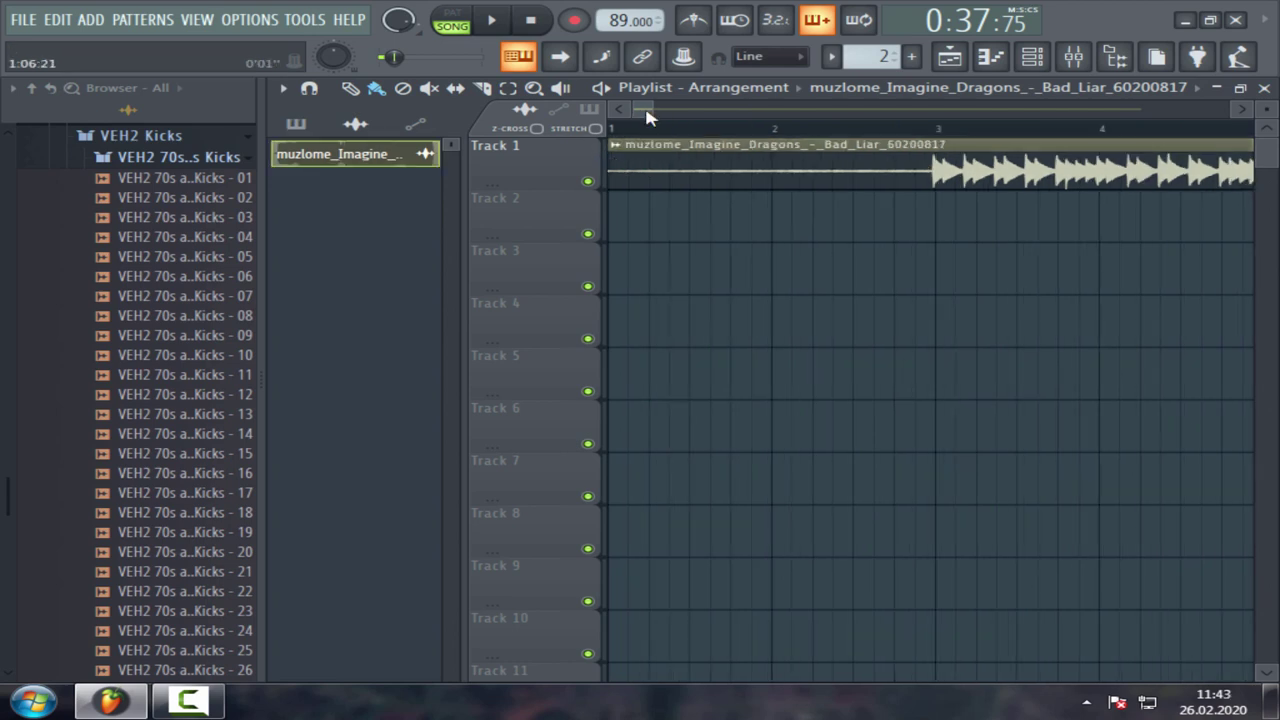
pyautogui.moveTo(645, 111); pyautogui.dragTo(675, 107)
pyautogui.click(770, 56)
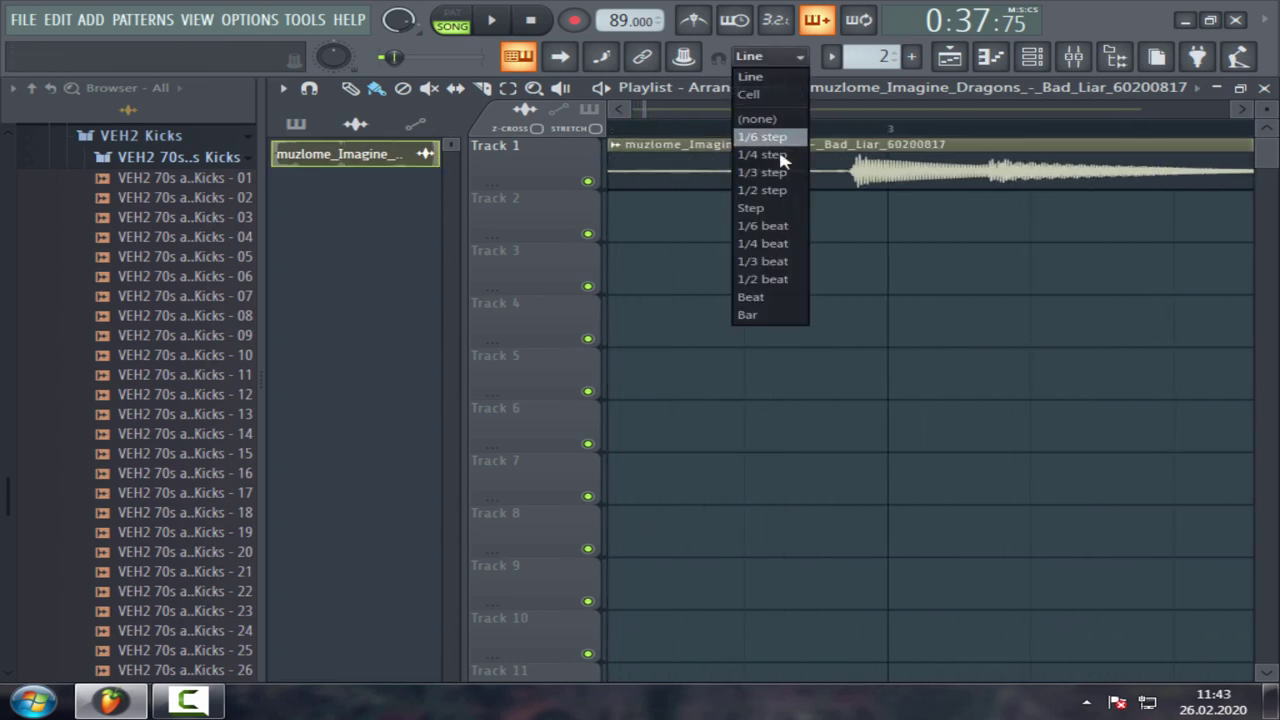
pyautogui.click(780, 160)
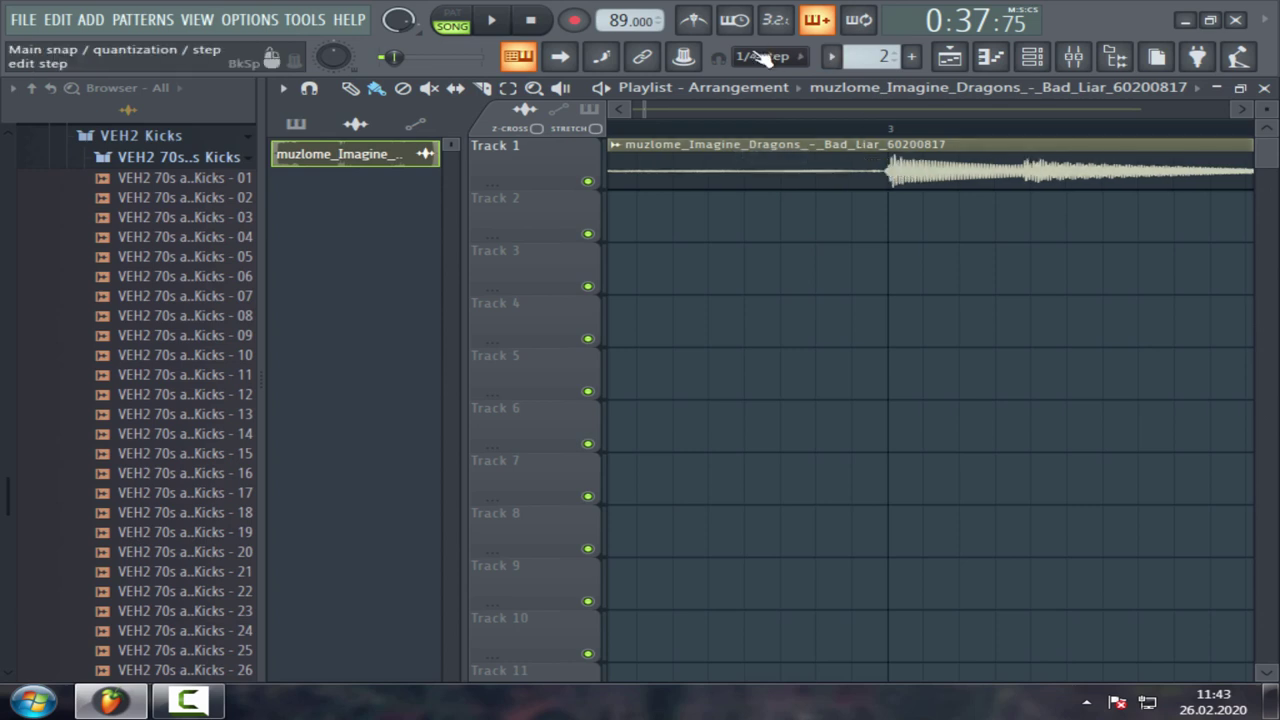
pyautogui.click(766, 56)
pyautogui.click(770, 79)
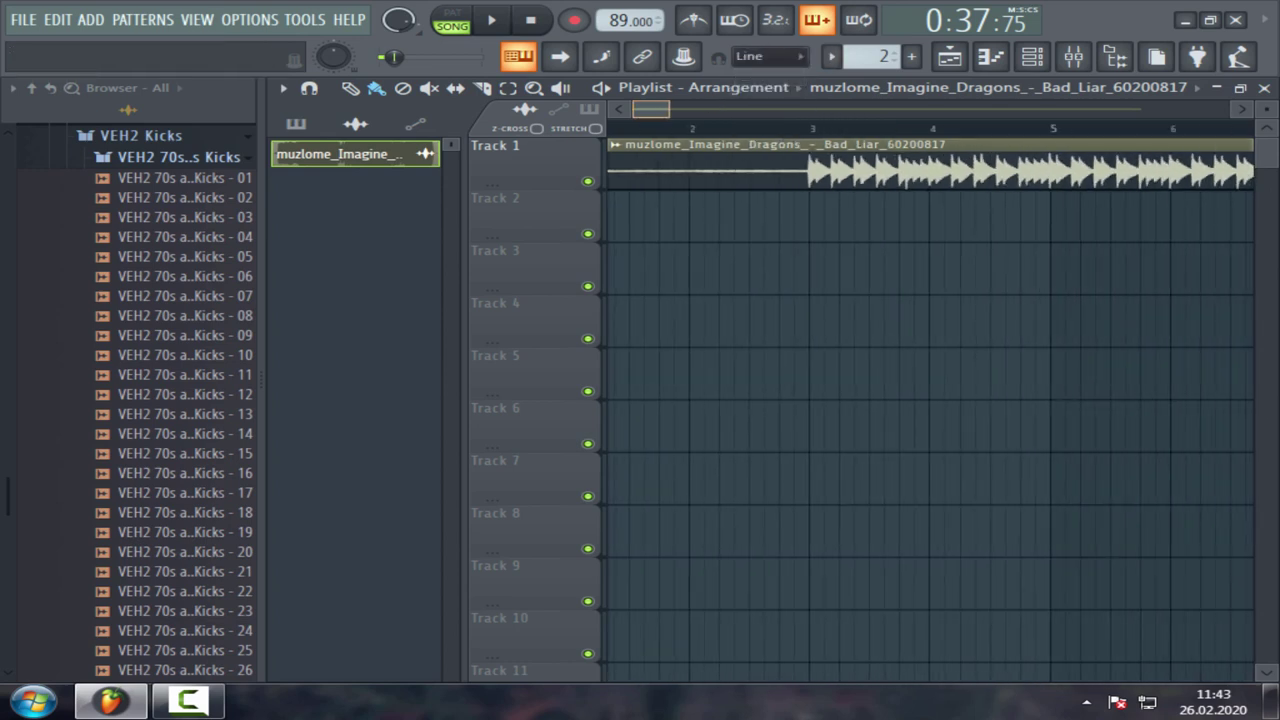
# Audition the VEH2 70s and 80s kick samples and place Kicks - 21 on Track 2 at bar 3.
pyautogui.click(171, 260)
pyautogui.click(172, 280)
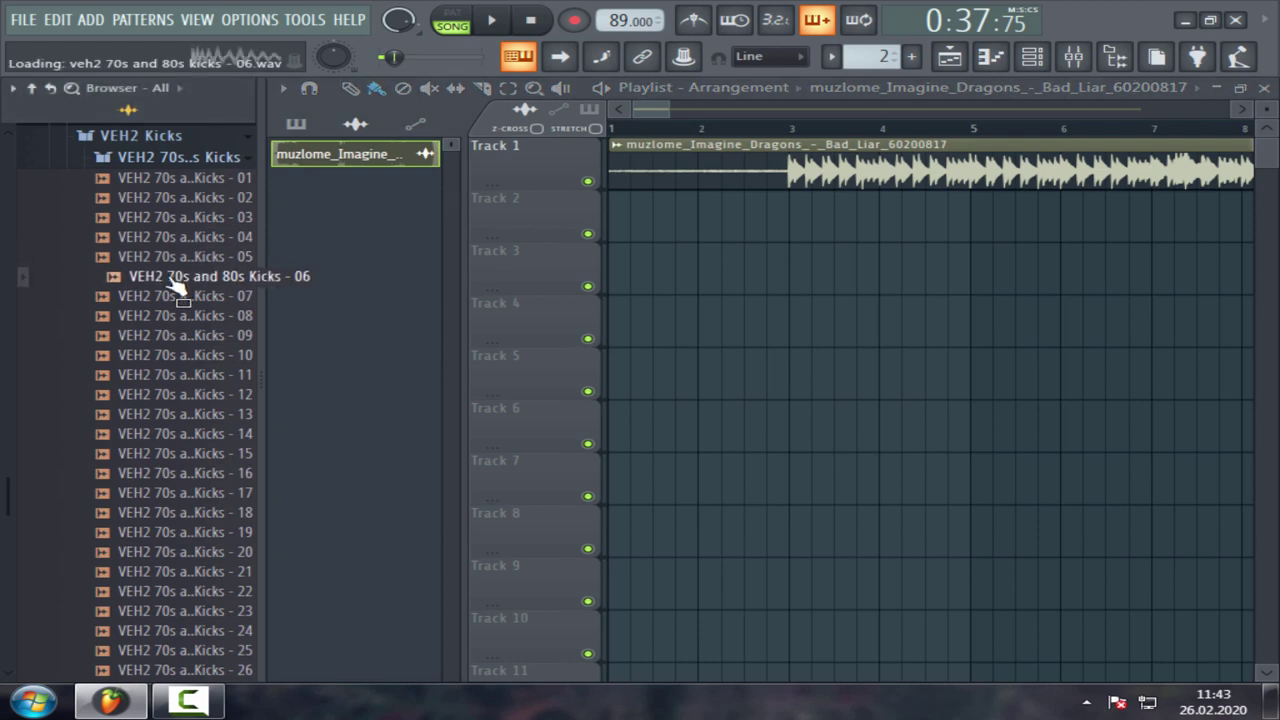
pyautogui.click(180, 319)
pyautogui.click(184, 361)
pyautogui.press('Down')
pyautogui.press('Down')
pyautogui.press('Down')
pyautogui.press('Down')
pyautogui.press('Down')
pyautogui.press('Down')
pyautogui.press('Down')
pyautogui.press('Down')
pyautogui.press('Down')
pyautogui.press('Down')
pyautogui.press('Down')
pyautogui.press('Down')
pyautogui.press('Down')
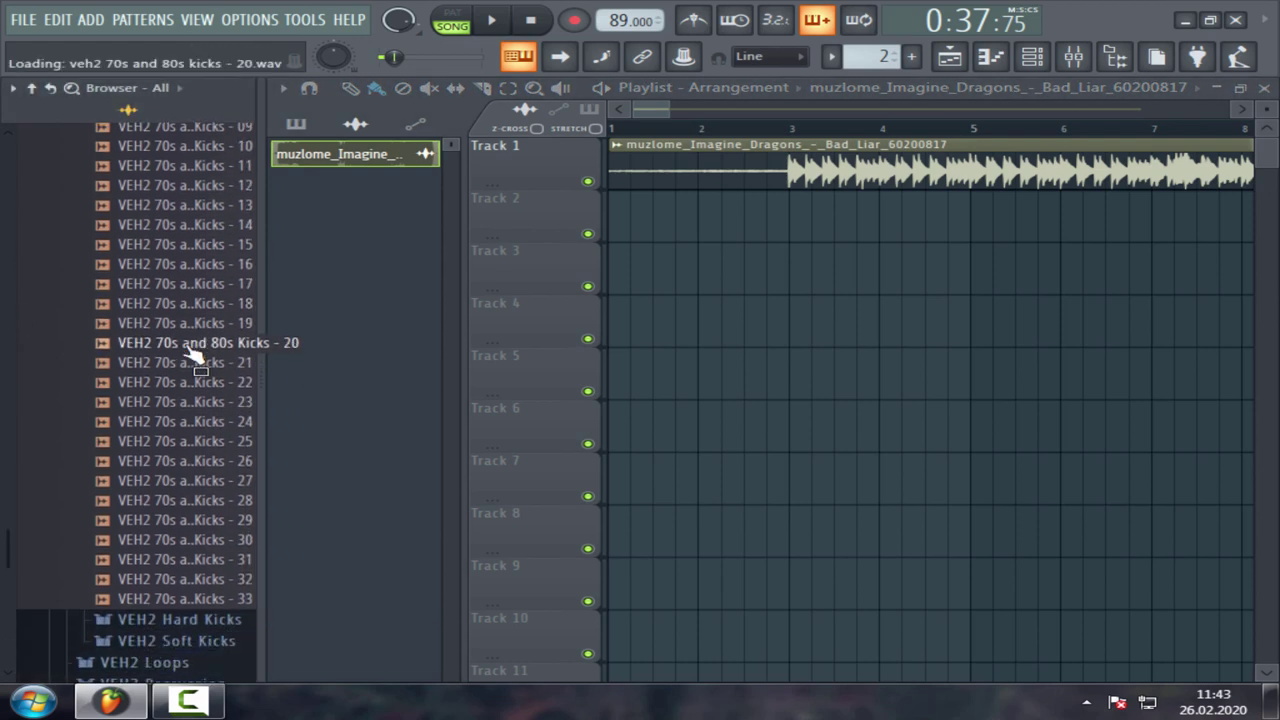
pyautogui.press('Up')
pyautogui.press('Up')
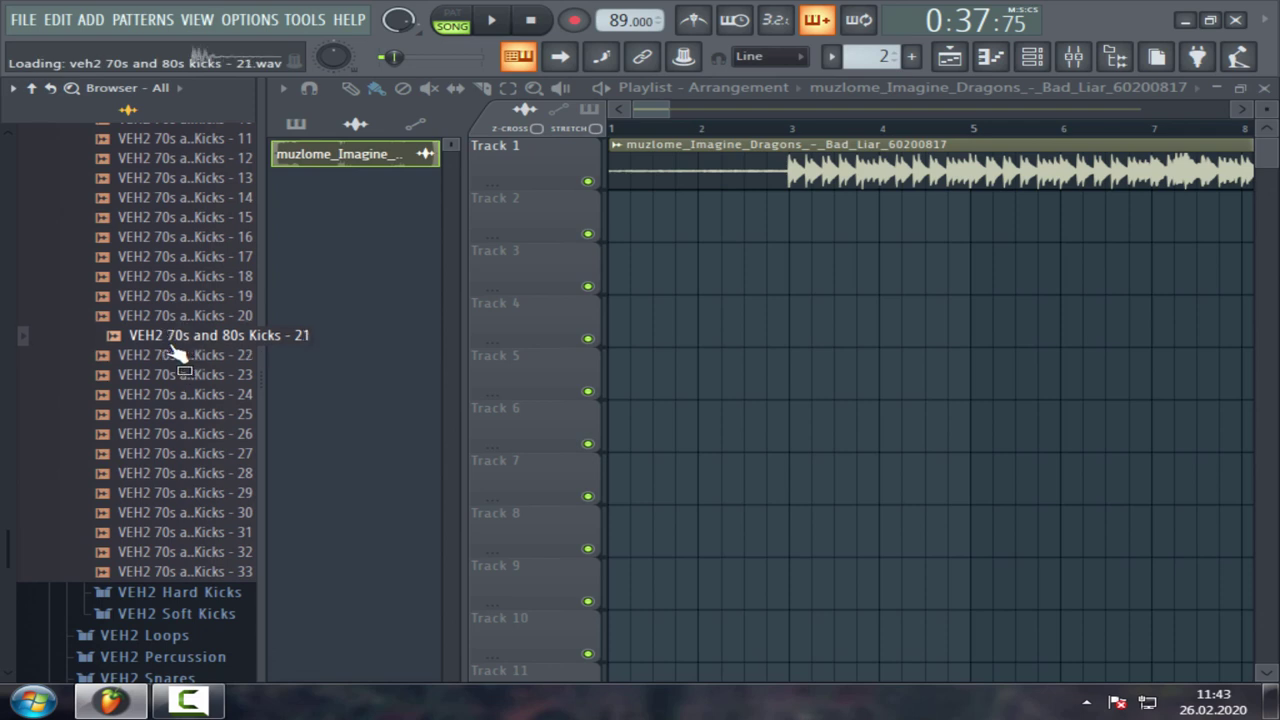
pyautogui.moveTo(172, 350); pyautogui.dragTo(791, 228)
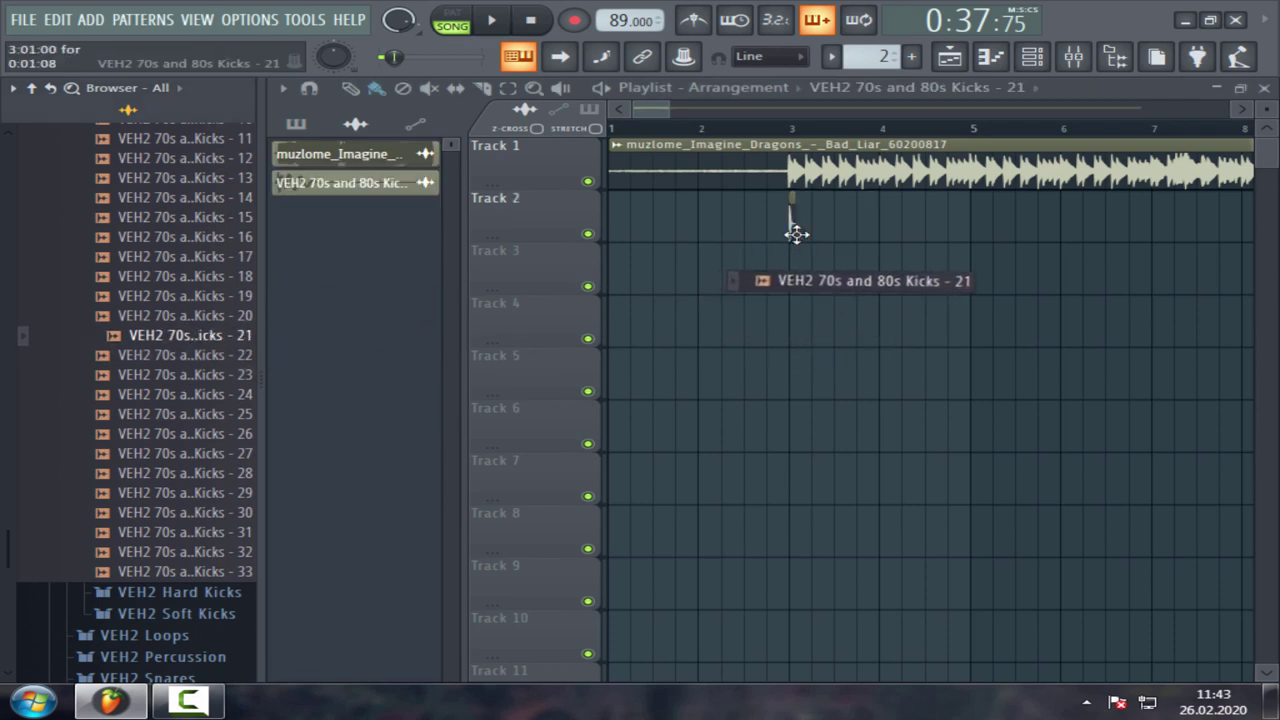
# Audition samples in the VEH2 Claps folder and place VEH2 Claps - 010 on Track 3, halfway through bar 3.
pyautogui.scroll(5, 650, 120)
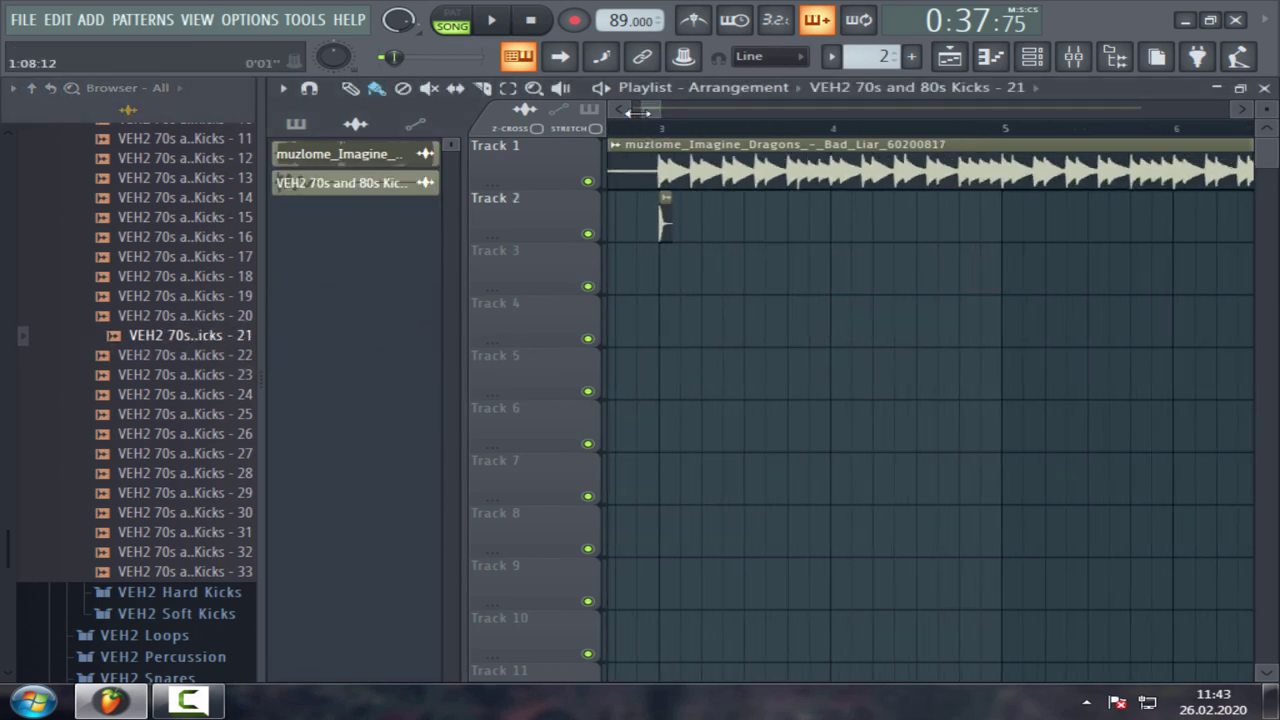
pyautogui.scroll(8, 180, 300)
pyautogui.click(185, 486)
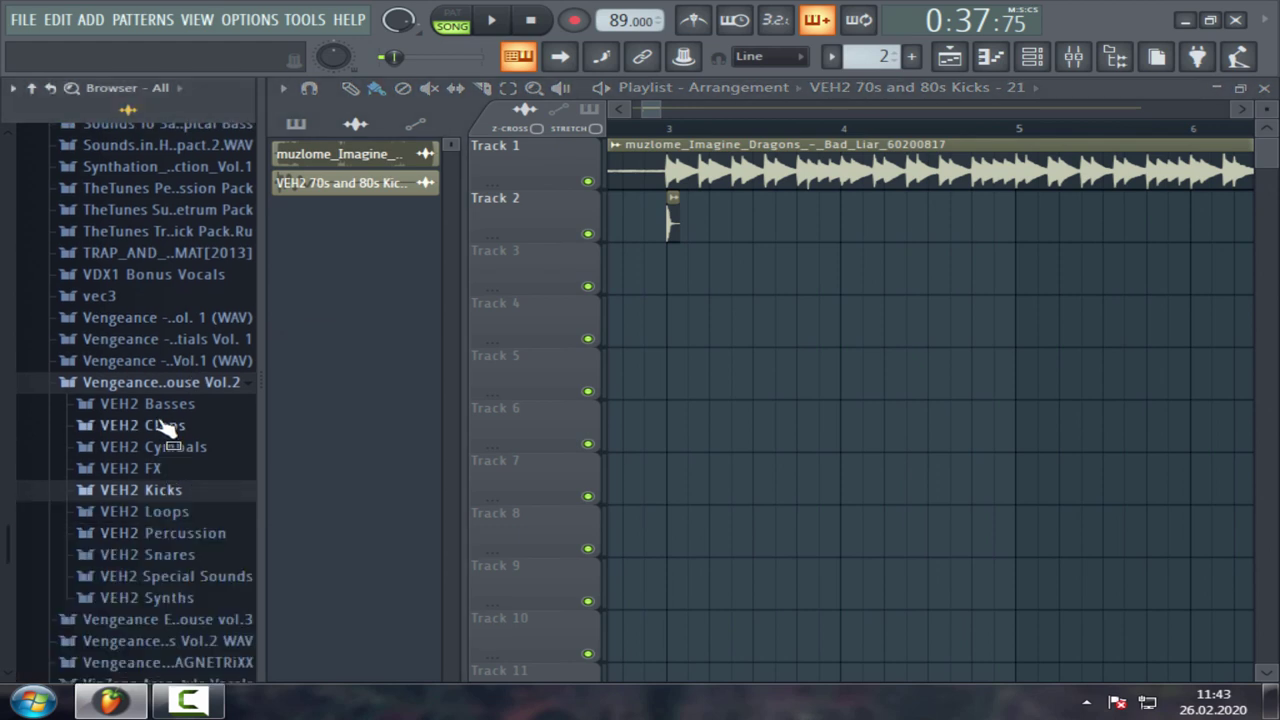
pyautogui.click(166, 424)
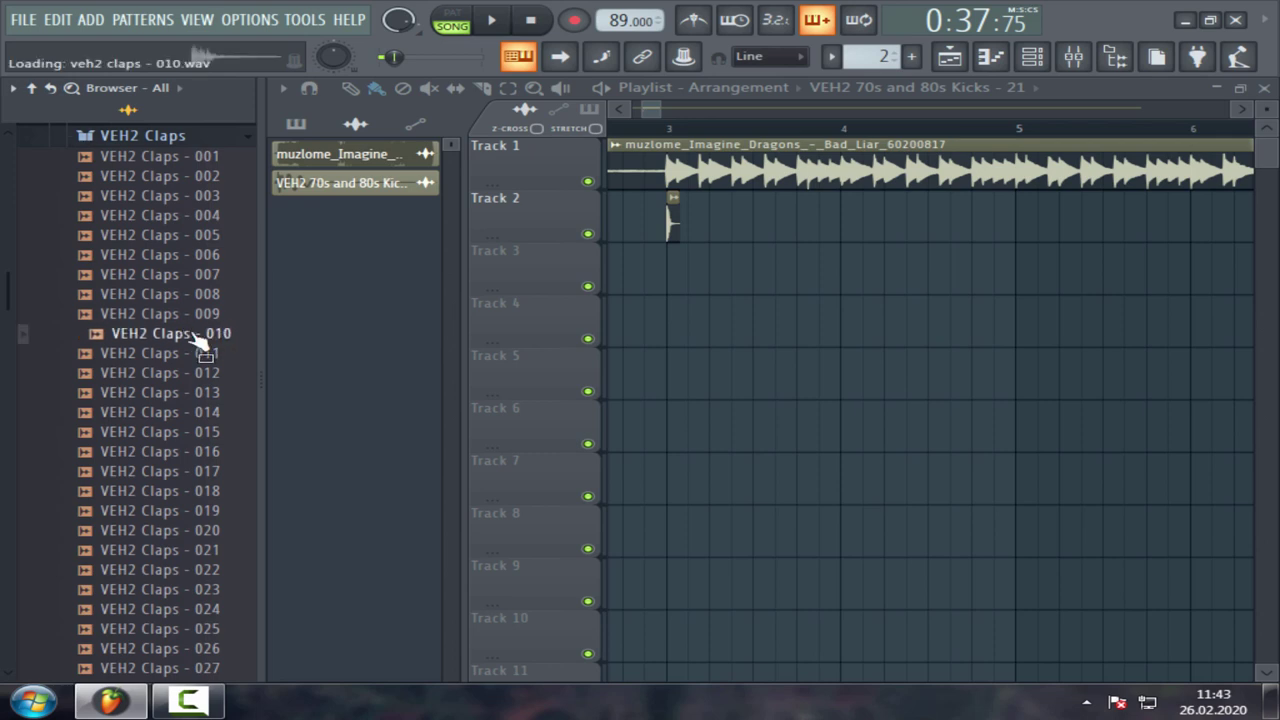
pyautogui.click(165, 318)
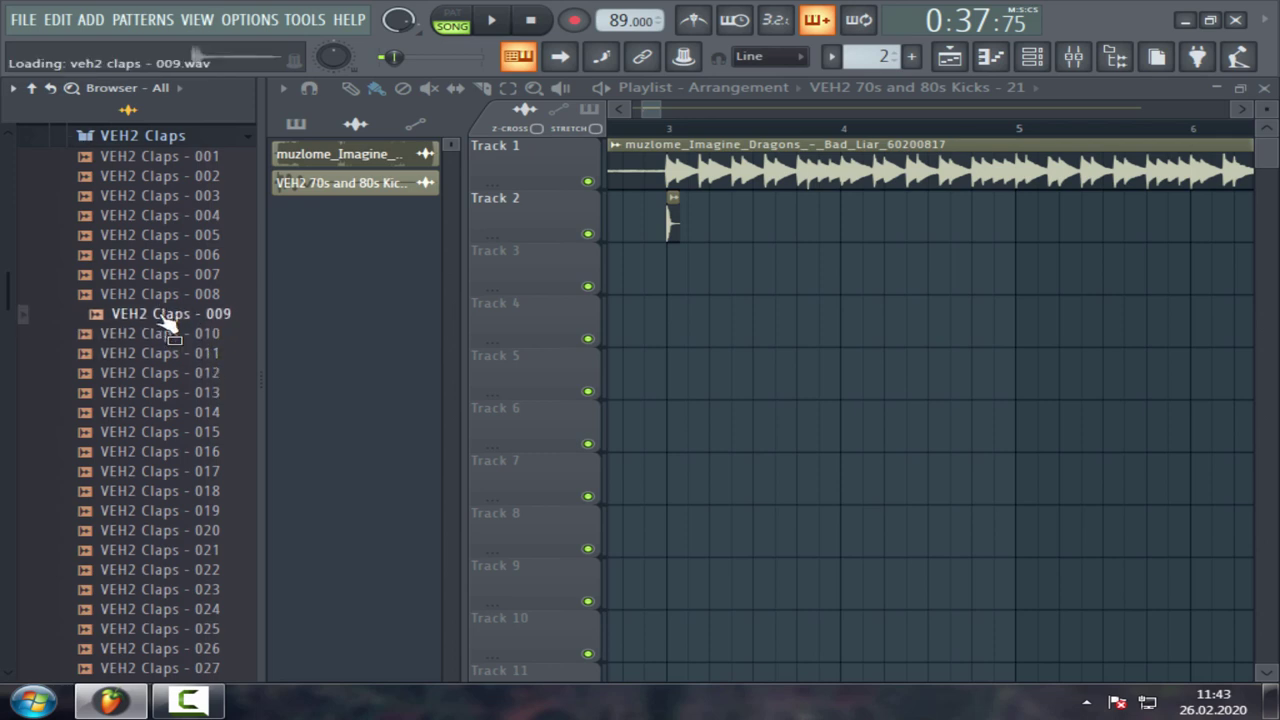
pyautogui.moveTo(168, 333); pyautogui.dragTo(1045, 277)
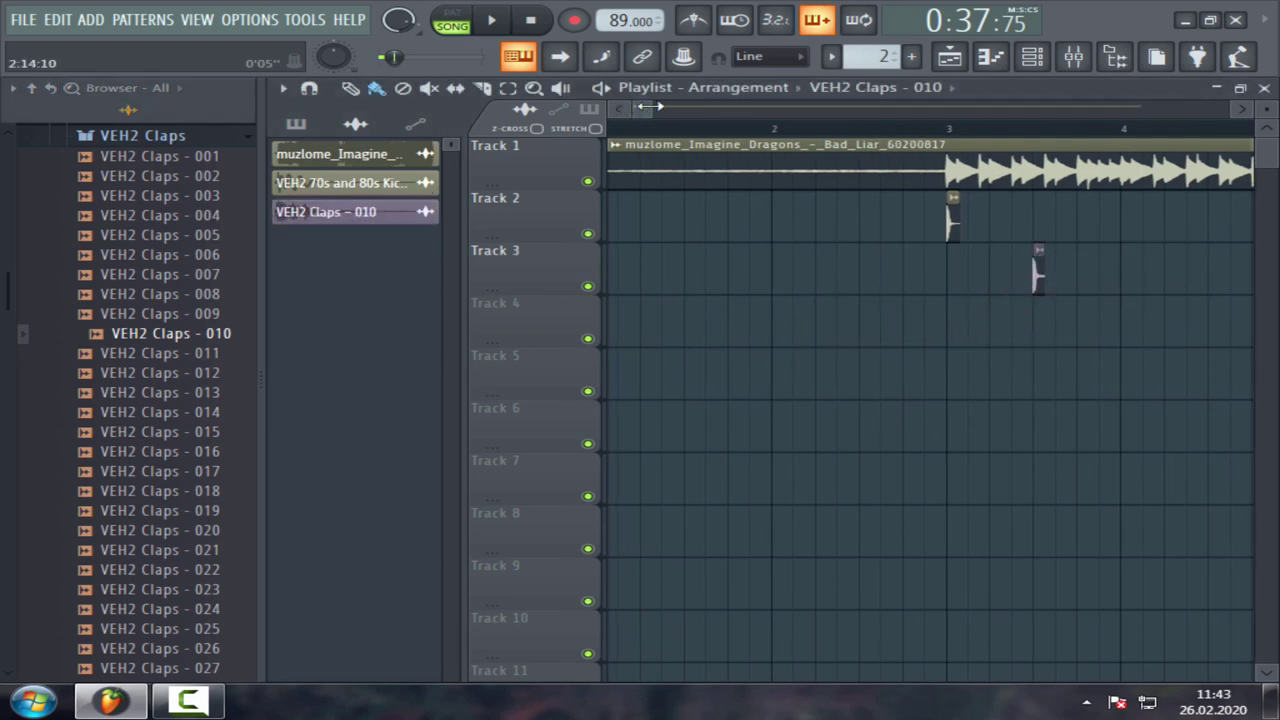
# Play from bar 3 while adding kicks at bar 4 on Track 2 and halfway through bar 4 on Track 3.
pyautogui.moveTo(651, 106); pyautogui.dragTo(658, 107)
pyautogui.click(675, 129)
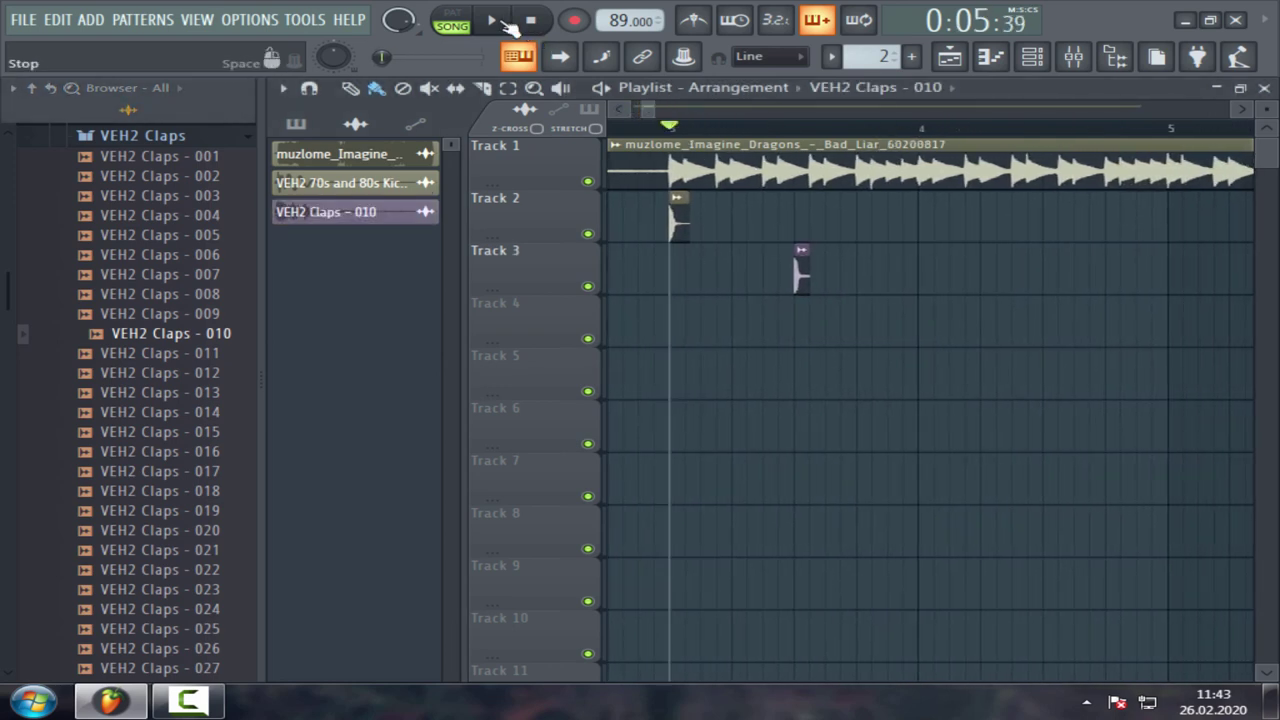
pyautogui.click(498, 21)
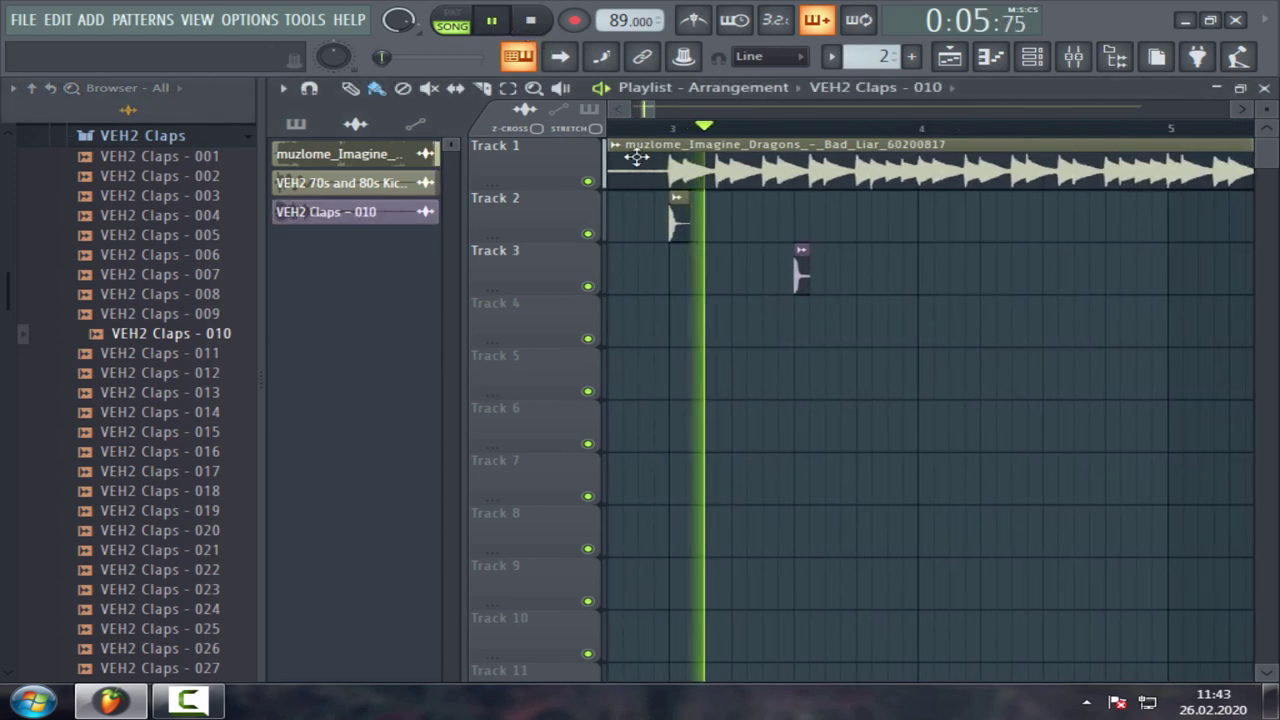
pyautogui.click(926, 215)
pyautogui.click(1051, 270)
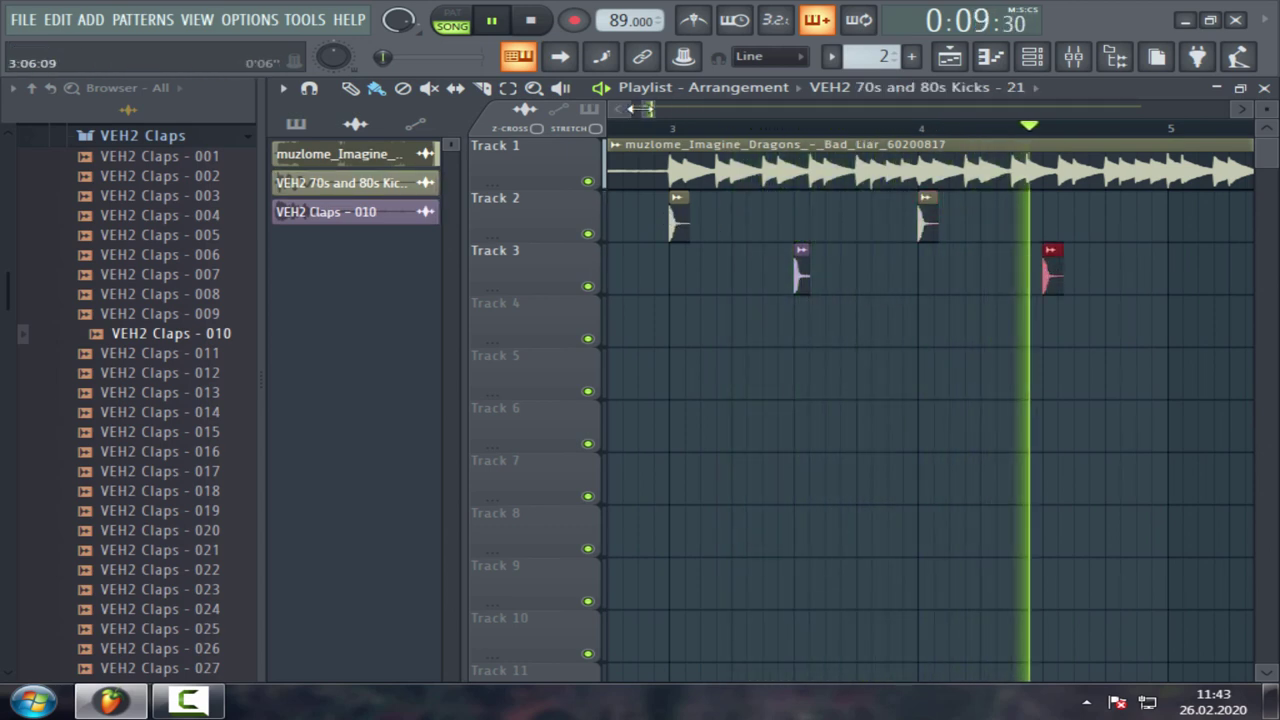
pyautogui.moveTo(641, 108); pyautogui.dragTo(647, 112)
pyautogui.click(532, 21)
# Rearrange bar 3 with claps on beats 2 and 4 and a second kick just before the last clap, and play it.
pyautogui.click(620, 287)
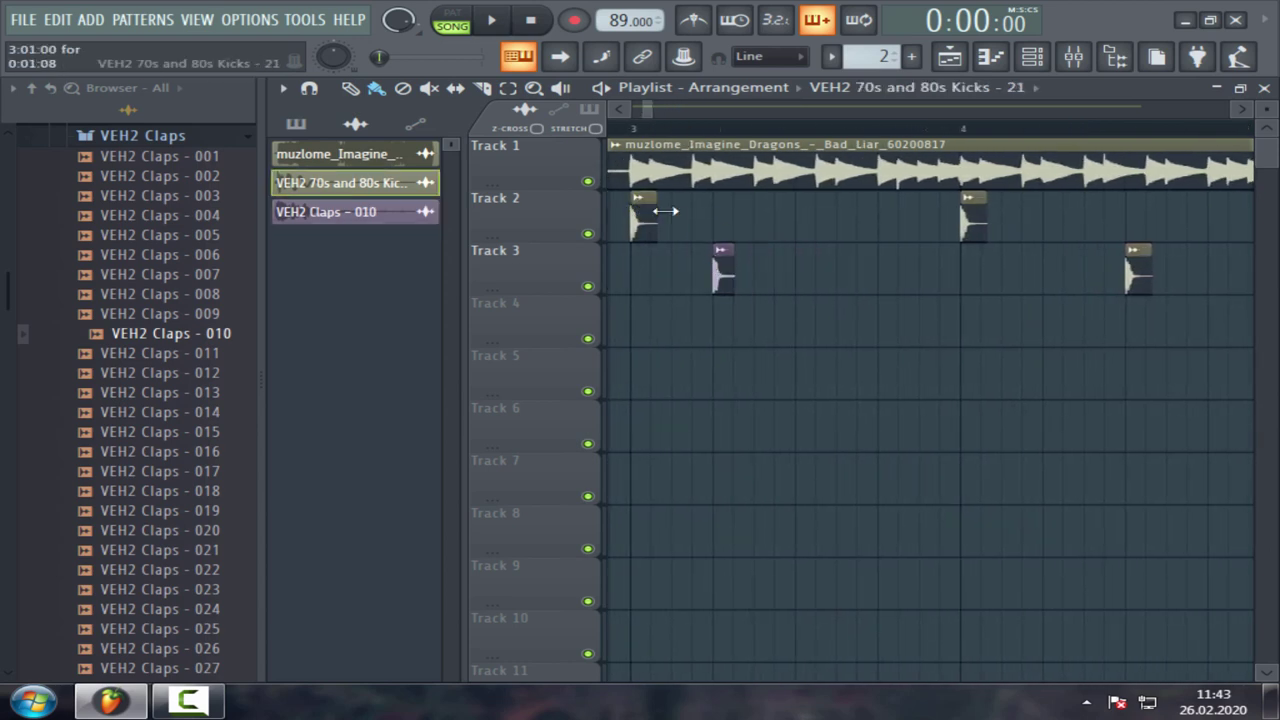
pyautogui.click(733, 272)
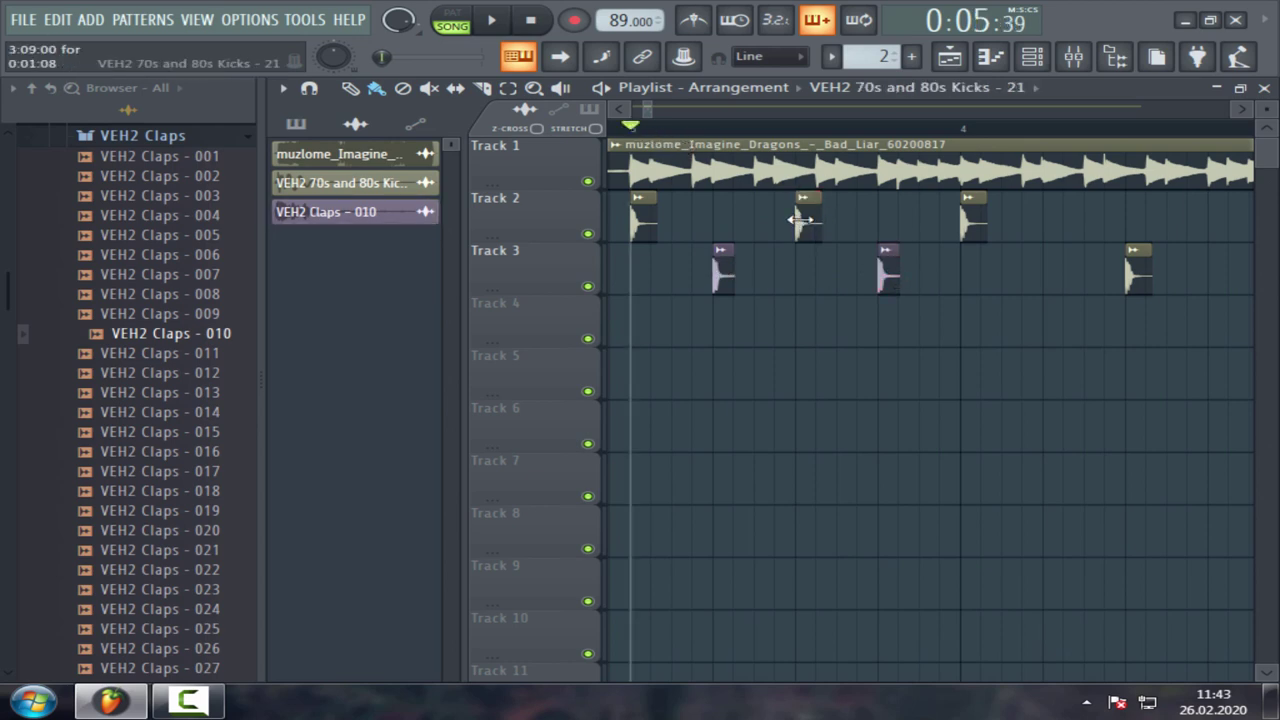
pyautogui.press('space')
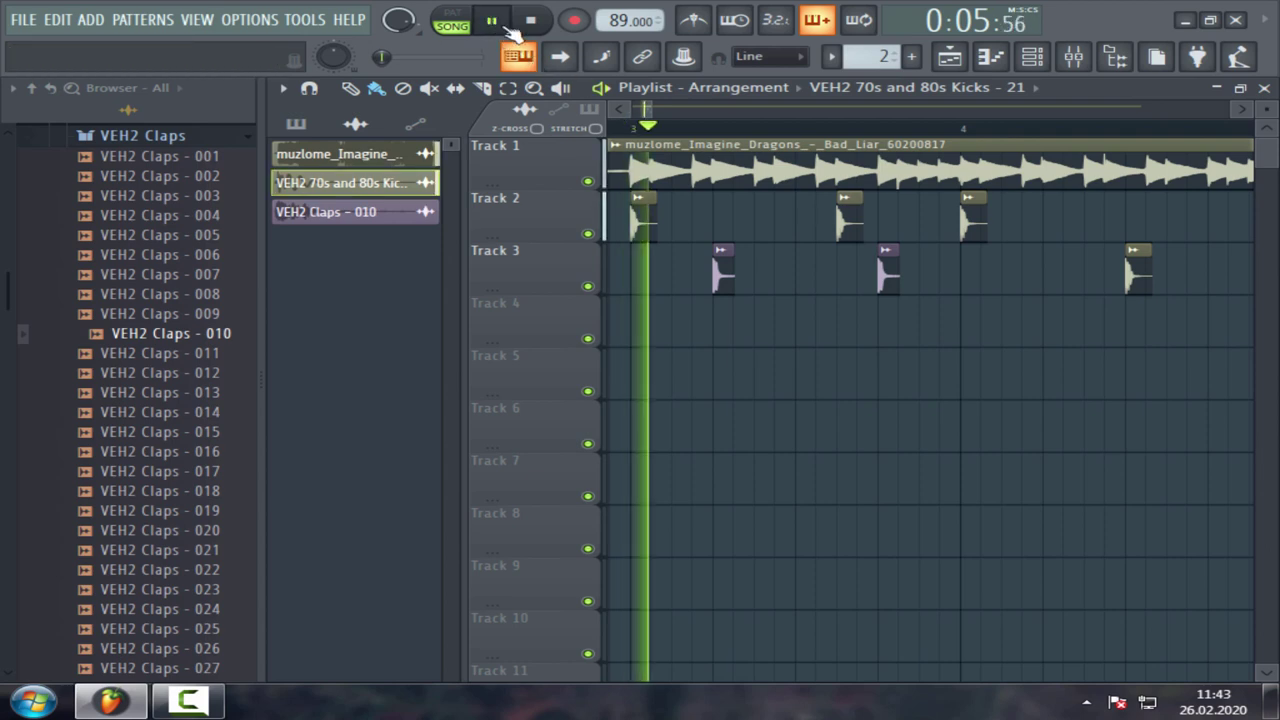
# Delete the extra kicks in bar 4 and copy the four kick and clap clips of bar 3 there.
pyautogui.rightClick(972, 217)
pyautogui.rightClick(1137, 270)
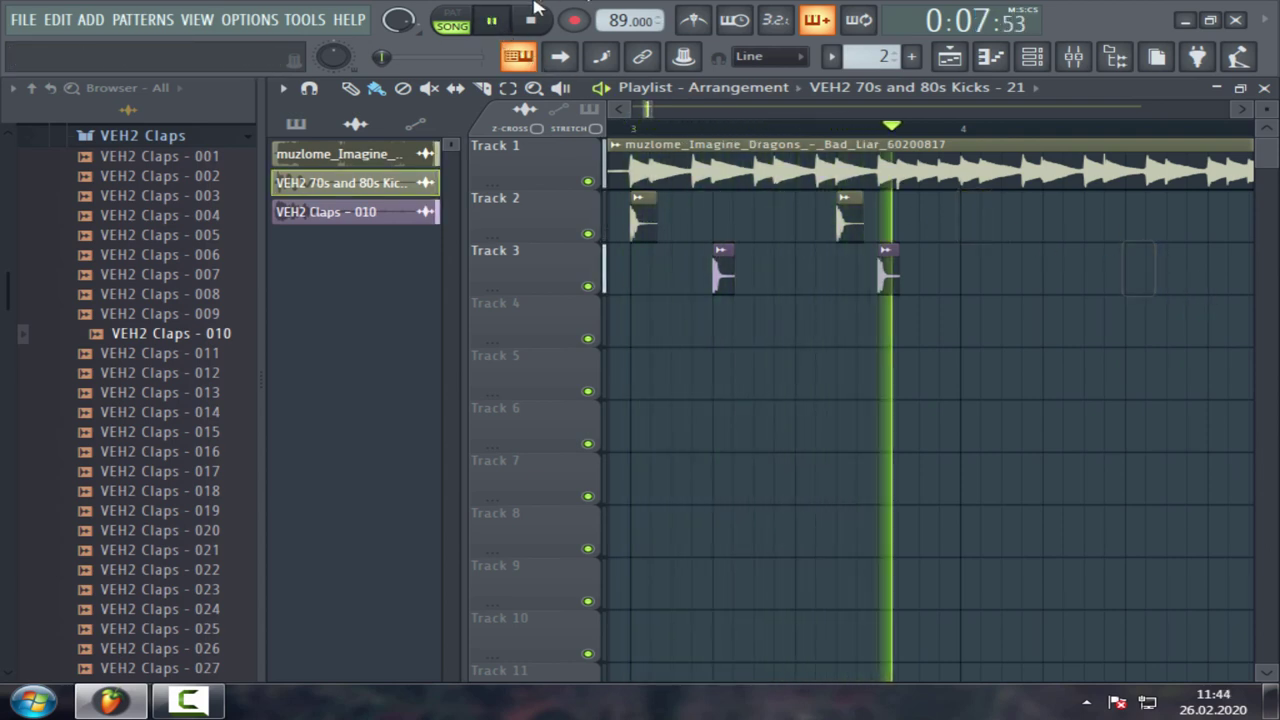
pyautogui.press('space')
pyautogui.moveTo(946, 190); pyautogui.dragTo(628, 348)
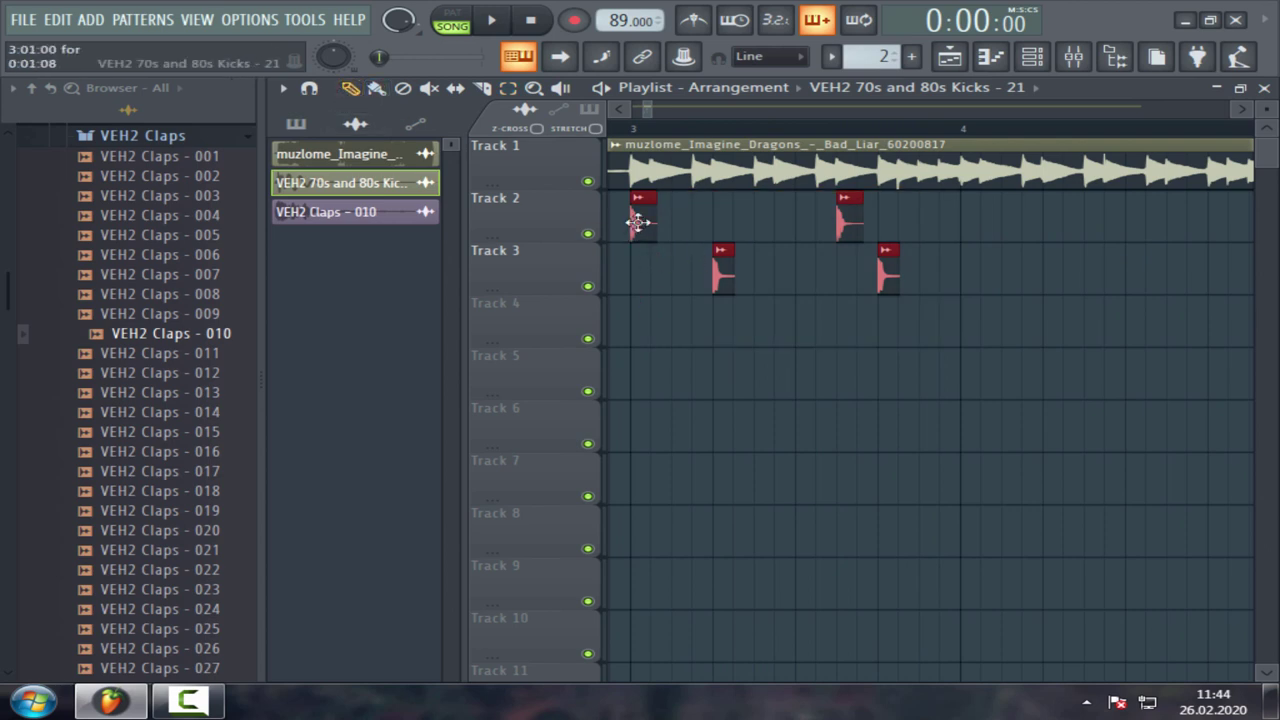
pyautogui.moveTo(637, 222); pyautogui.dragTo(962, 244)
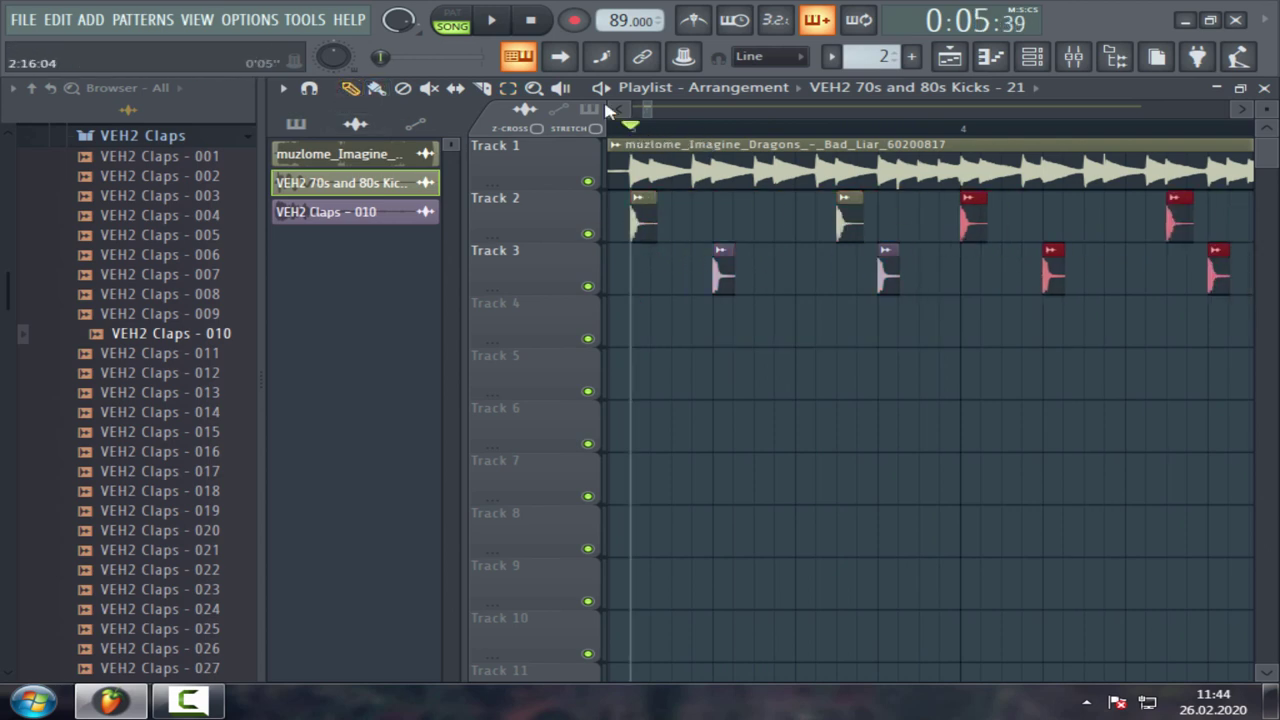
# Audition more VEH2 claps during playback and replace the clap sample on Track 3 with VEH2 Claps - 018.
pyautogui.click(159, 435)
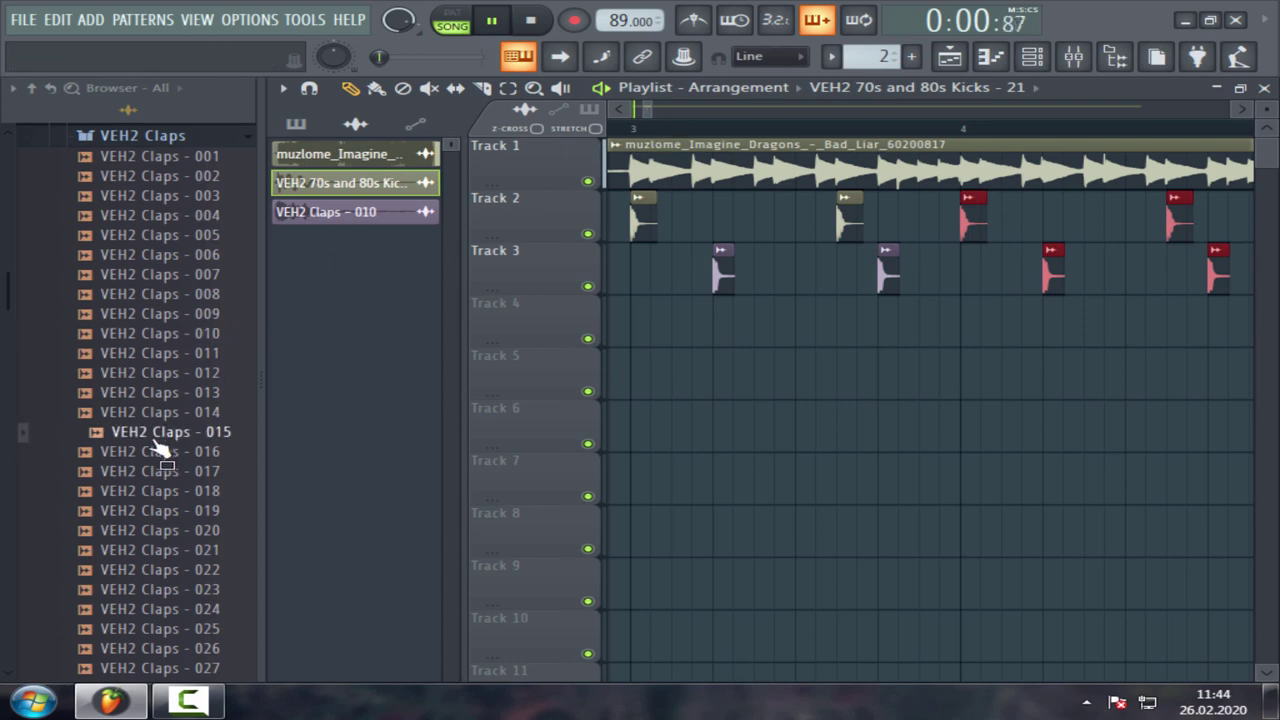
pyautogui.scroll(-4, 172, 418)
pyautogui.click(167, 222)
pyautogui.click(172, 237)
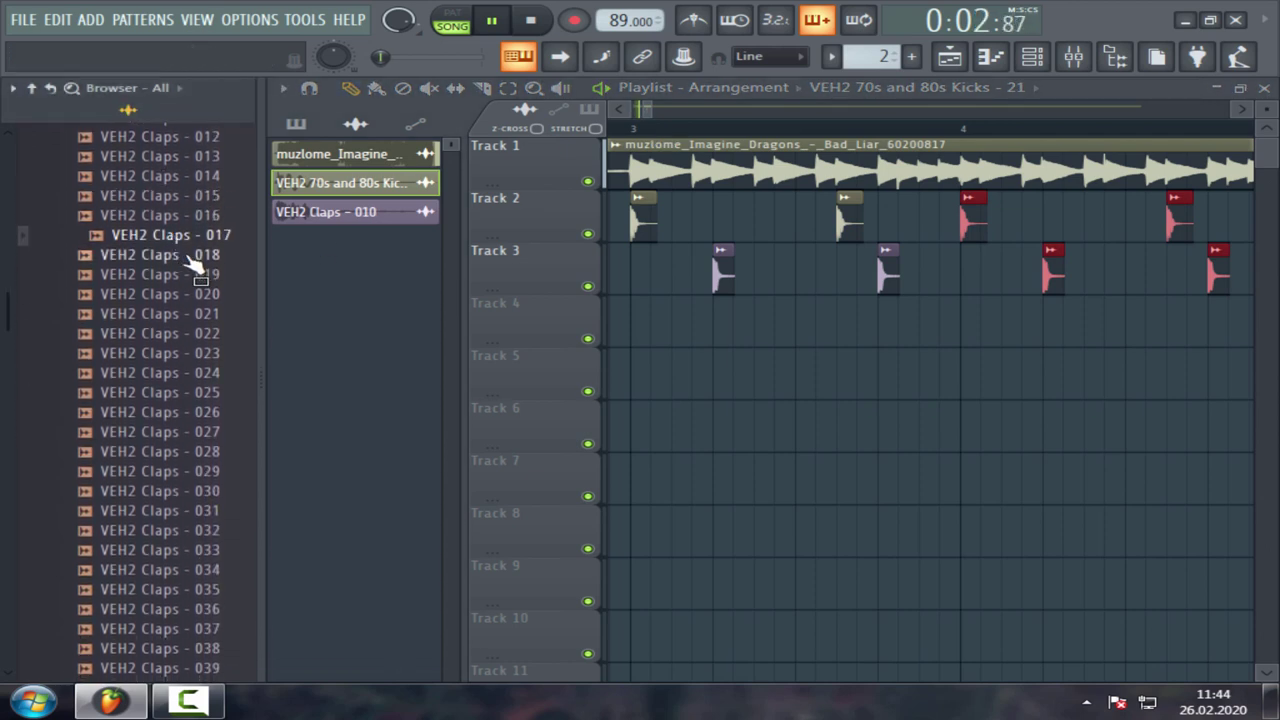
pyautogui.click(190, 254)
pyautogui.moveTo(197, 268); pyautogui.dragTo(975, 272)
pyautogui.moveTo(647, 109); pyautogui.dragTo(671, 112)
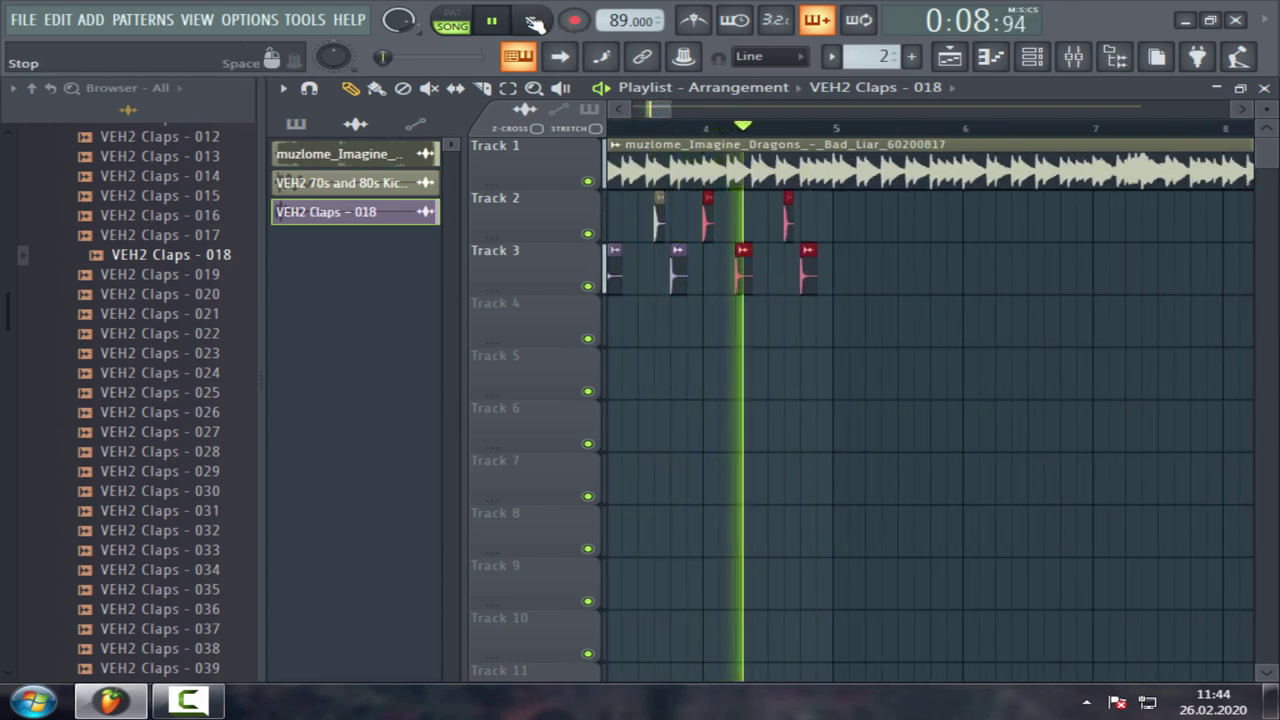
pyautogui.click(533, 21)
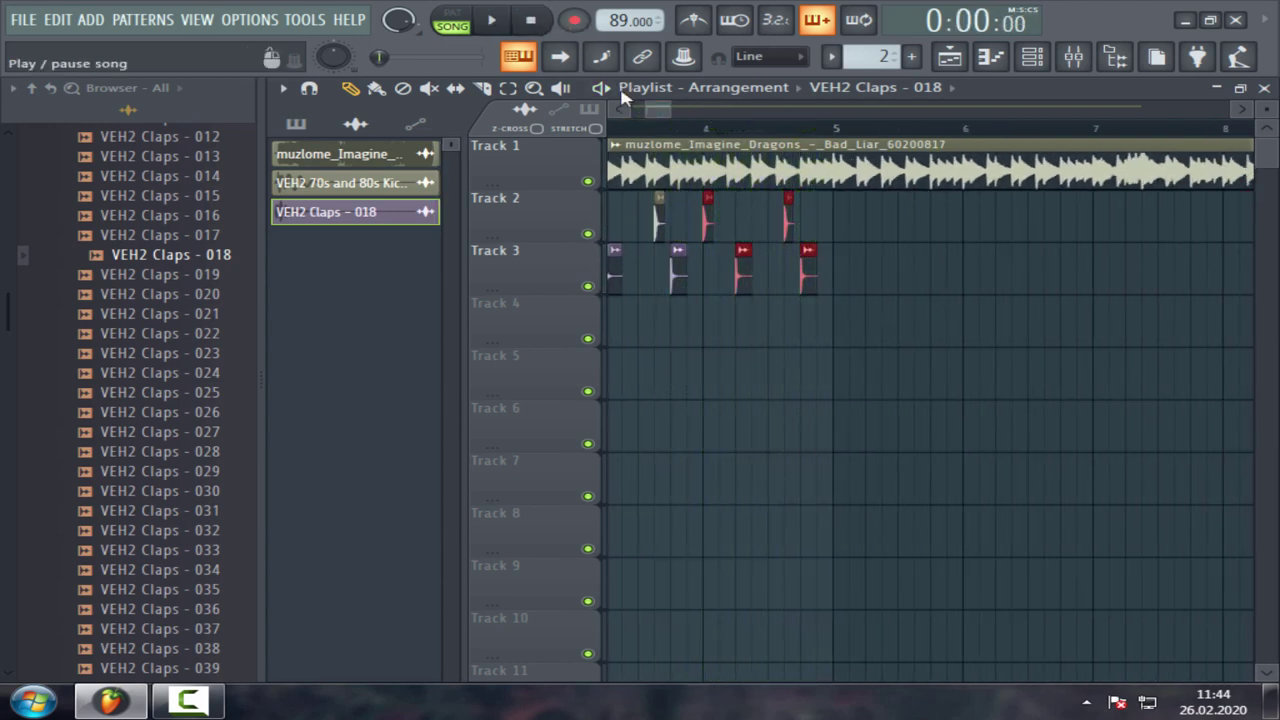
# Examine the song, kick and clap channels in the Channel rack and return to the start of the playlist.
pyautogui.moveTo(667, 103); pyautogui.dragTo(630, 113)
pyautogui.rightClick(612, 5)
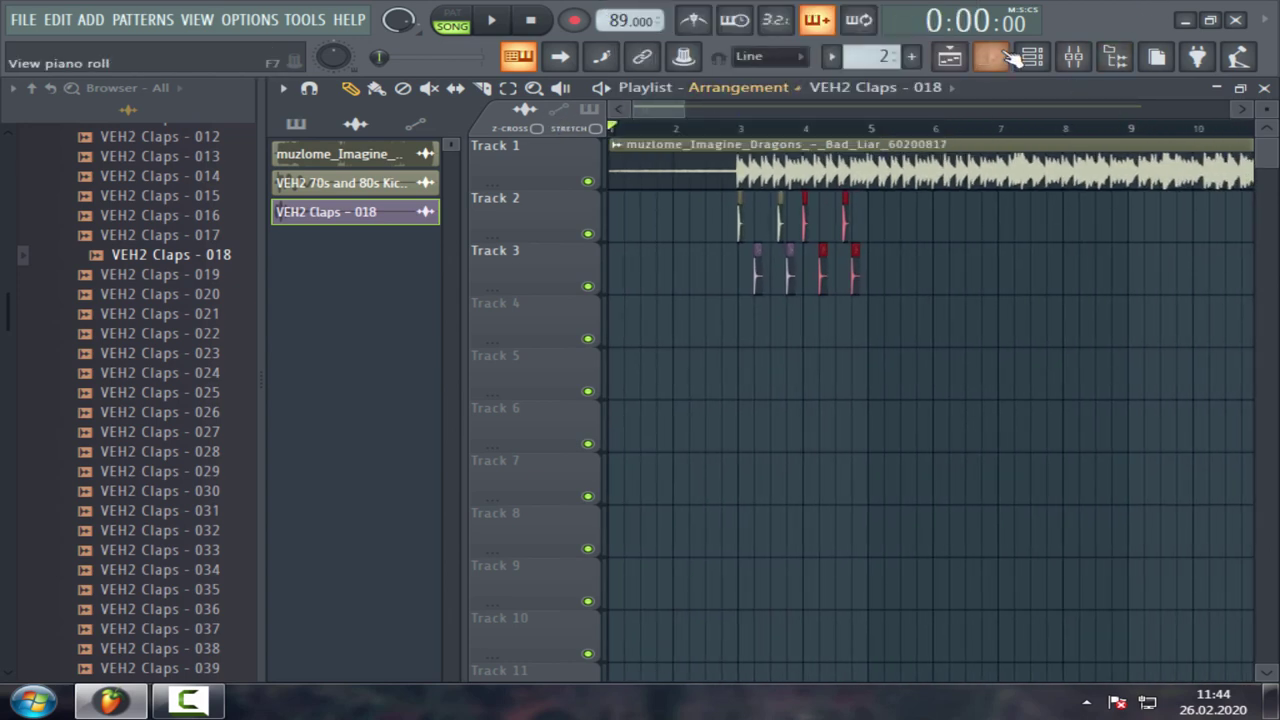
pyautogui.click(1040, 58)
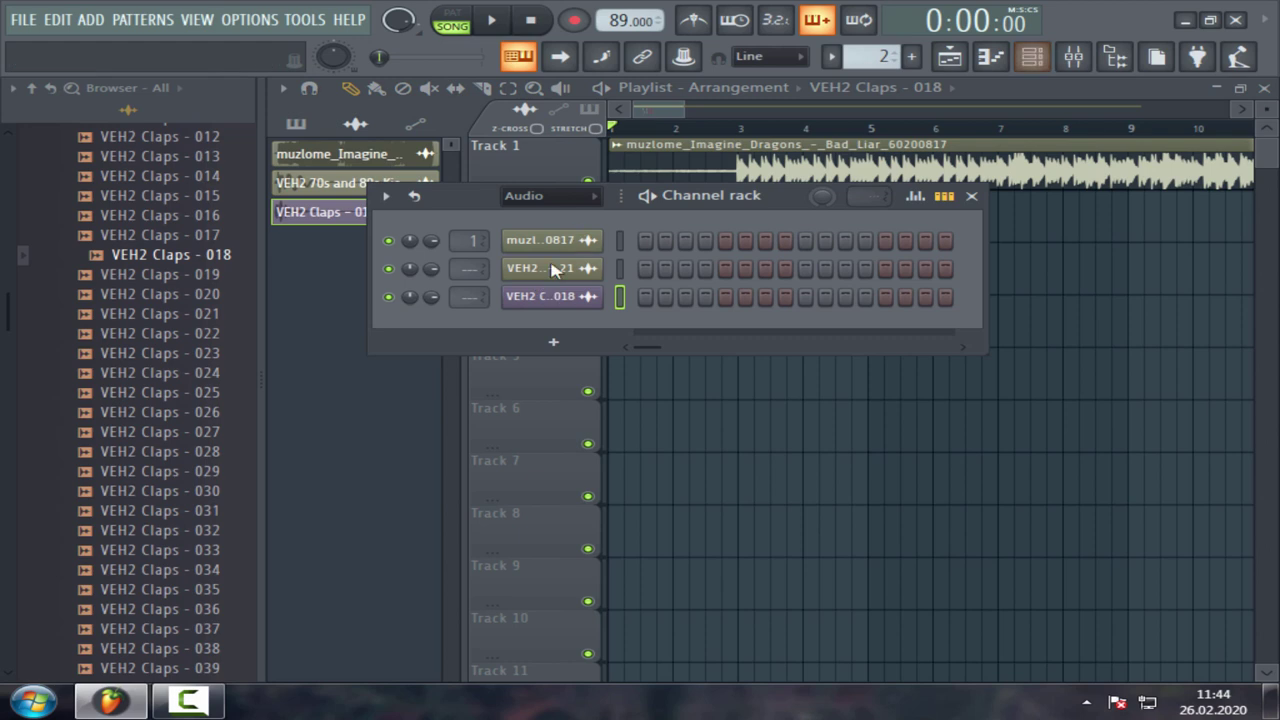
pyautogui.click(676, 110)
pyautogui.moveTo(684, 109)
pyautogui.mouseDown()
pyautogui.moveTo(662, 122)
pyautogui.moveTo(660, 98)
pyautogui.moveTo(674, 117)
pyautogui.mouseUp()
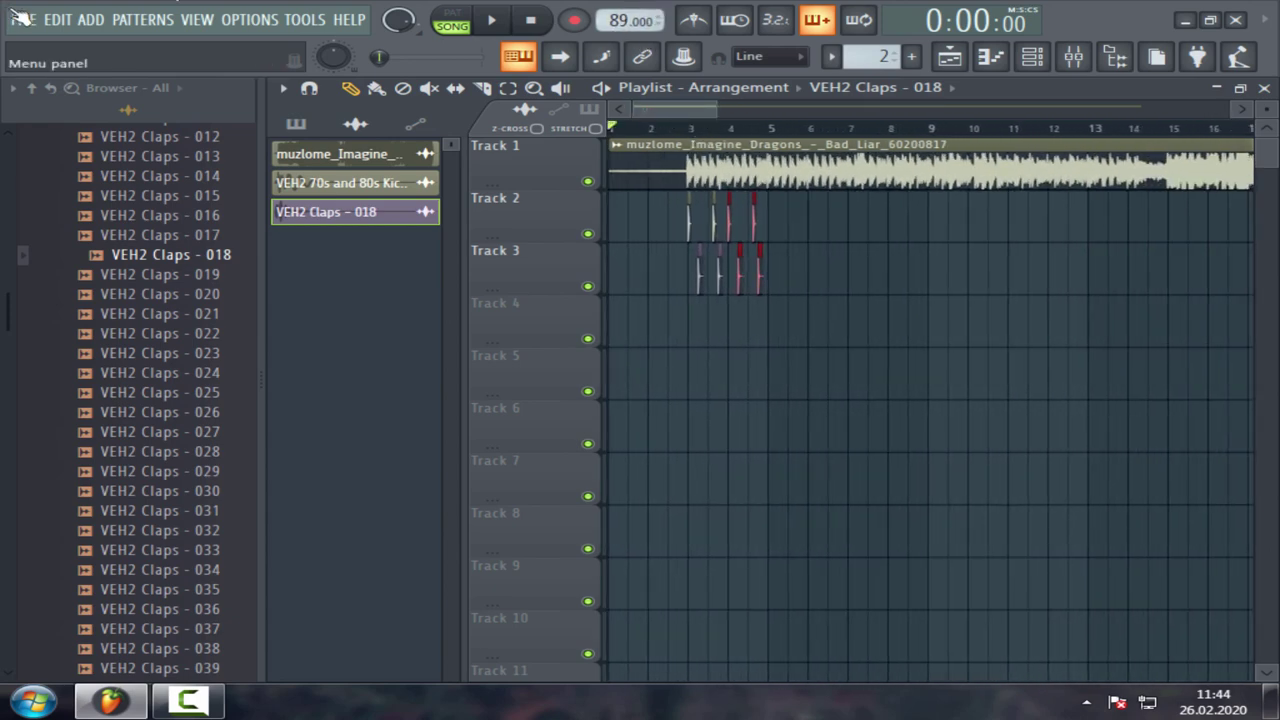
# Open the existing project file rem bad loiar.flp from the Projects folder.
pyautogui.click(22, 19)
pyautogui.click(50, 86)
pyautogui.click(673, 400)
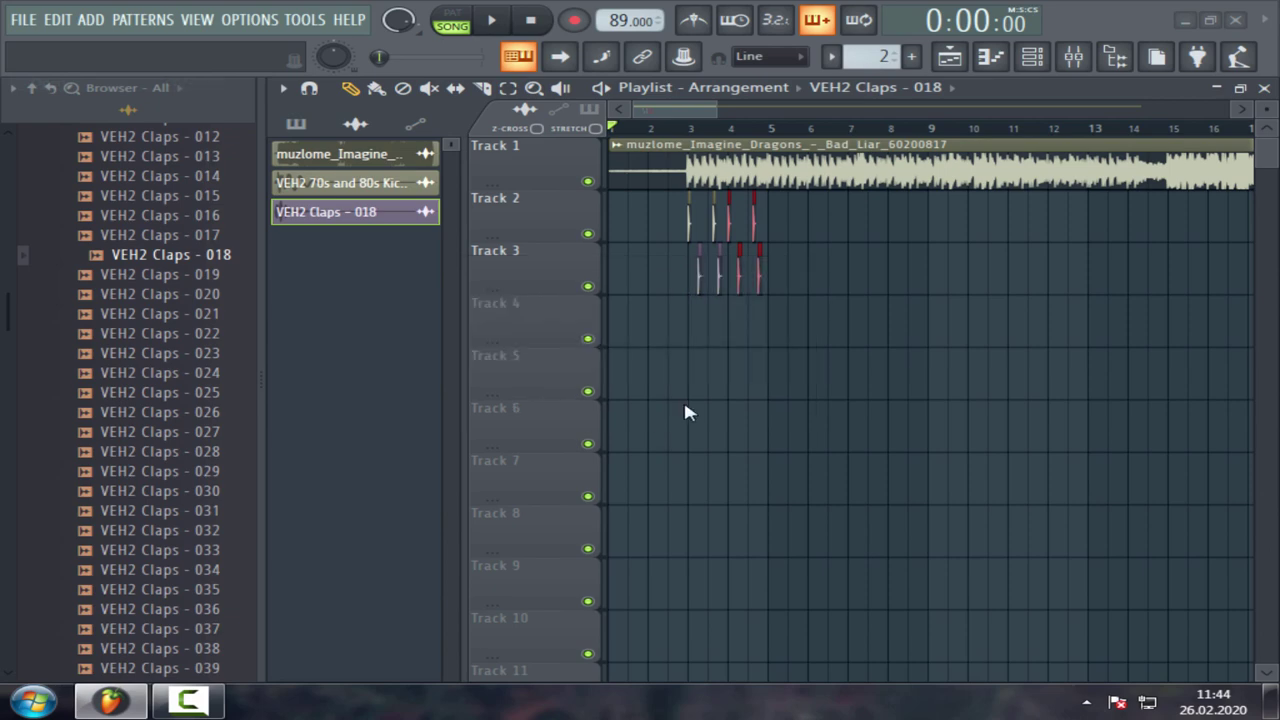
pyautogui.click(388, 329)
pyautogui.scroll(-5, 459, 350)
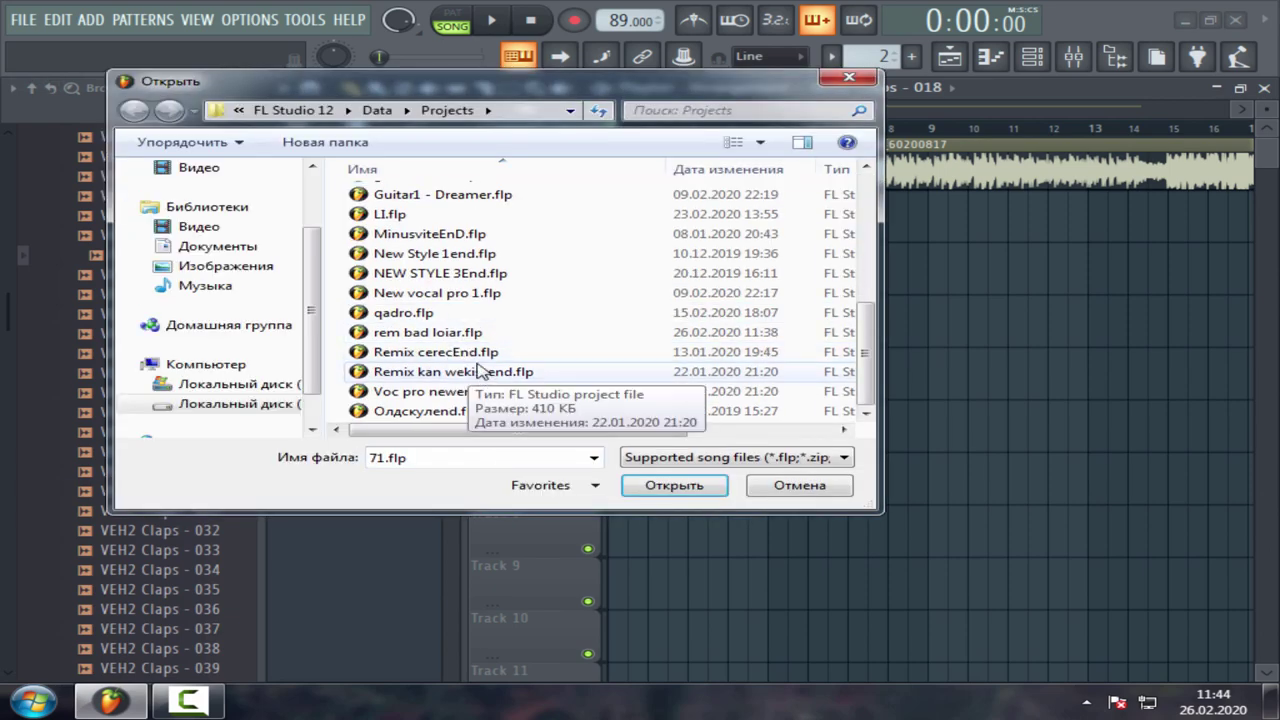
pyautogui.click(440, 332)
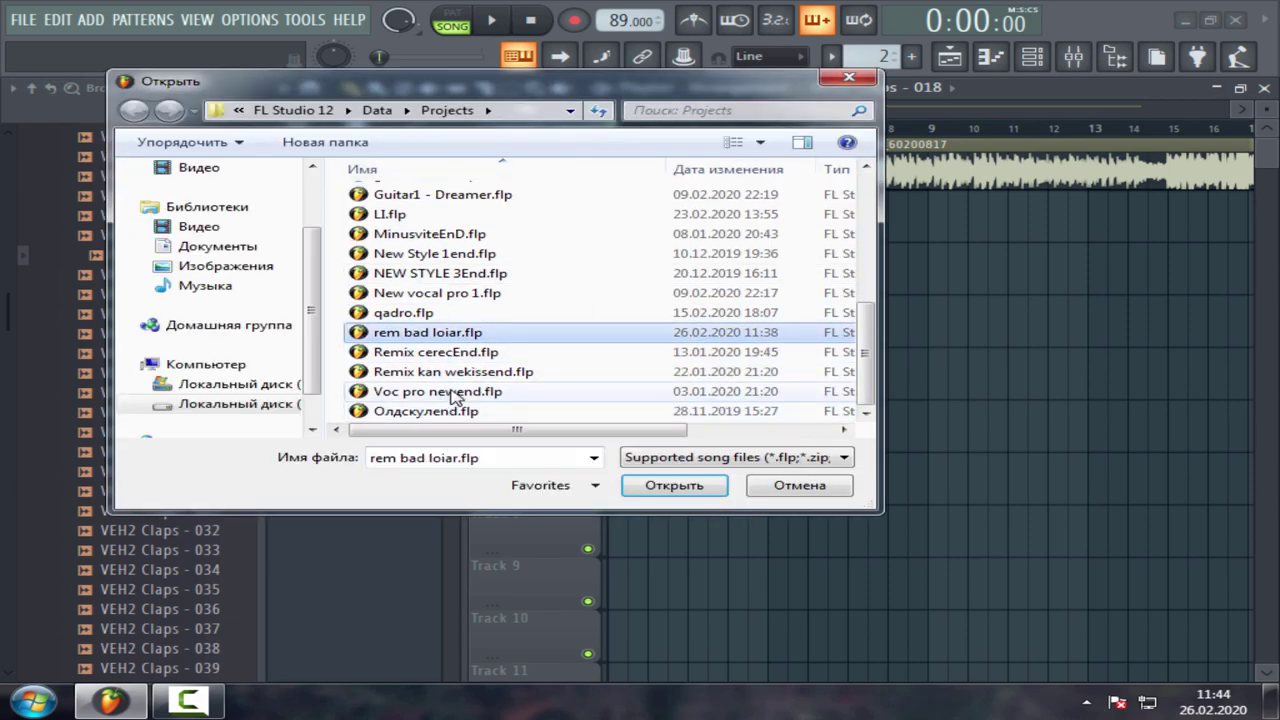
pyautogui.scroll(5, 522, 395)
pyautogui.scroll(-5, 500, 375)
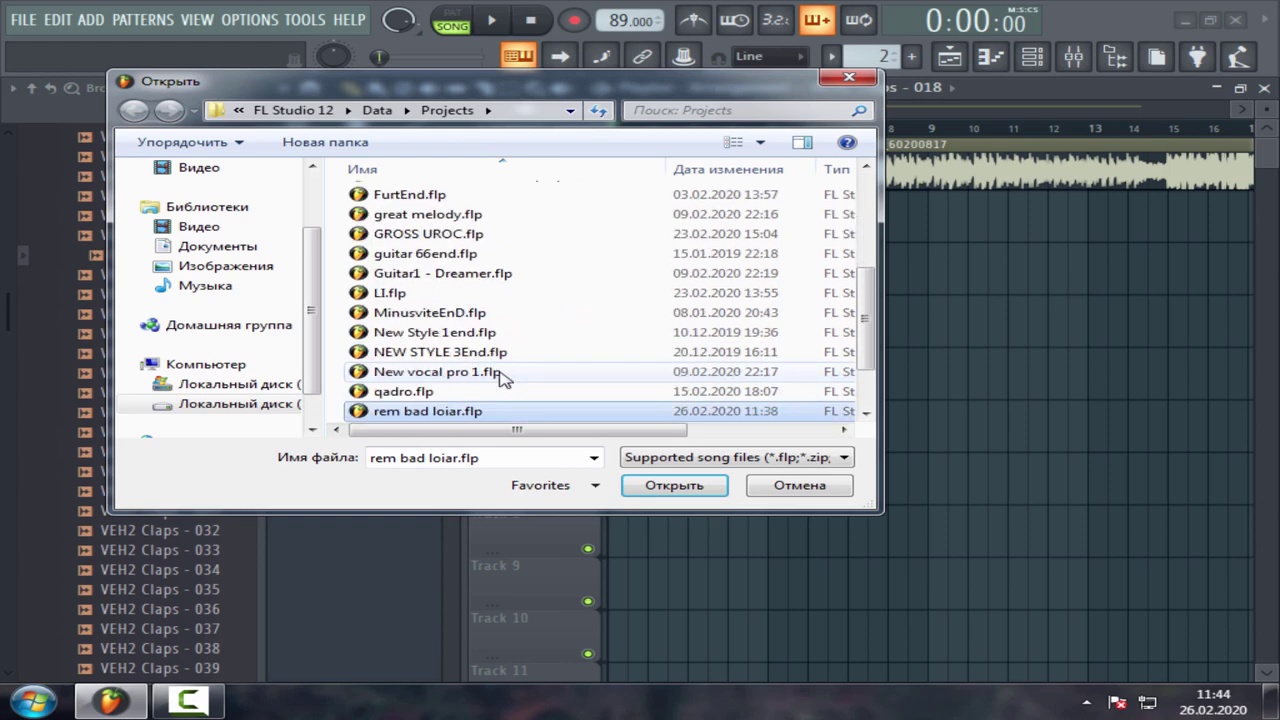
pyautogui.scroll(5, 471, 237)
pyautogui.scroll(-5, 500, 300)
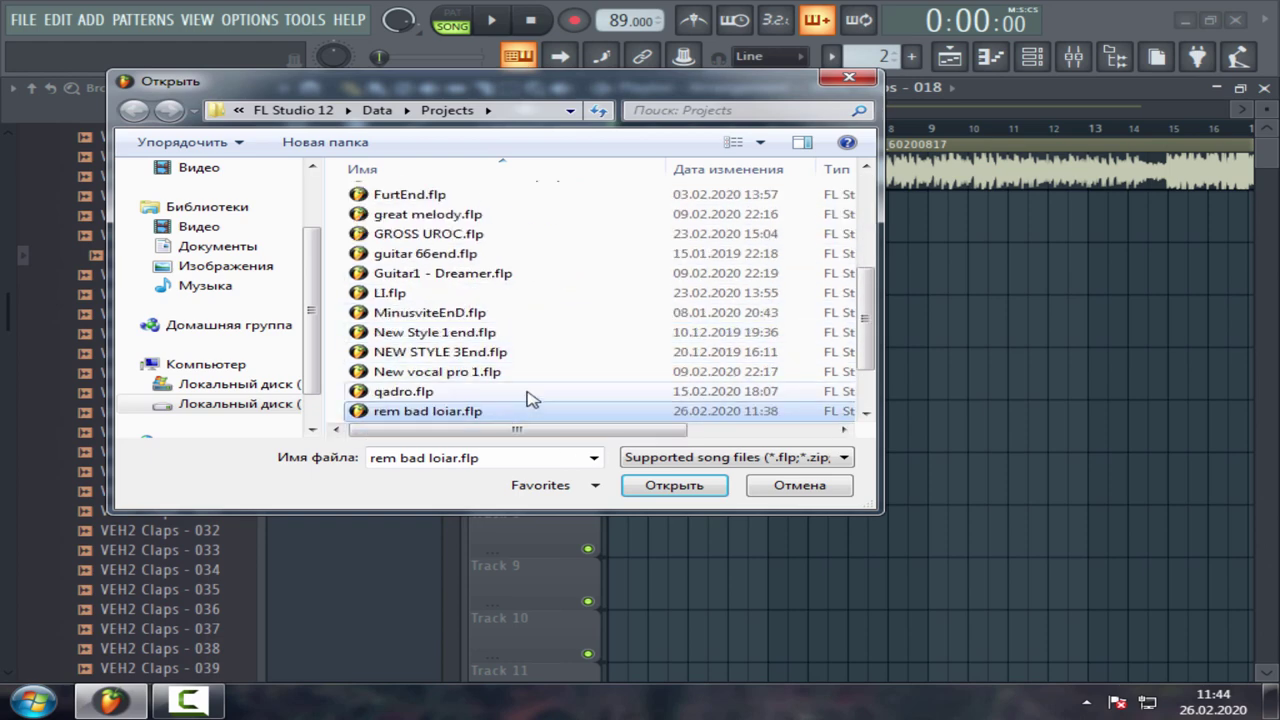
pyautogui.scroll(-2, 600, 400)
pyautogui.click(674, 487)
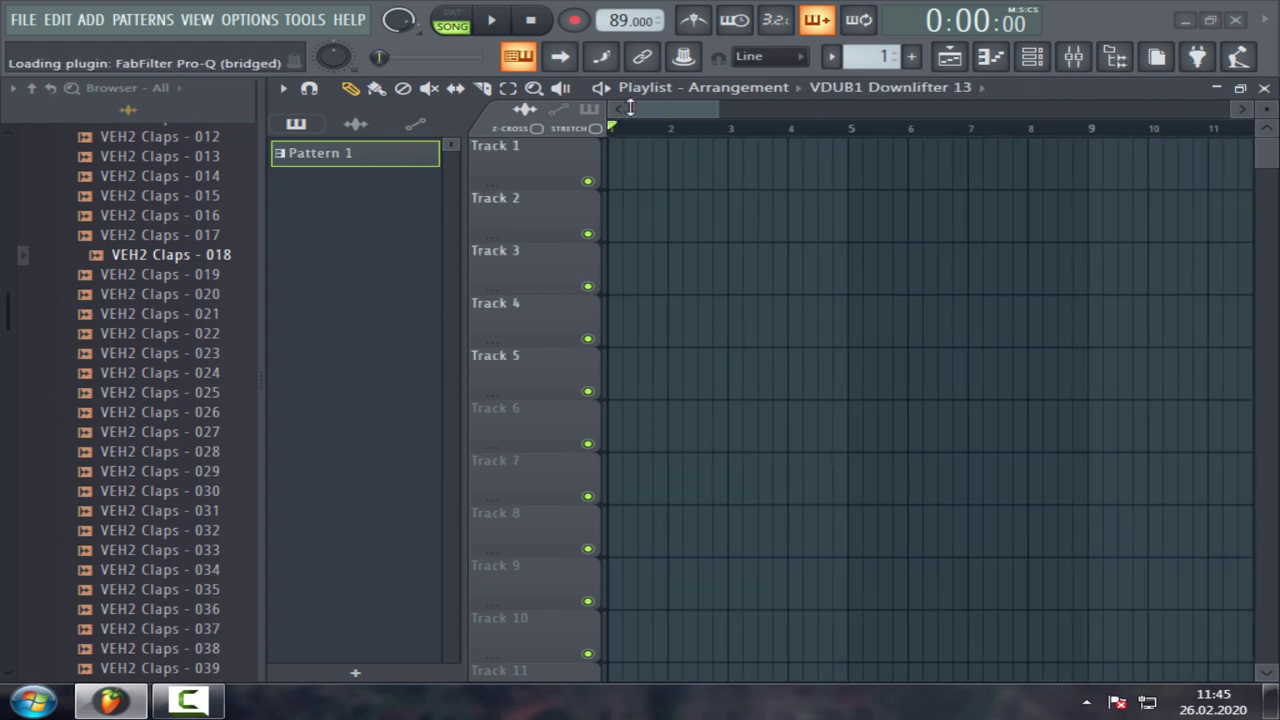
# Examine the project's arrangement, the Master and Insert 1 effect slots in the mixer, and the channel list.
pyautogui.moveTo(700, 128); pyautogui.dragTo(892, 108)
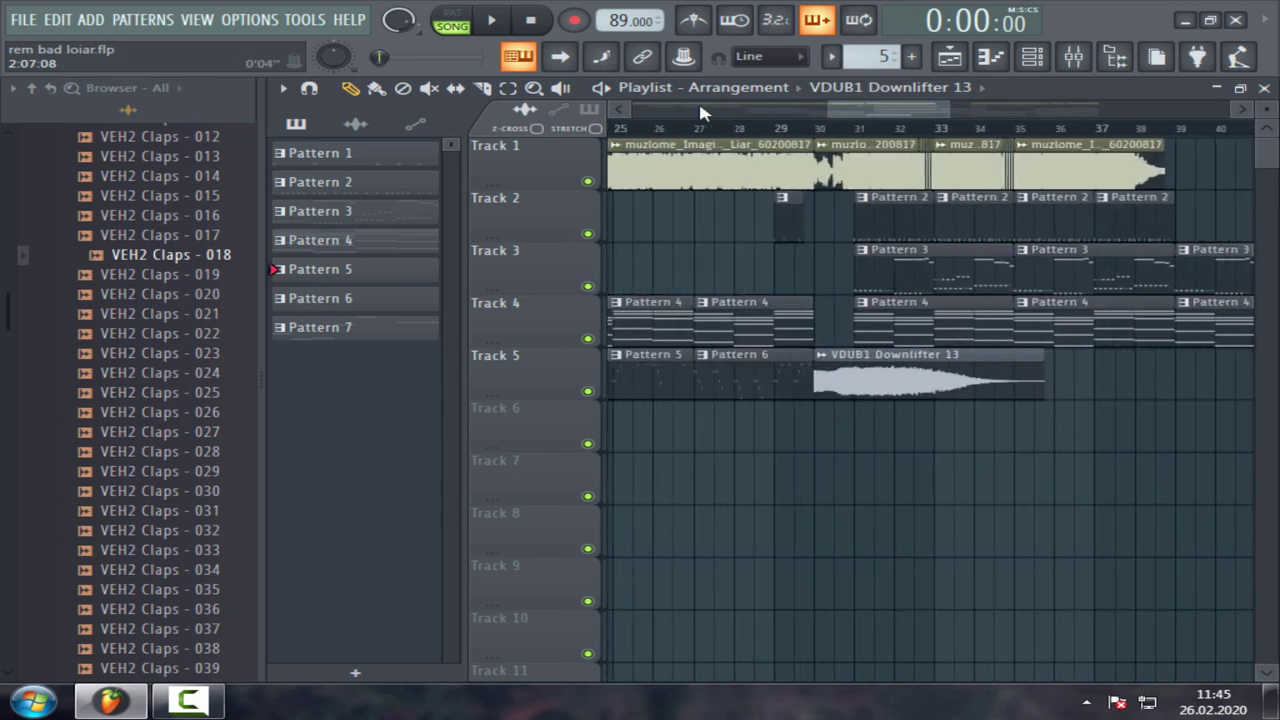
pyautogui.click(1074, 57)
pyautogui.click(352, 220)
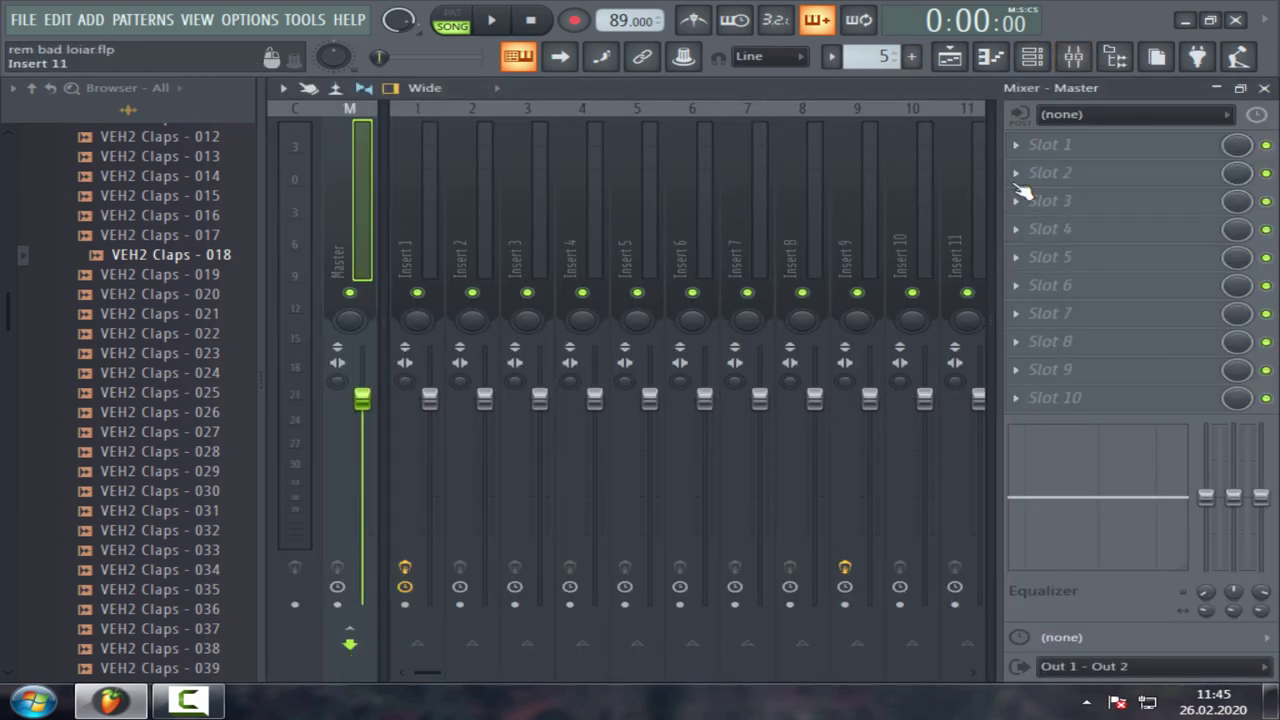
pyautogui.click(418, 240)
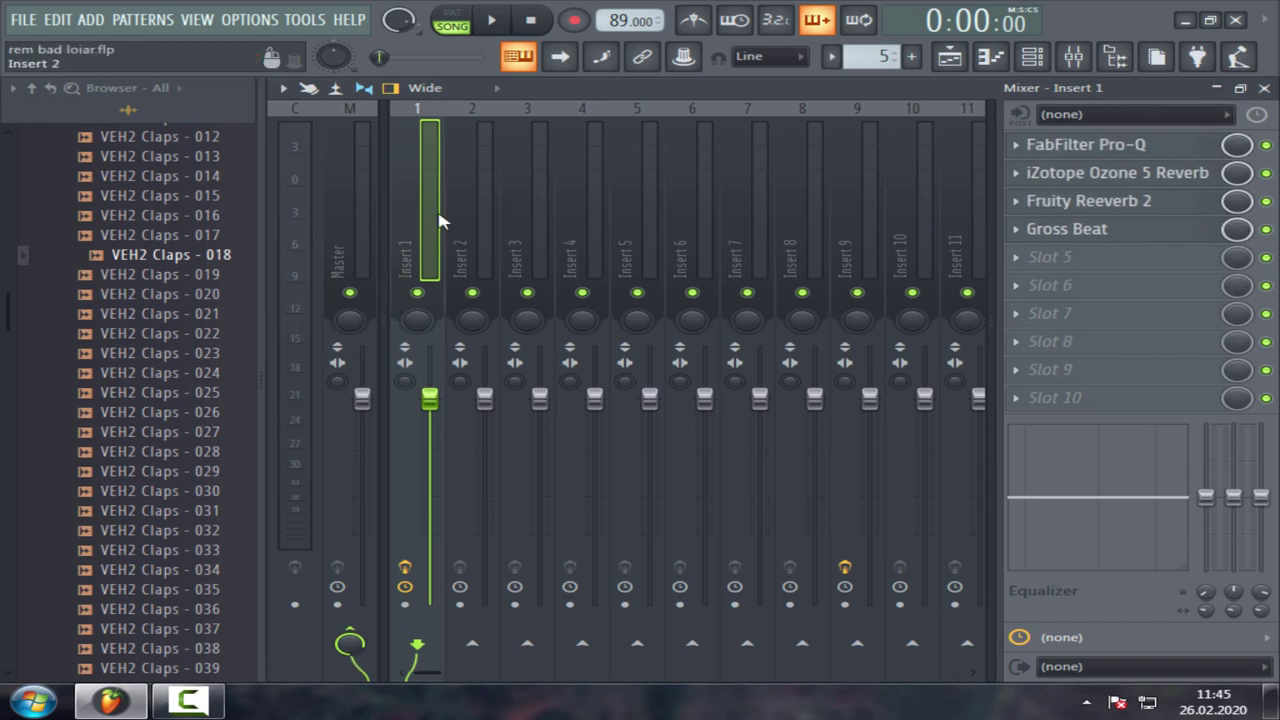
pyautogui.click(1033, 57)
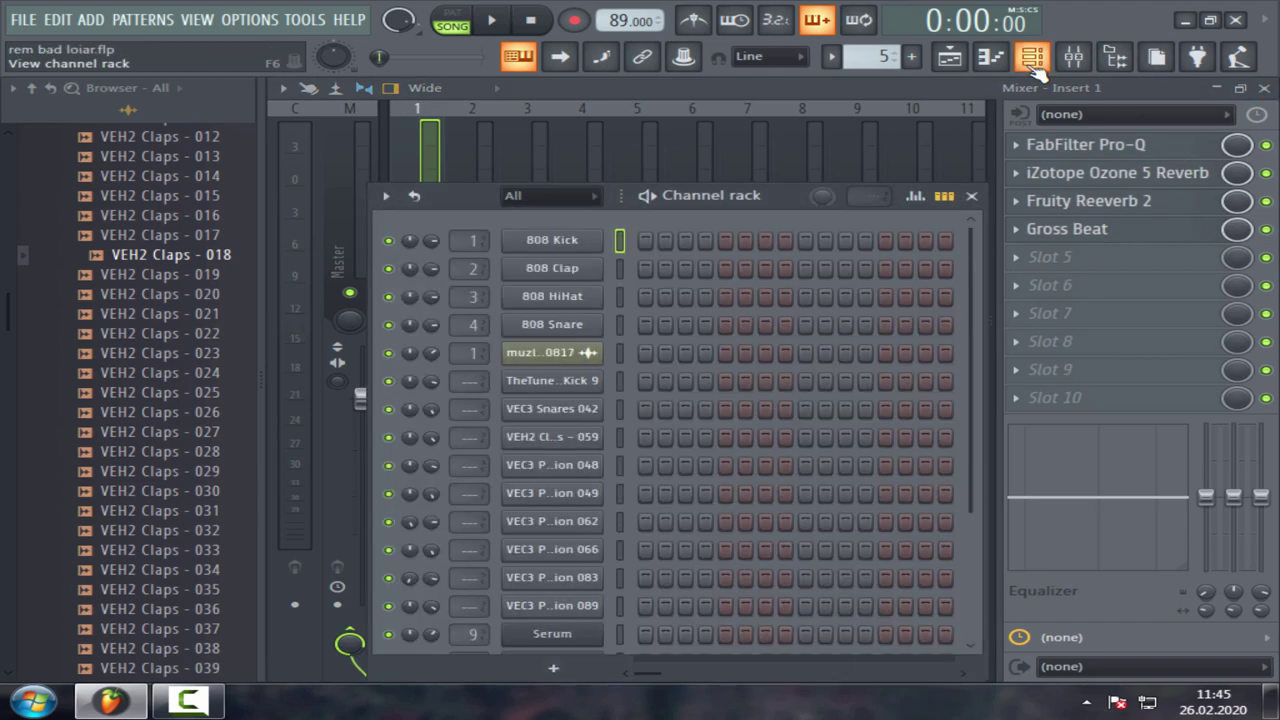
pyautogui.click(1039, 61)
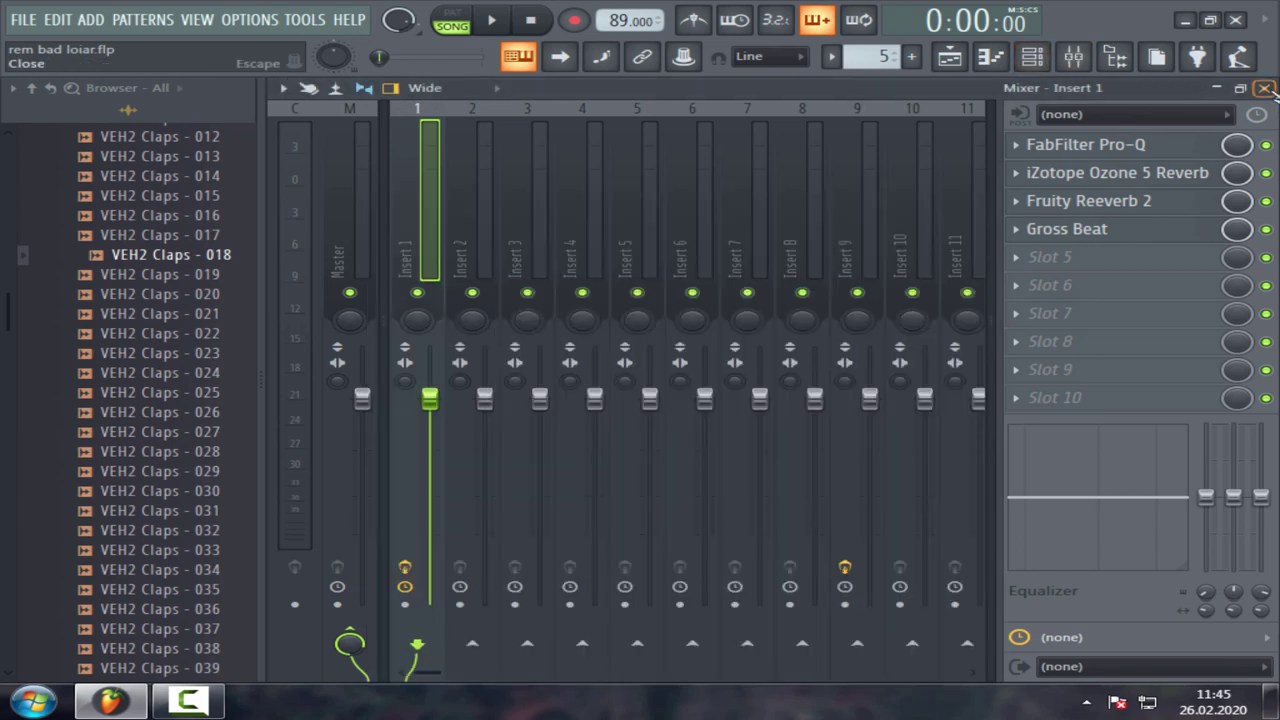
pyautogui.click(338, 222)
pyautogui.click(1265, 89)
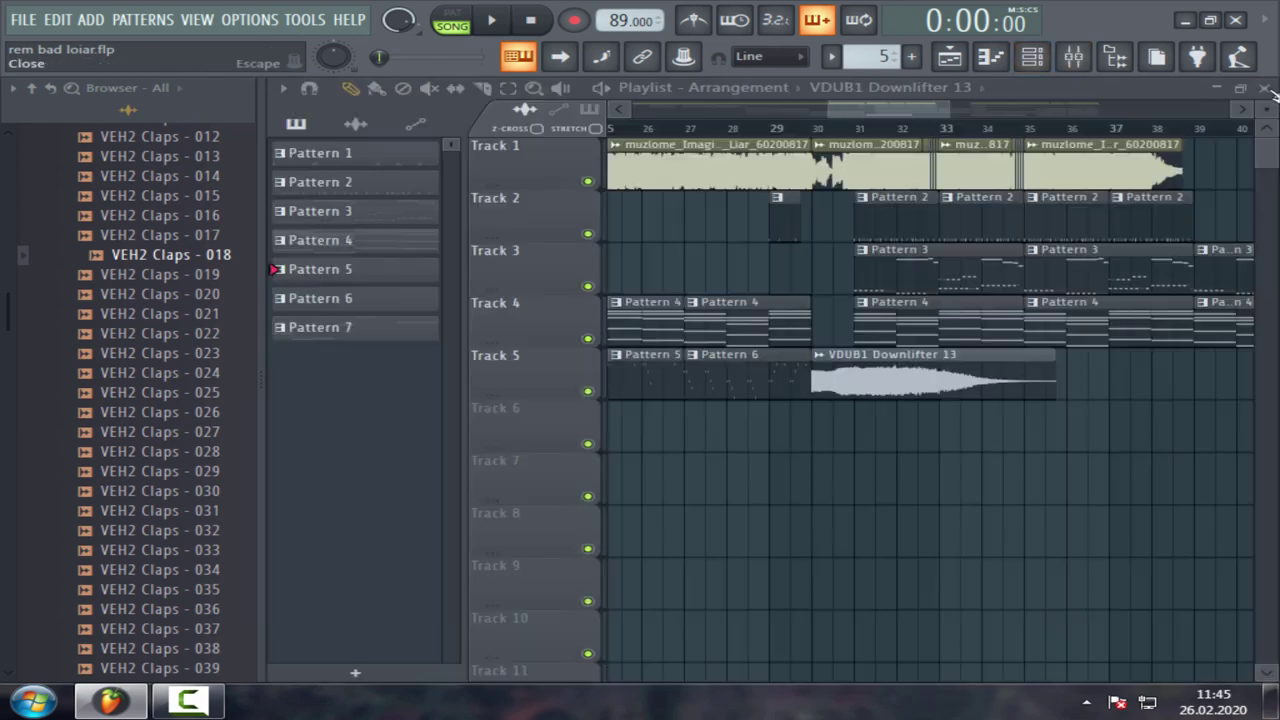
# Inspect the pitch and time-stretching settings of the Bad Liar audio clip channel.
pyautogui.click(1031, 57)
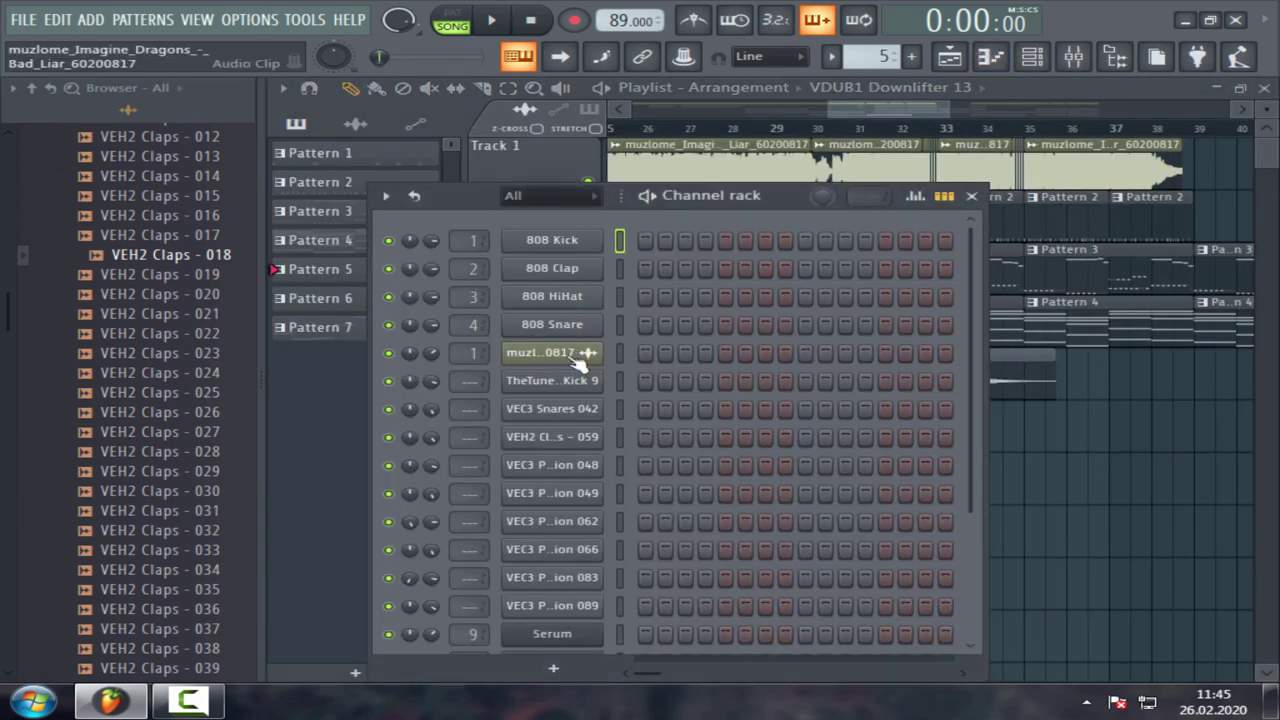
pyautogui.click(575, 358)
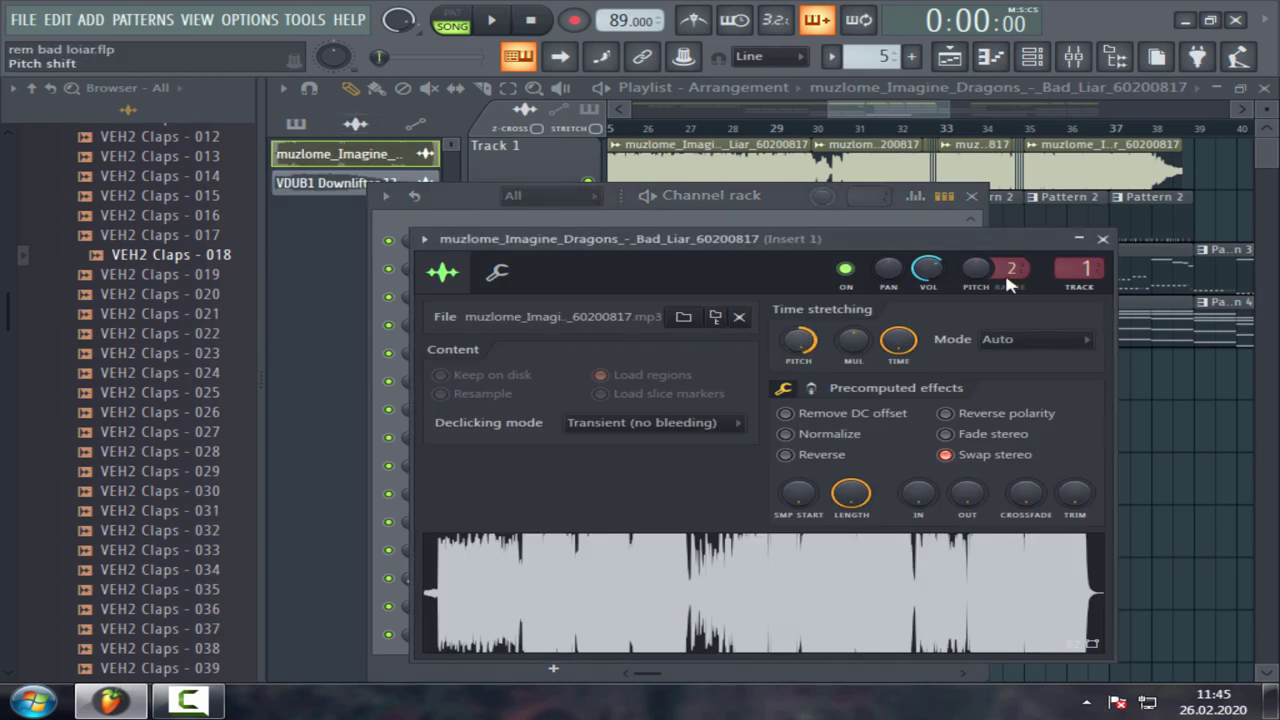
pyautogui.click(1105, 240)
# Play the arrangement from bar 23 to about bar 43, follow the playhead, and stop playback.
pyautogui.moveTo(924, 110); pyautogui.dragTo(838, 110)
pyautogui.click(832, 128)
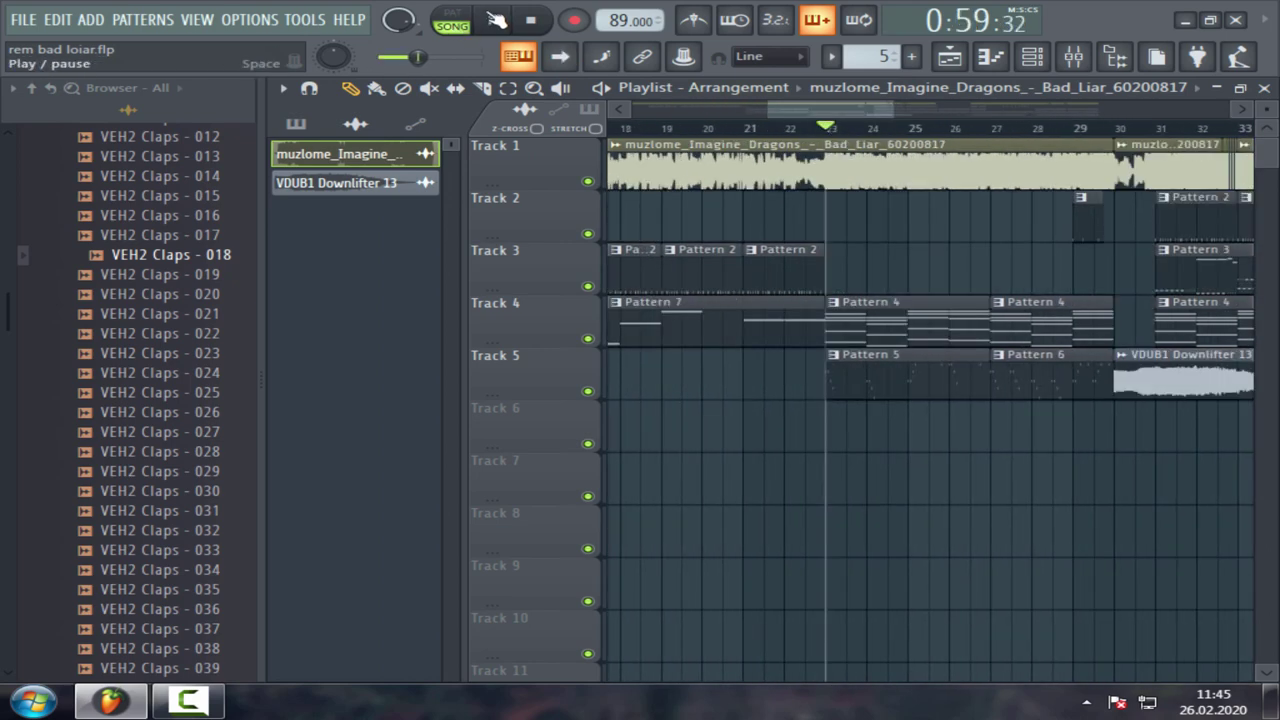
pyautogui.click(496, 20)
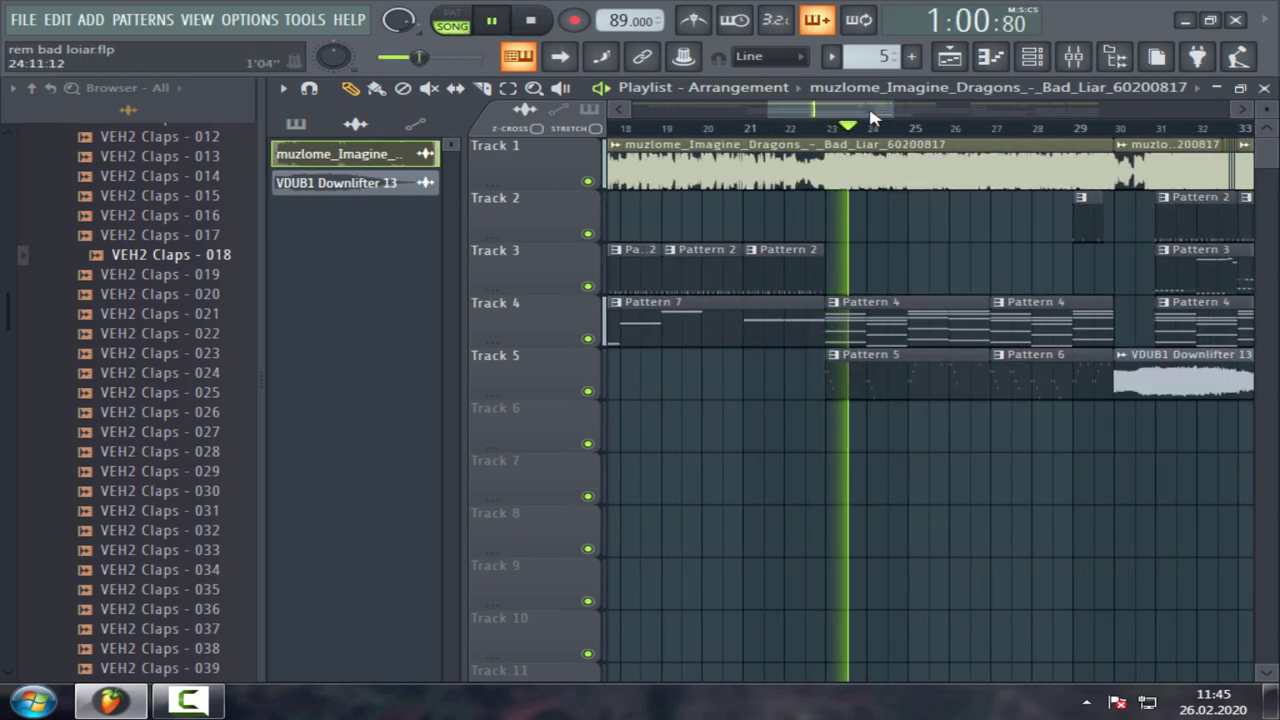
pyautogui.scroll(3, 869, 111)
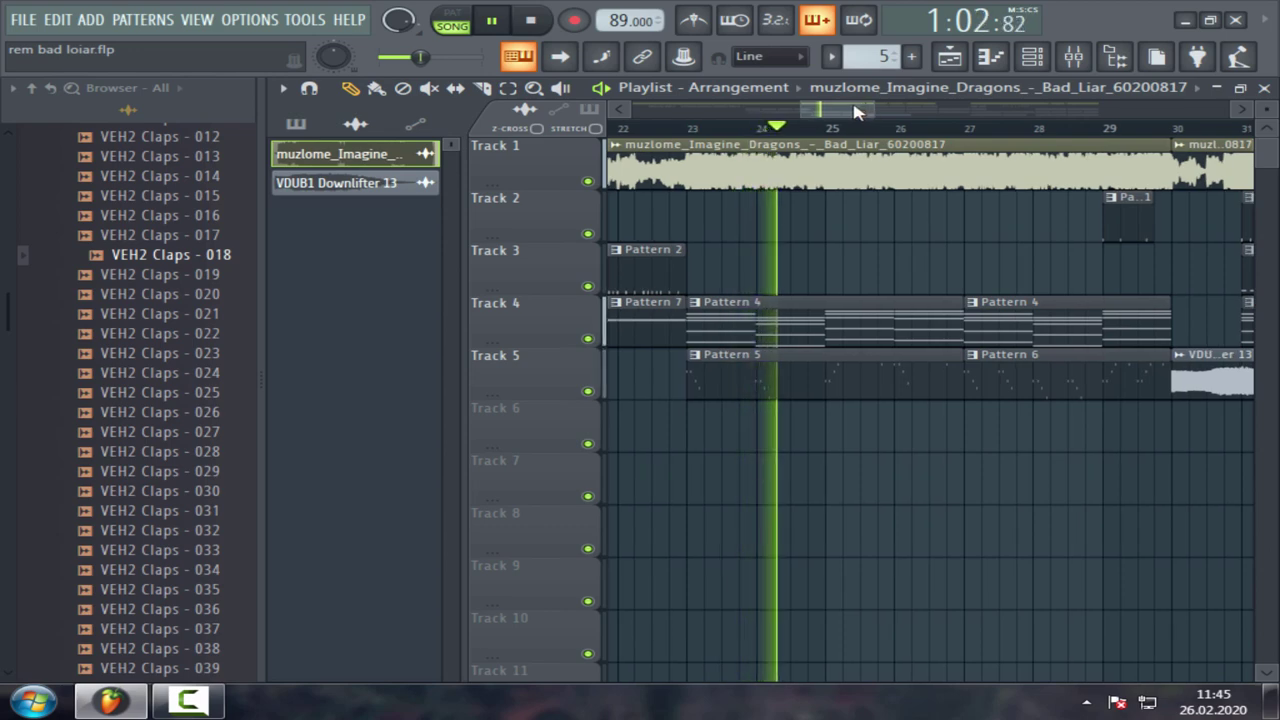
pyautogui.scroll(-2, 855, 111)
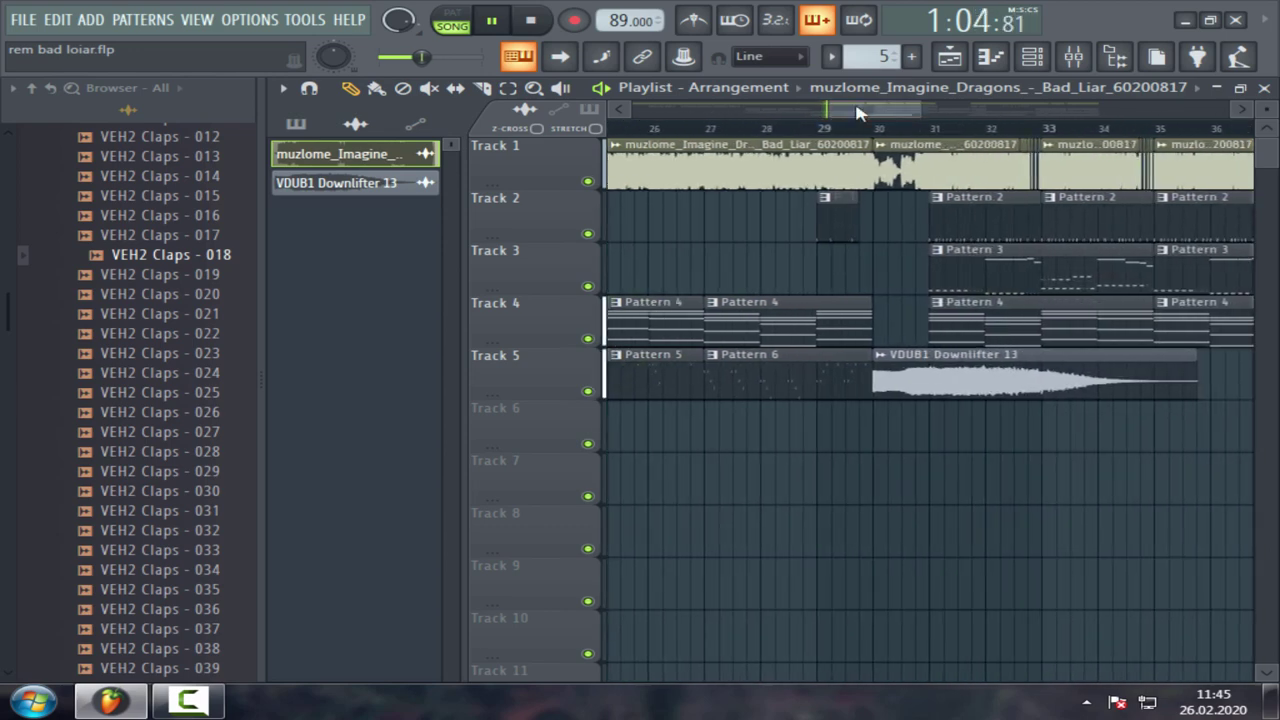
pyautogui.click(192, 708)
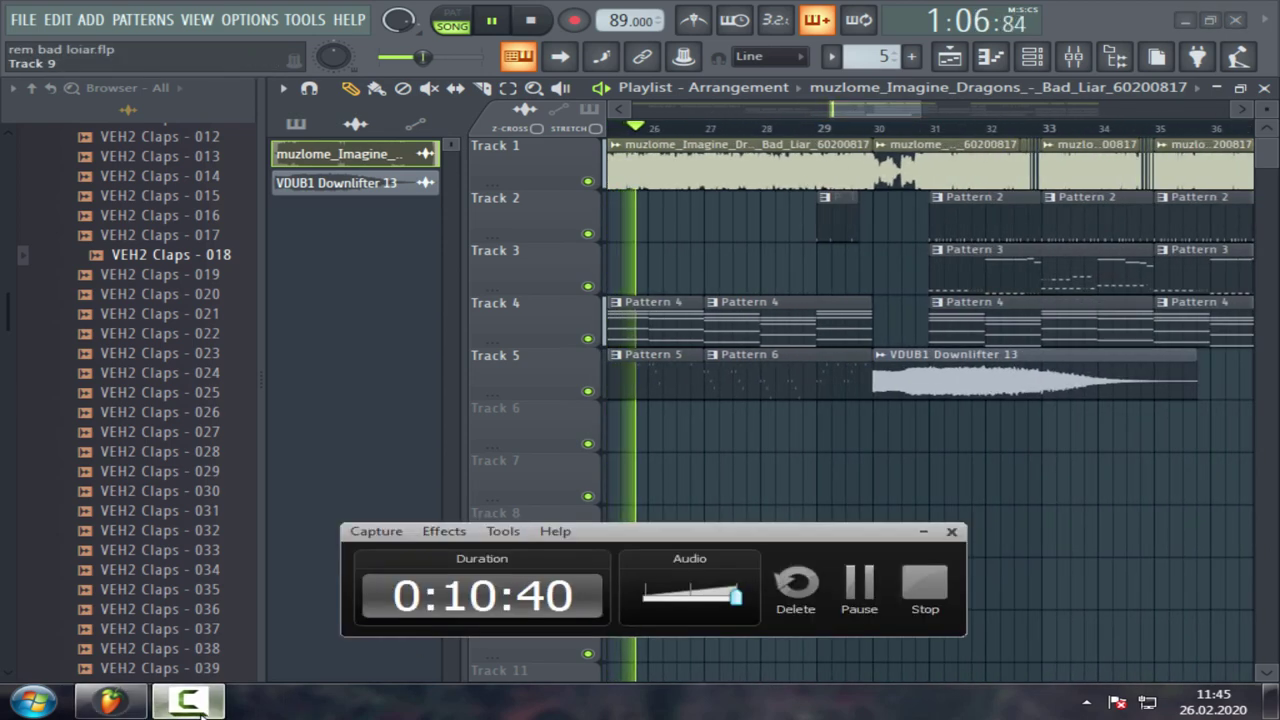
pyautogui.click(197, 712)
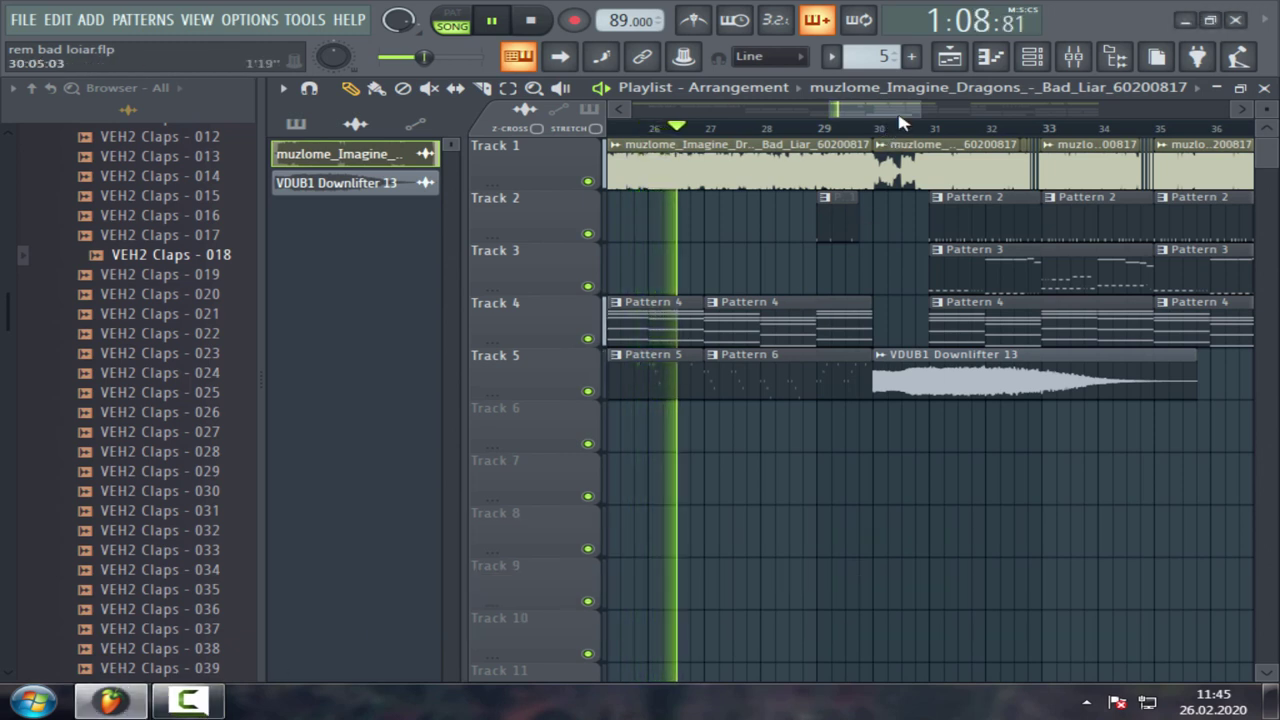
pyautogui.scroll(2, 893, 113)
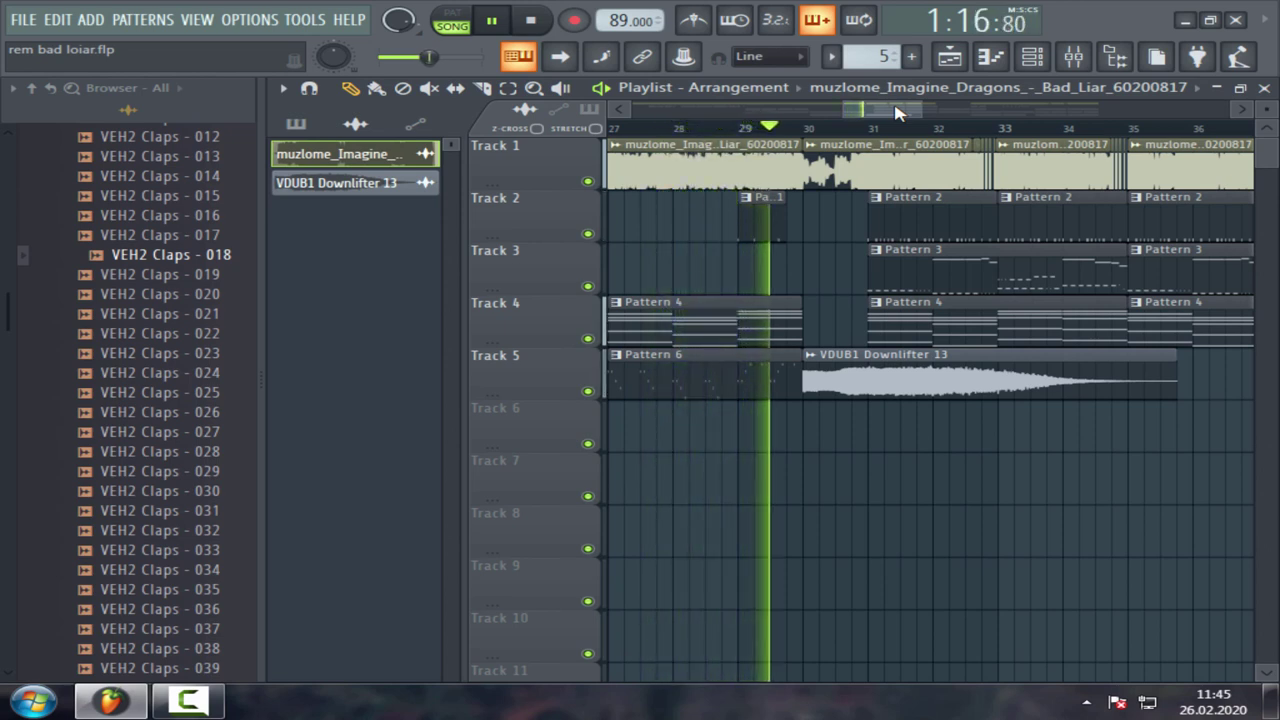
pyautogui.moveTo(897, 113); pyautogui.dragTo(908, 110)
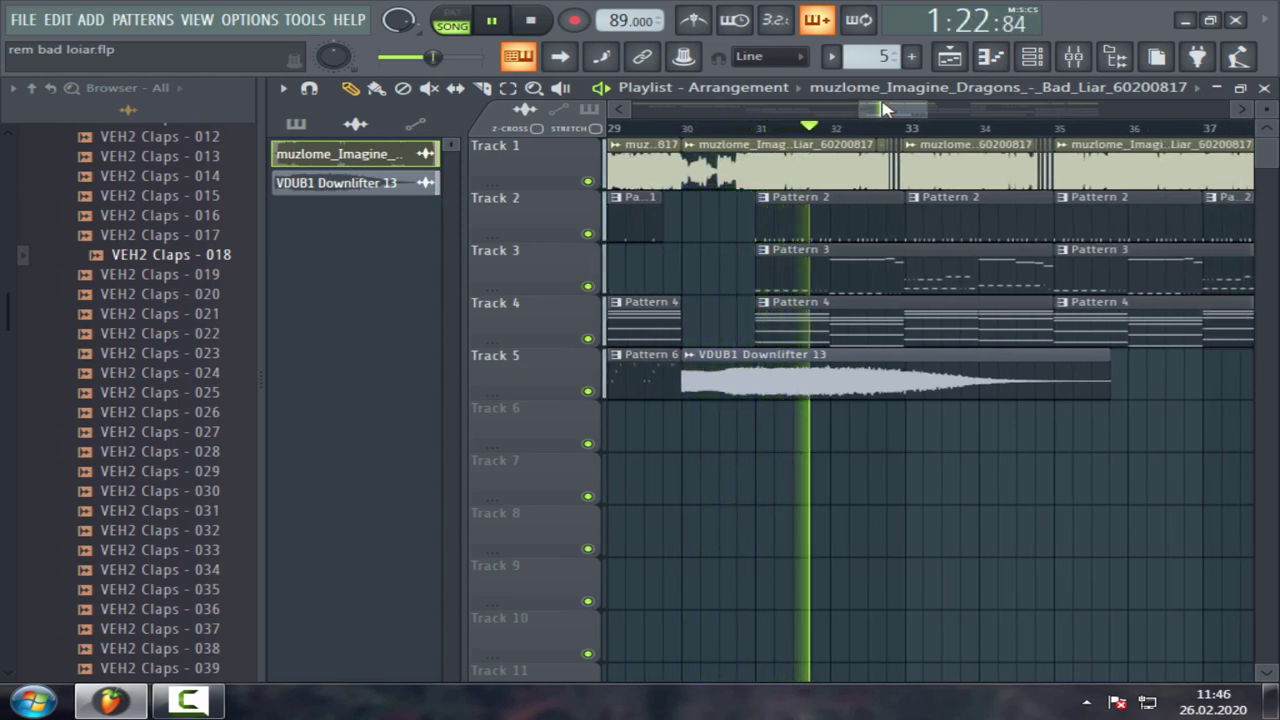
pyautogui.moveTo(911, 111); pyautogui.dragTo(905, 110)
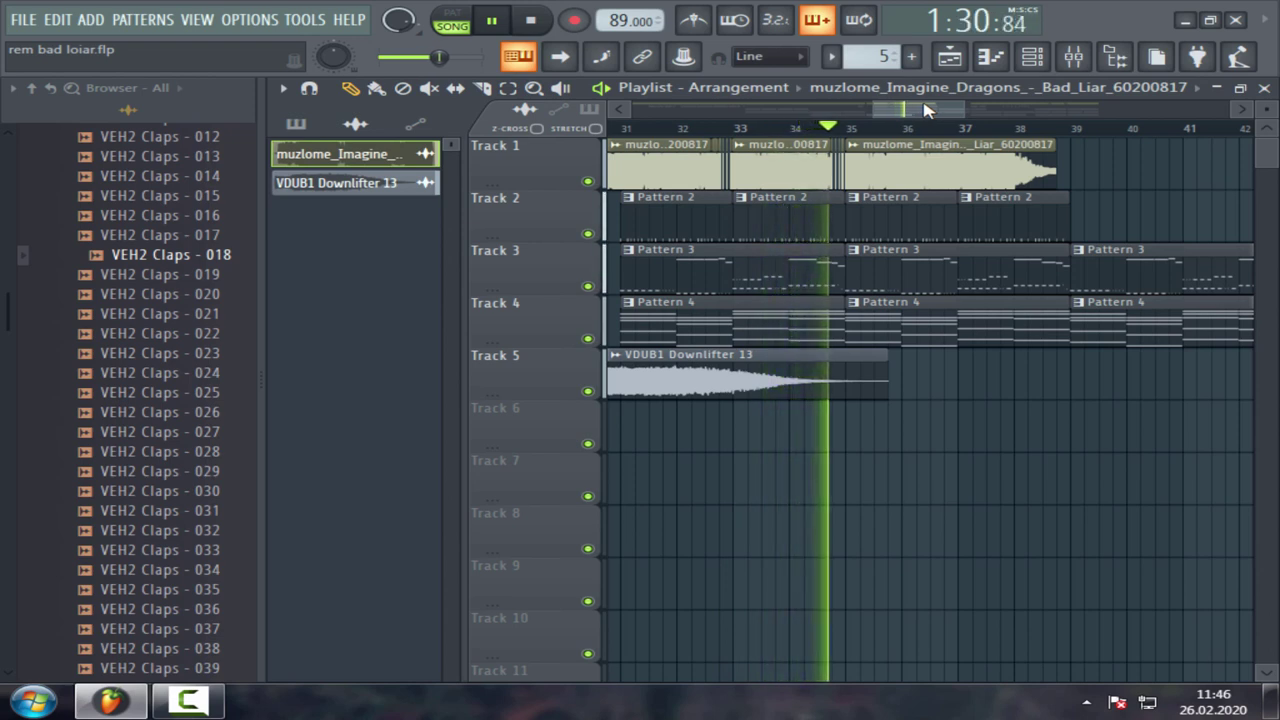
pyautogui.moveTo(926, 109); pyautogui.dragTo(944, 111)
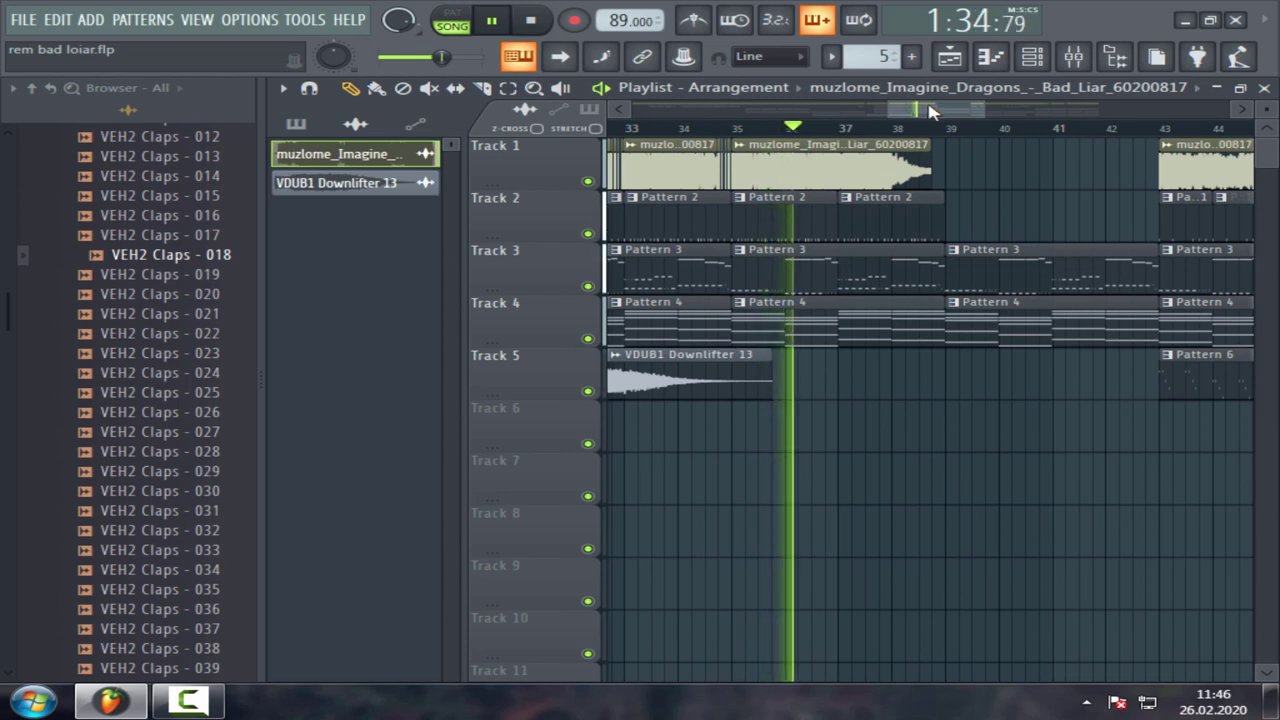
pyautogui.moveTo(935, 112)
pyautogui.mouseDown()
pyautogui.moveTo(950, 112)
pyautogui.moveTo(928, 113)
pyautogui.mouseUp()
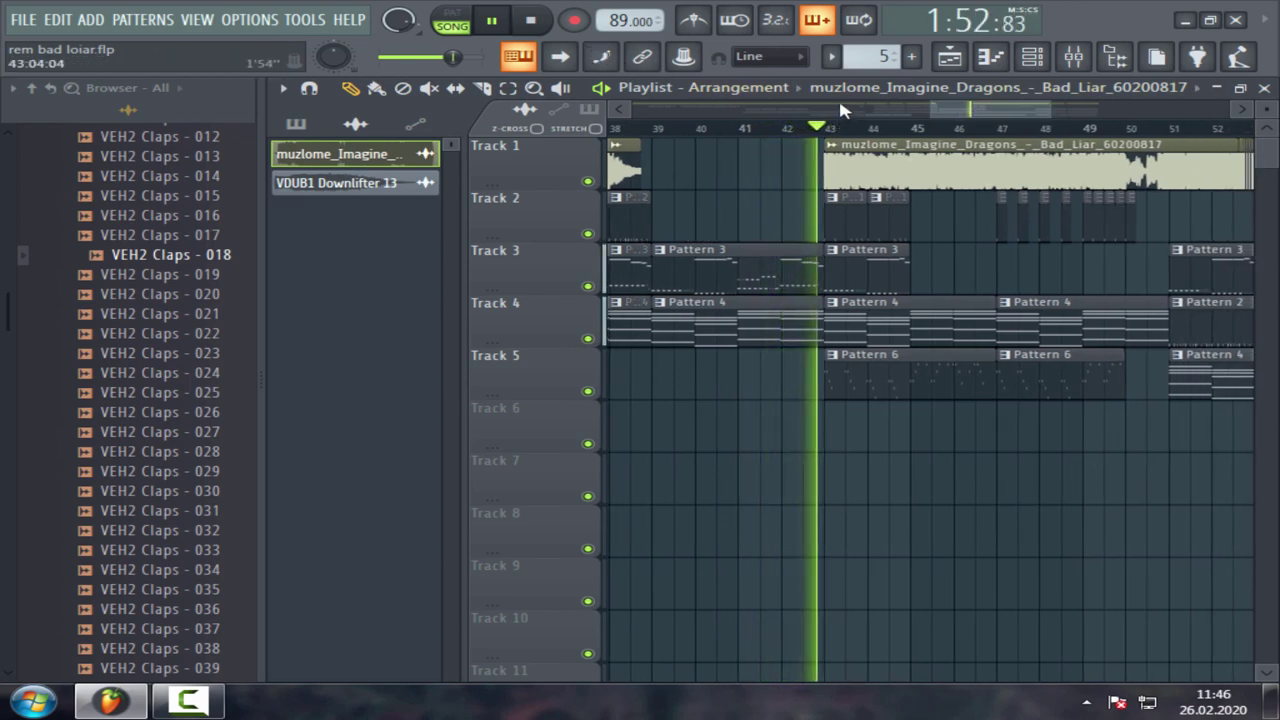
pyautogui.press('space')
# Select Pattern 3 and look through its channels in the Channel rack.
pyautogui.click(1031, 57)
pyautogui.scroll(-2, 861, 56)
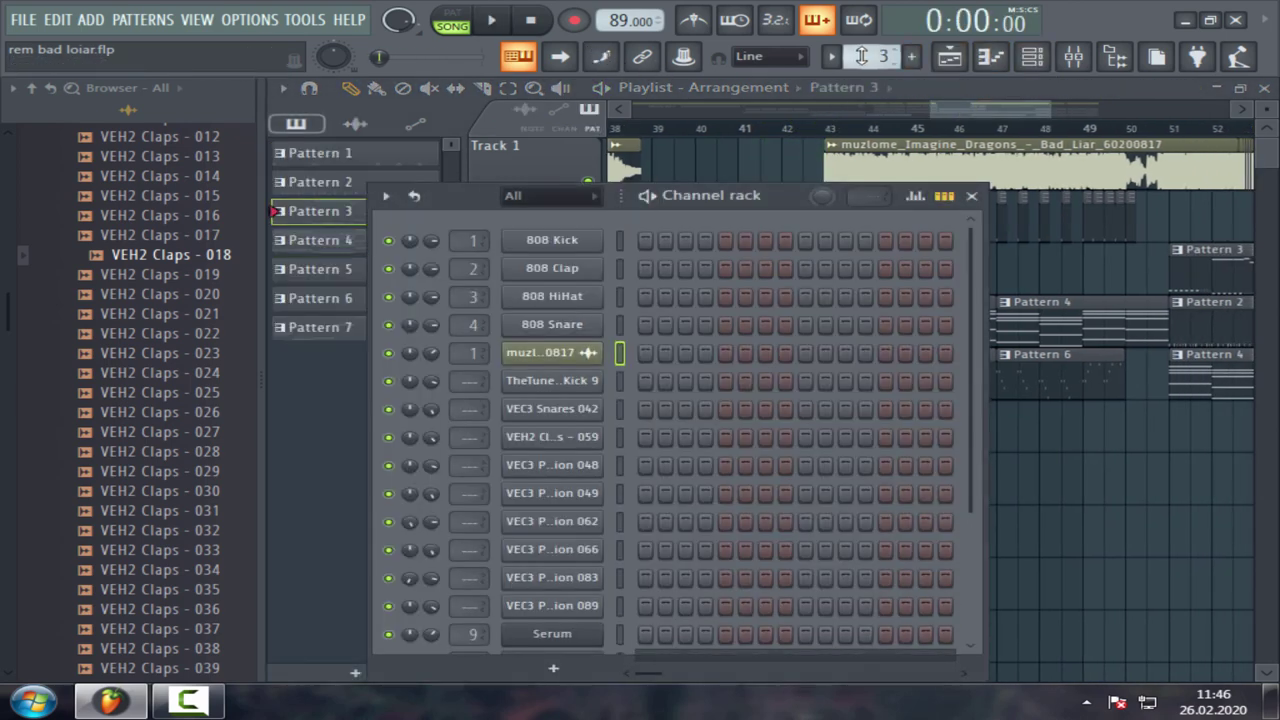
pyautogui.click(995, 107)
pyautogui.click(1031, 57)
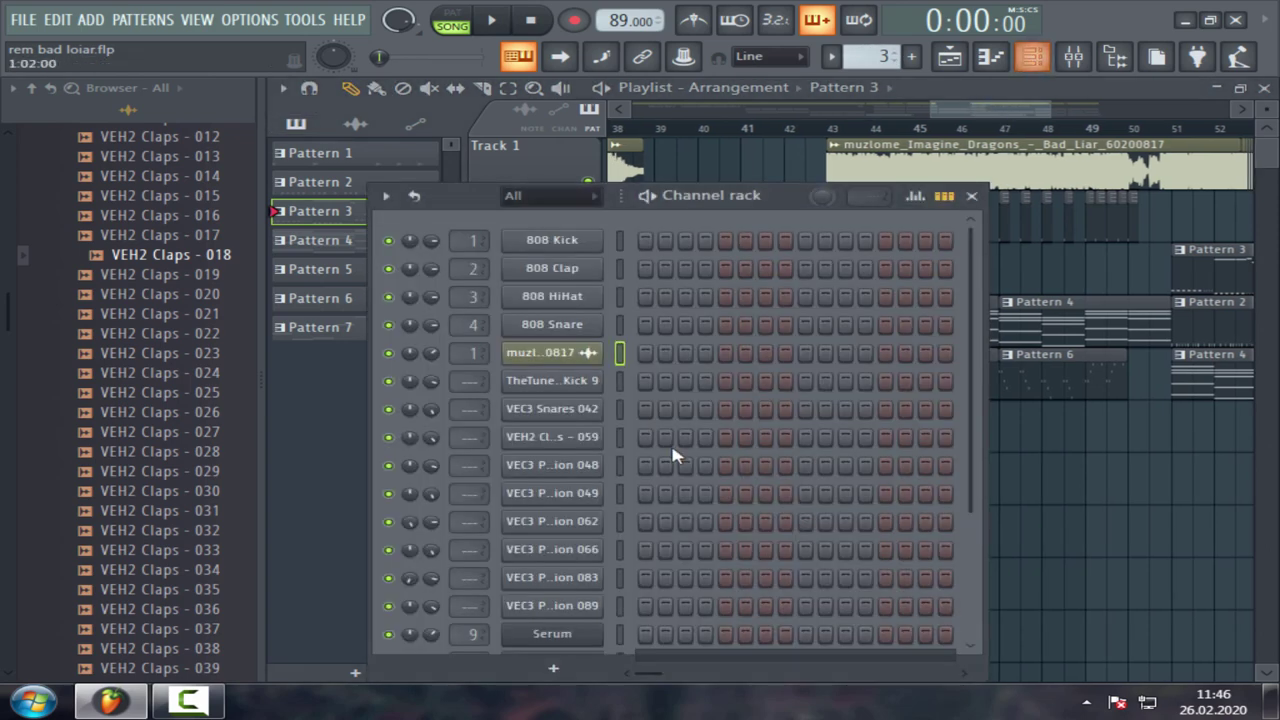
pyautogui.scroll(-4, 677, 453)
pyautogui.scroll(4, 677, 453)
# Review the playlist around bars 26 to 42 and select the VDUB1 Downlifter 13 clip on Track 5.
pyautogui.moveTo(986, 111); pyautogui.dragTo(832, 111)
pyautogui.moveTo(691, 110); pyautogui.dragTo(835, 110)
pyautogui.click(863, 388)
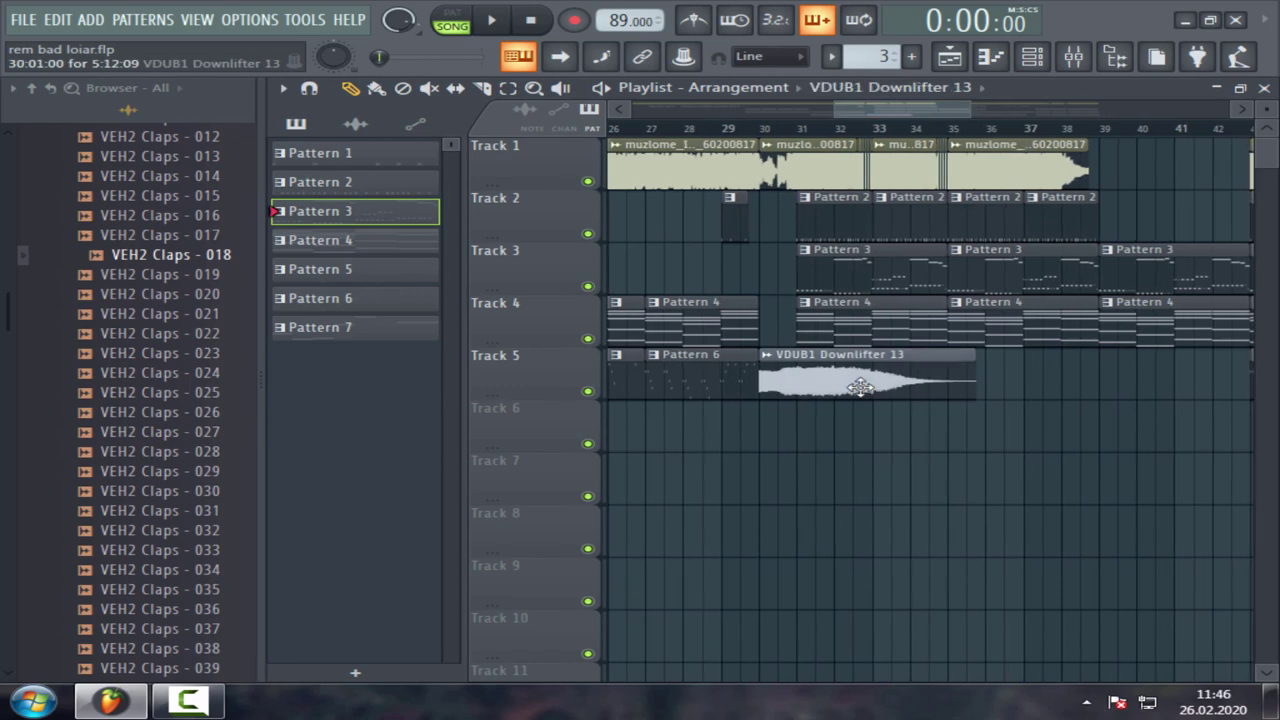
pyautogui.moveTo(921, 109)
pyautogui.mouseDown()
pyautogui.moveTo(956, 109)
pyautogui.moveTo(911, 115)
pyautogui.mouseUp()
# Review the effects on mixer Inserts 1 and 2 and the plugins available for Insert 1's slot 5, and return to the playlist.
pyautogui.click(1073, 56)
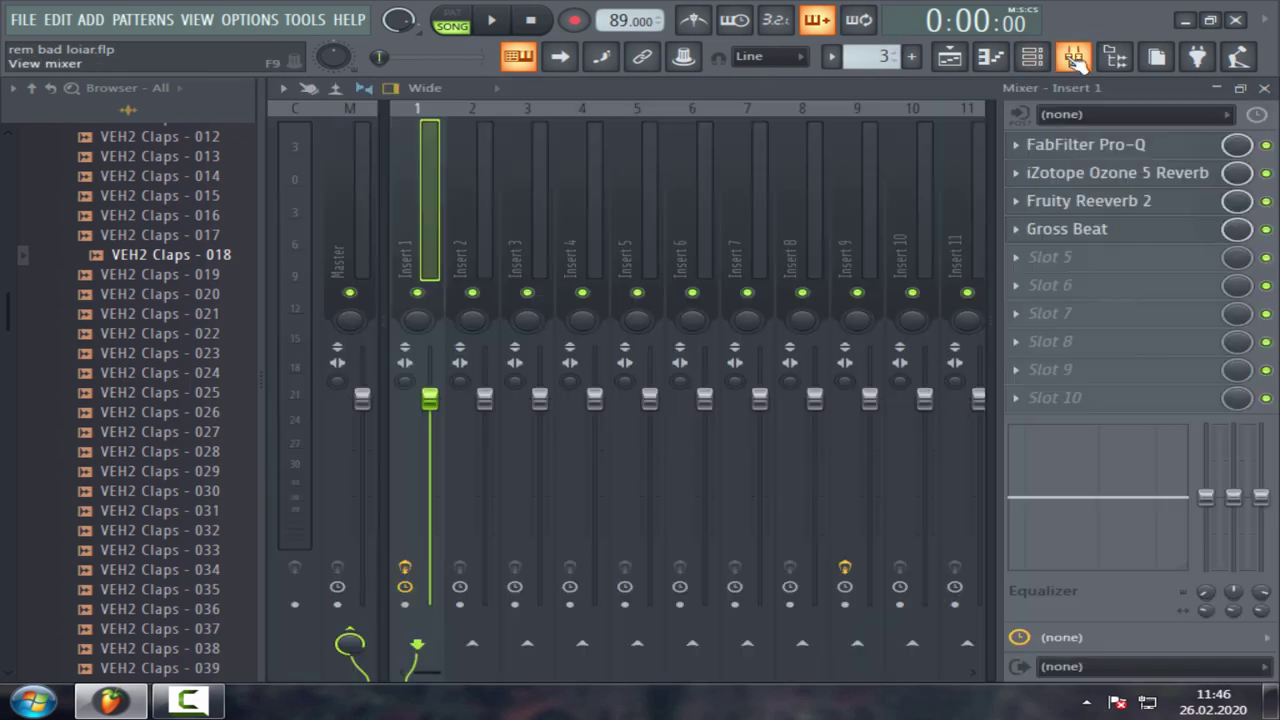
pyautogui.click(450, 250)
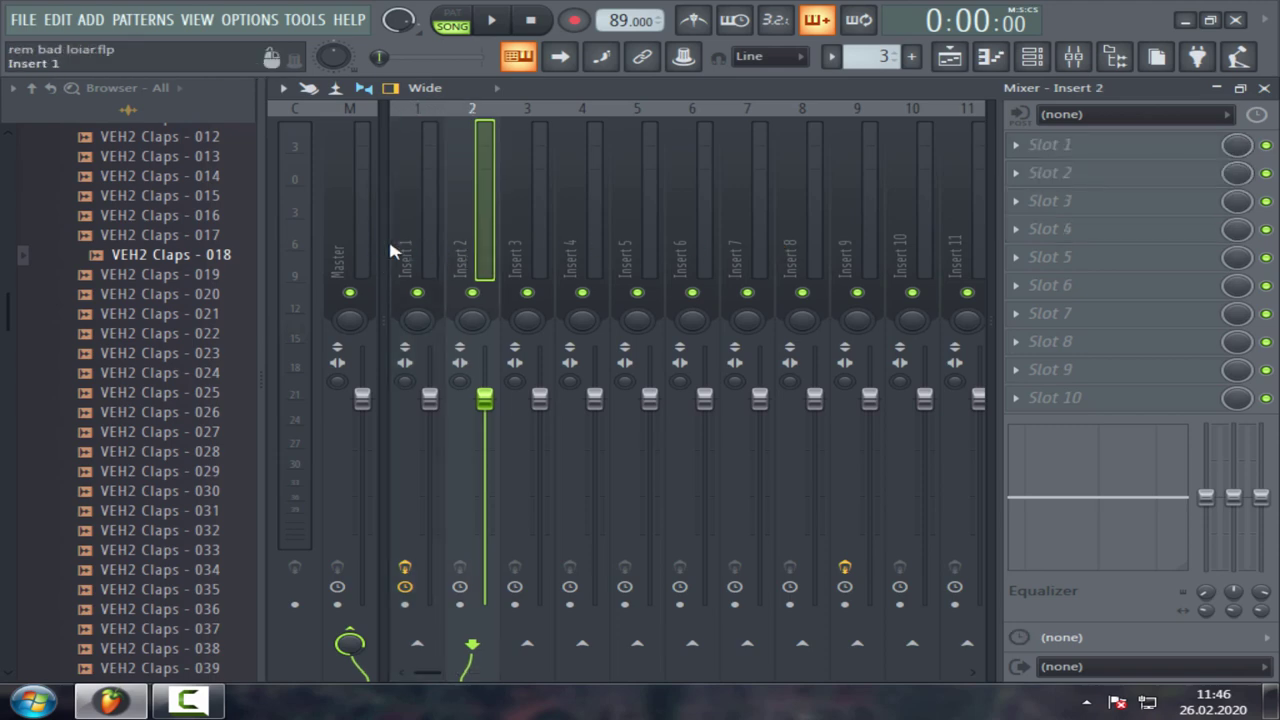
pyautogui.click(405, 250)
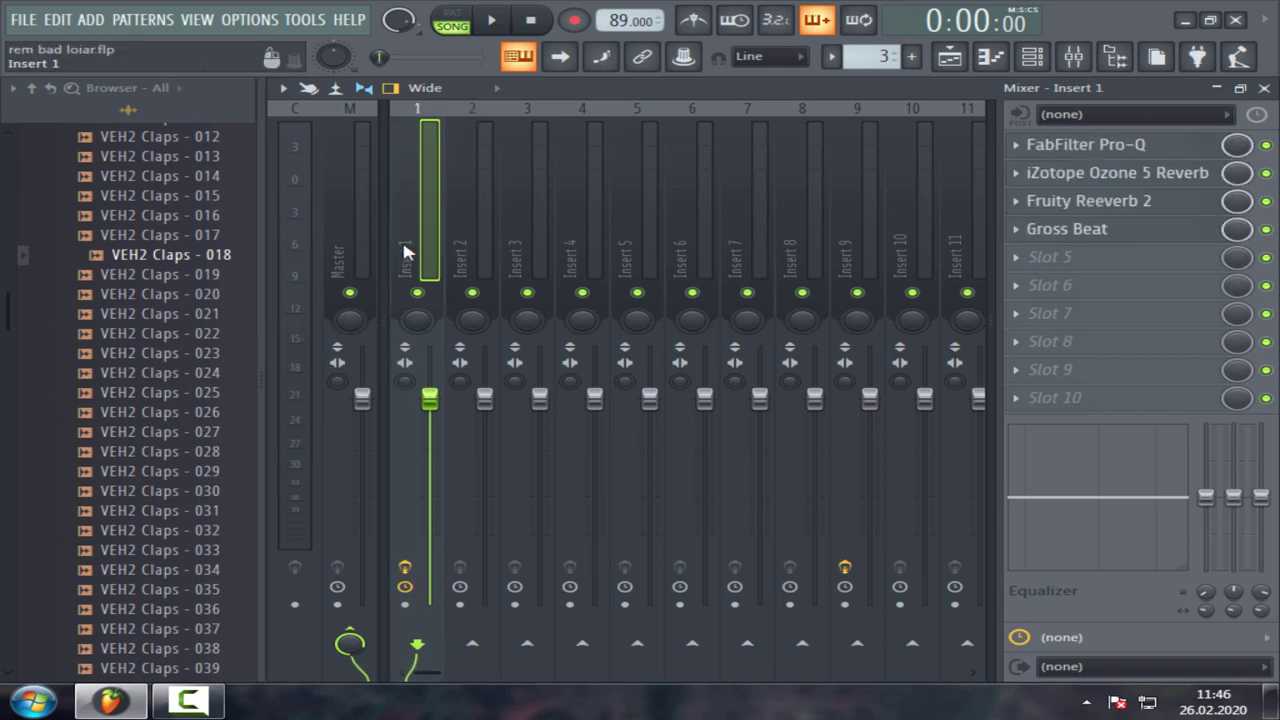
pyautogui.click(1027, 258)
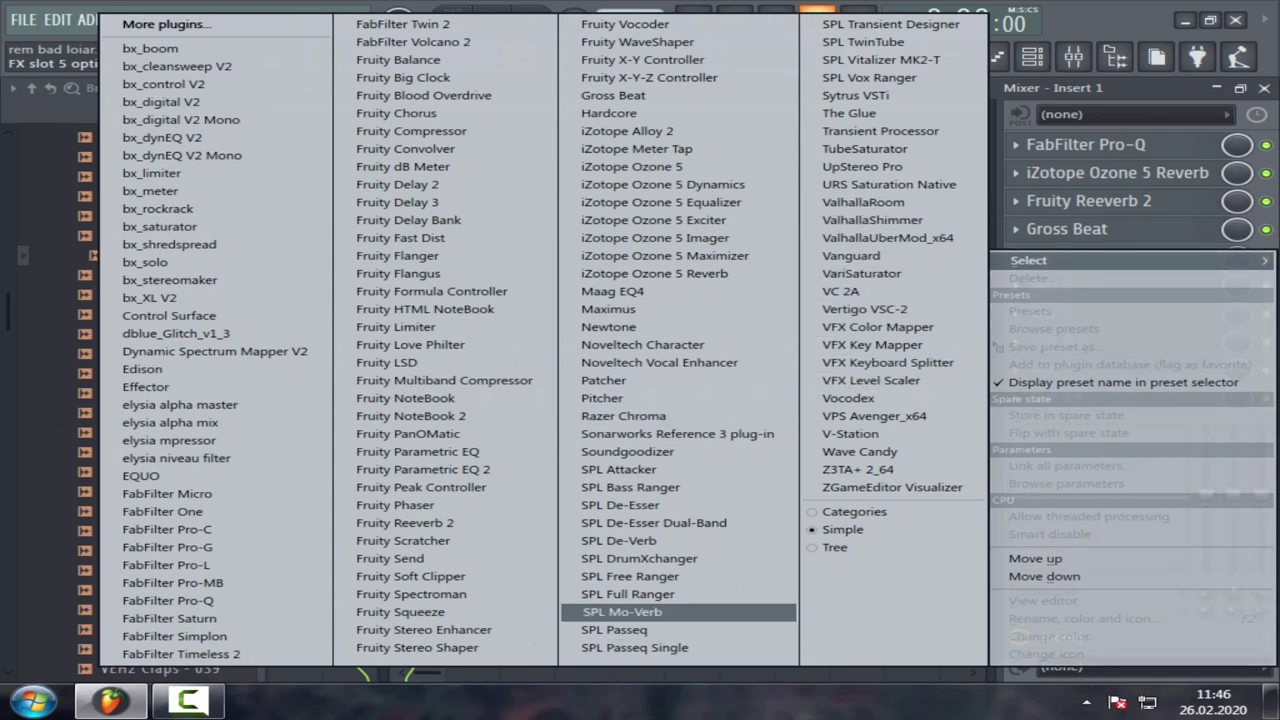
pyautogui.click(1203, 203)
pyautogui.click(1264, 88)
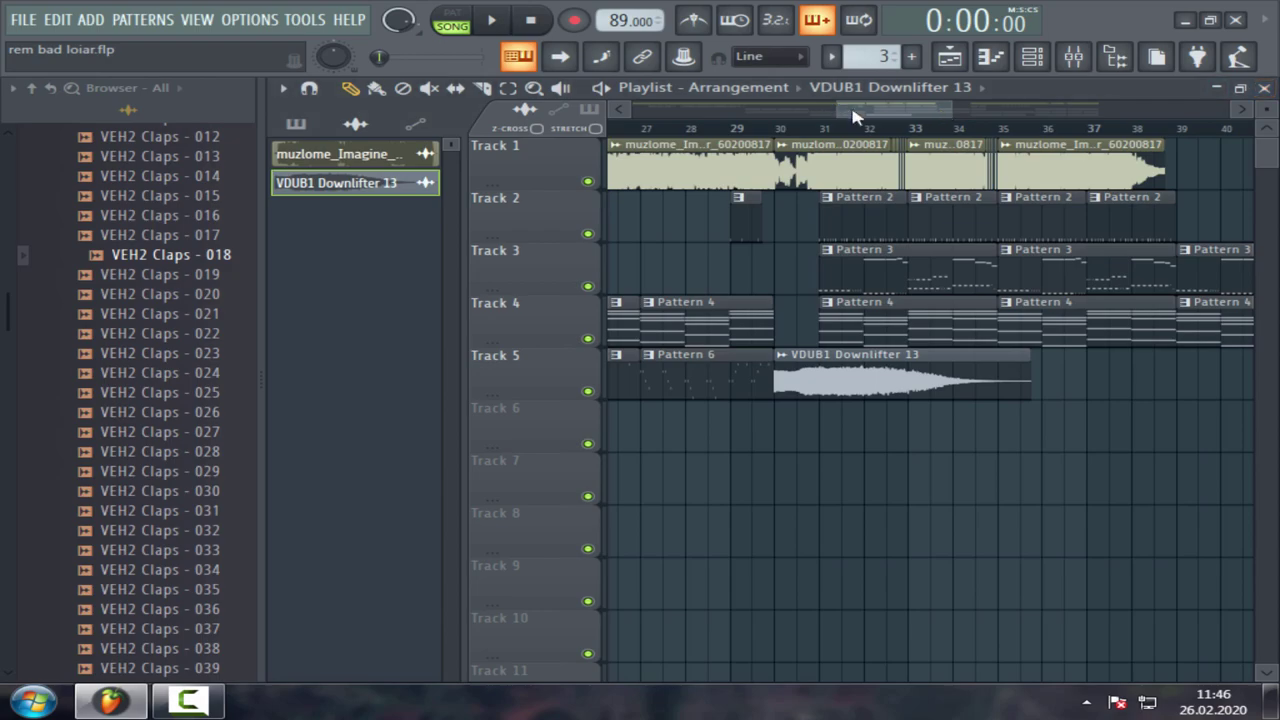
pyautogui.moveTo(854, 116); pyautogui.dragTo(890, 116)
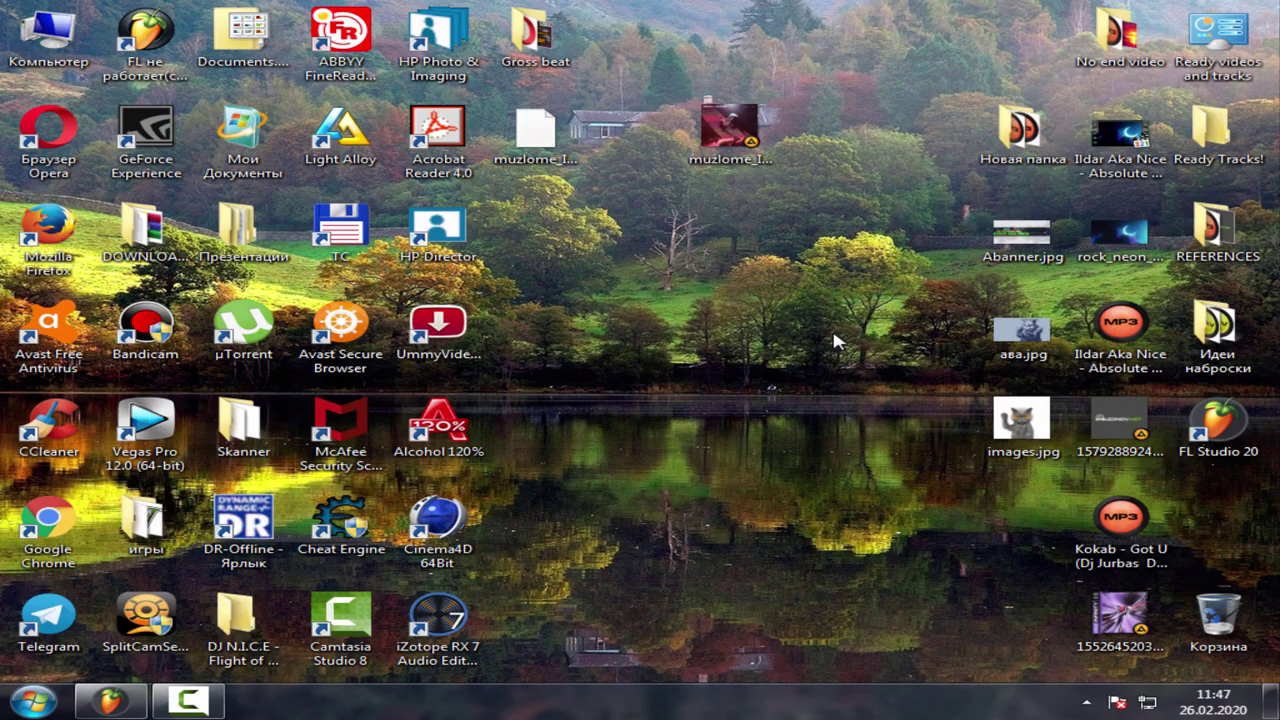